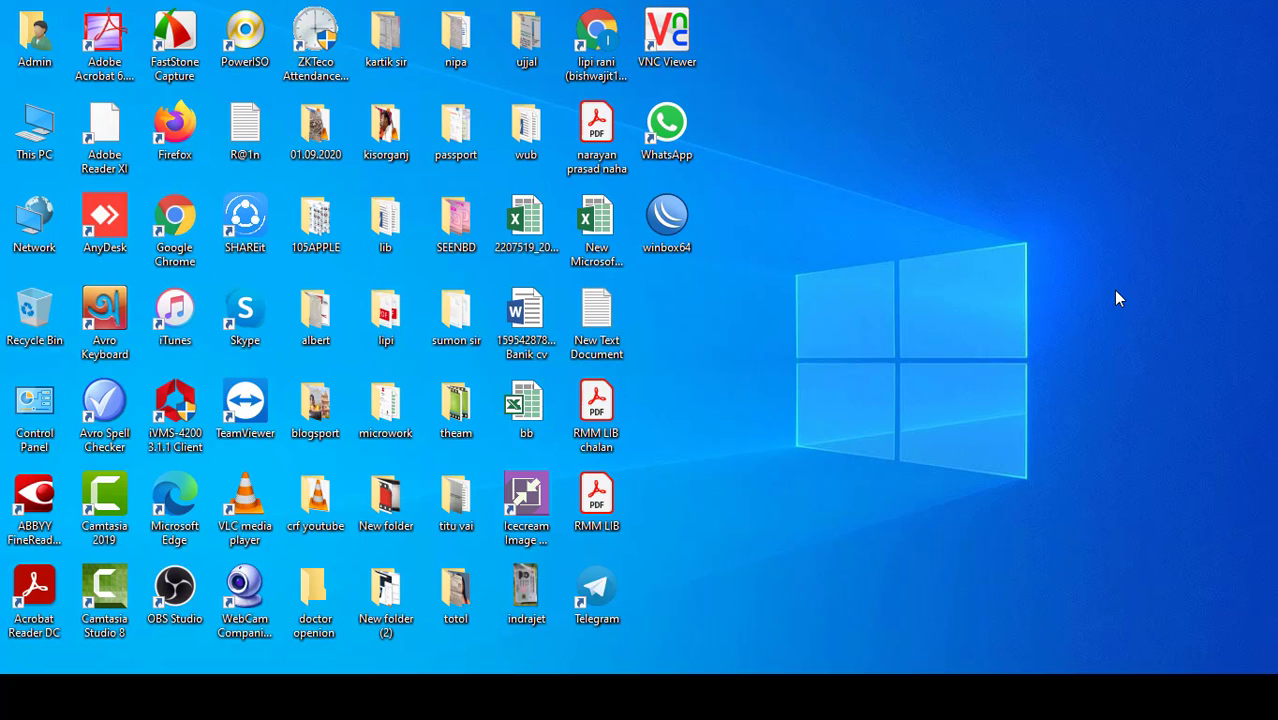
Step: Refresh the Windows desktop four times from its right-click menu
{"action": "right_click", "coordinate": [759, 120]}
{"action": "left_click", "coordinate": [791, 173]}
{"action": "right_click", "coordinate": [796, 137]}
{"action": "left_click", "coordinate": [834, 192]}
{"action": "right_click", "coordinate": [794, 100]}
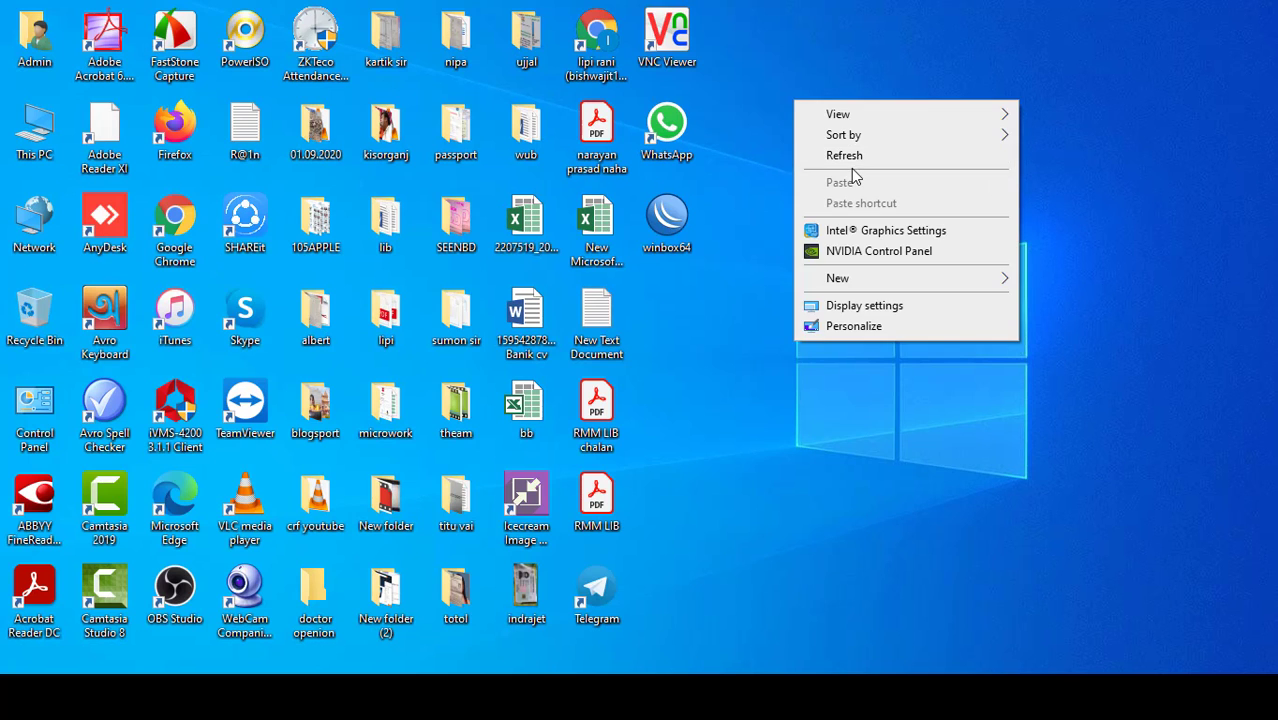
{"action": "left_click", "coordinate": [852, 163]}
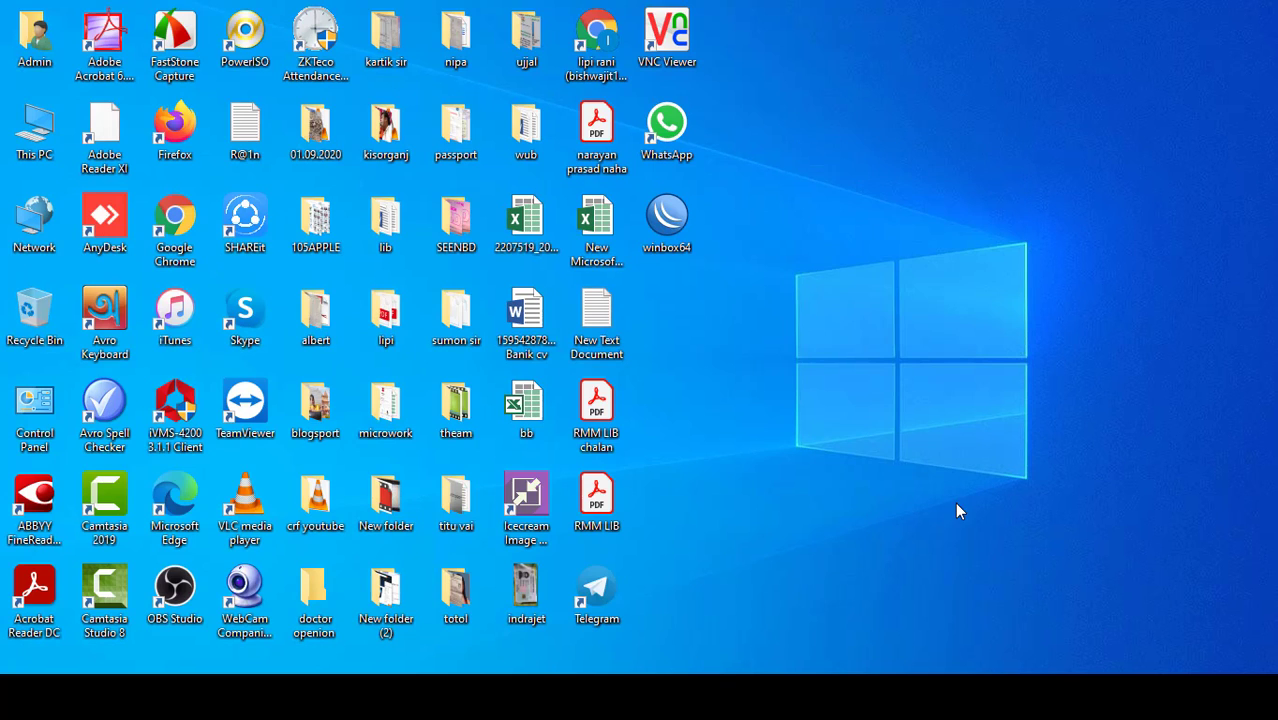
{"action": "right_click", "coordinate": [779, 76]}
{"action": "left_click", "coordinate": [826, 134]}
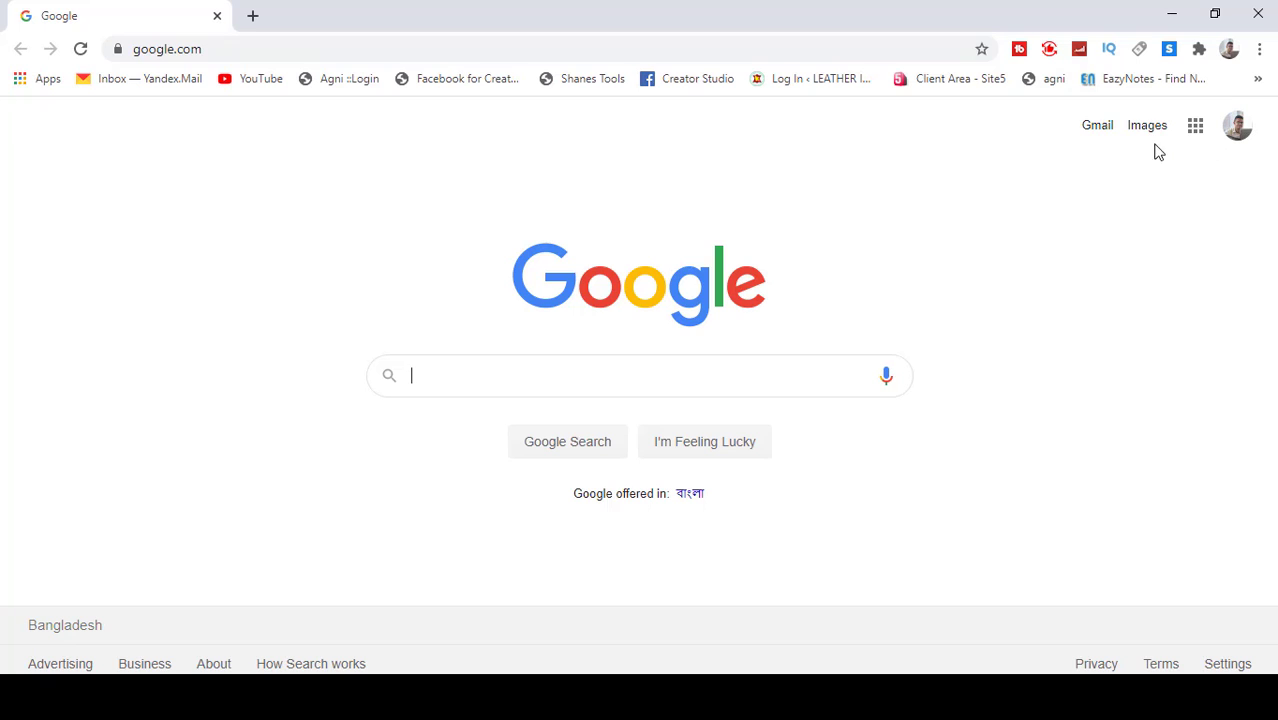
Step: Open the Gmail inbox, start a new message, and discard that draft
{"action": "left_click", "coordinate": [1099, 127]}
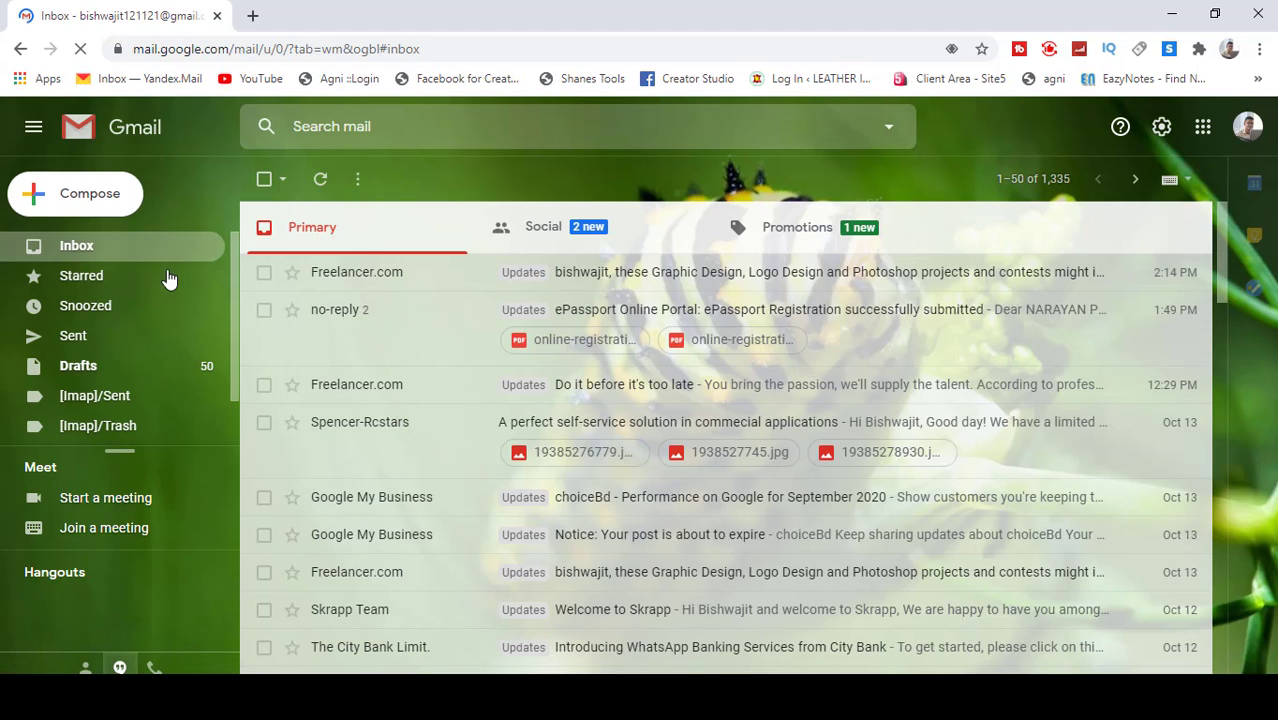
{"action": "left_click", "coordinate": [88, 198]}
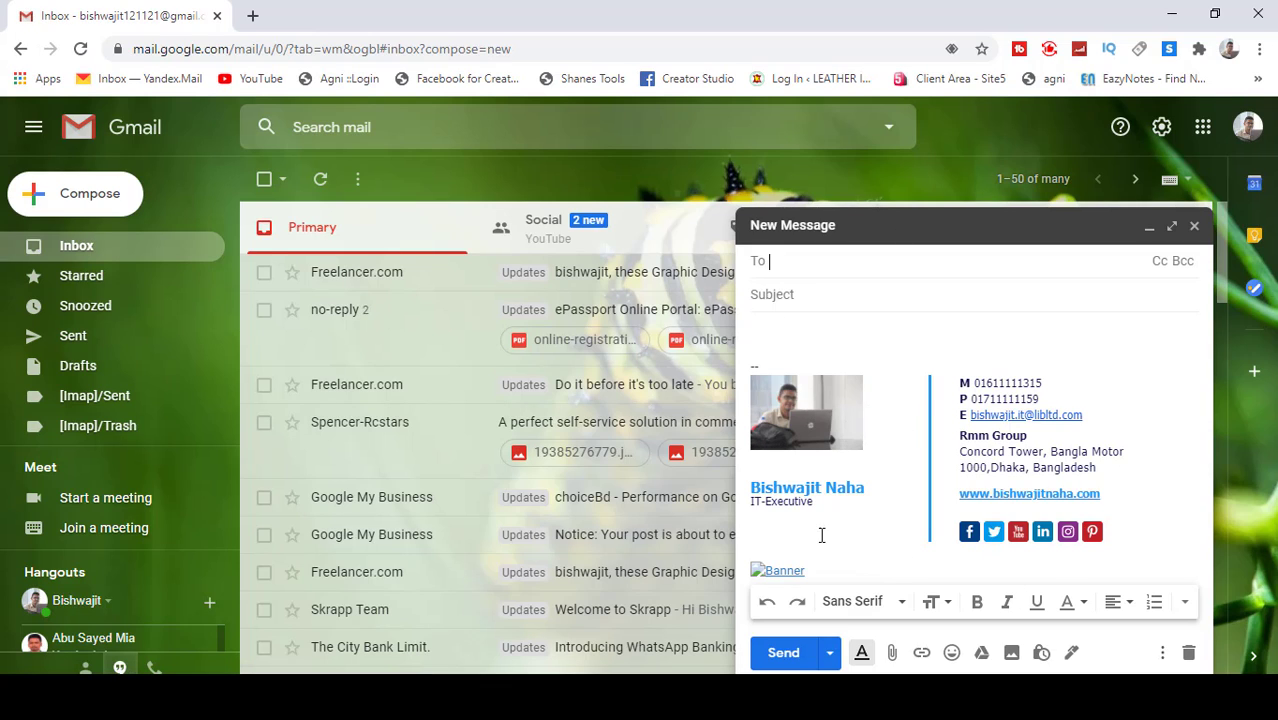
{"action": "left_click", "coordinate": [1193, 228]}
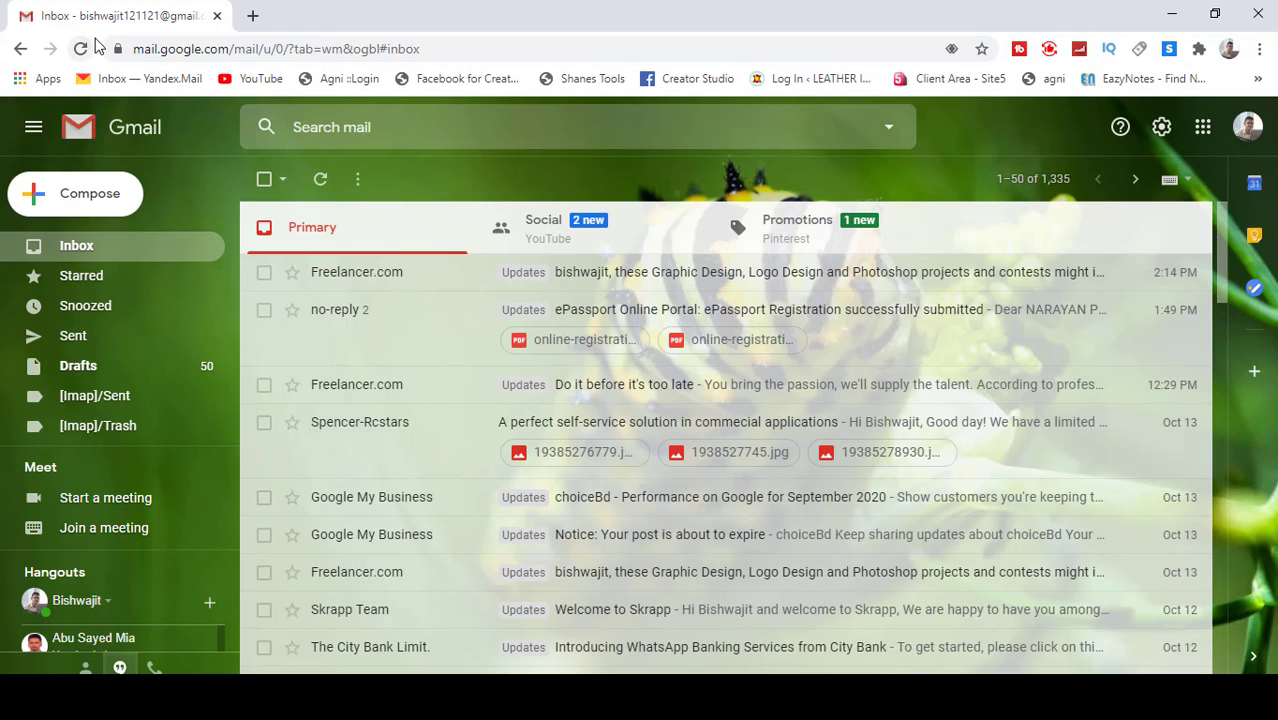
Step: In a new tab, search Google for 'email signature'
{"action": "left_click", "coordinate": [252, 15]}
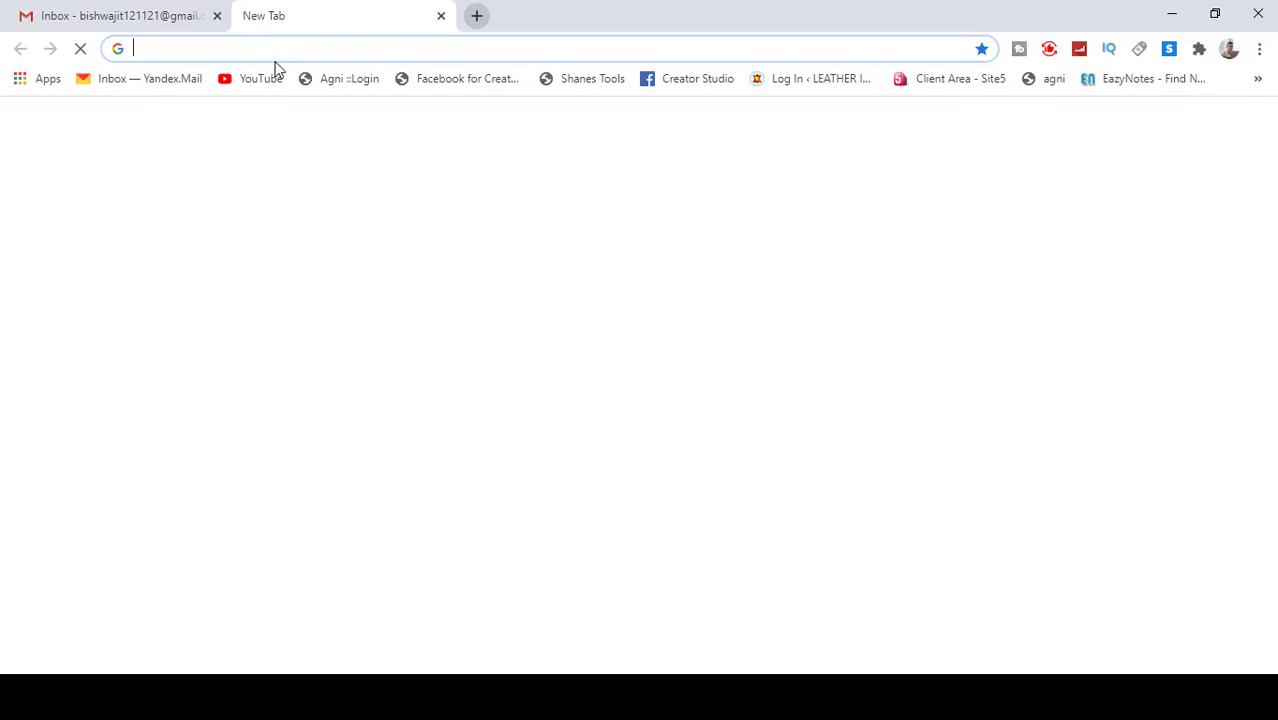
{"action": "left_click", "coordinate": [288, 47]}
{"action": "left_click", "coordinate": [3, 187]}
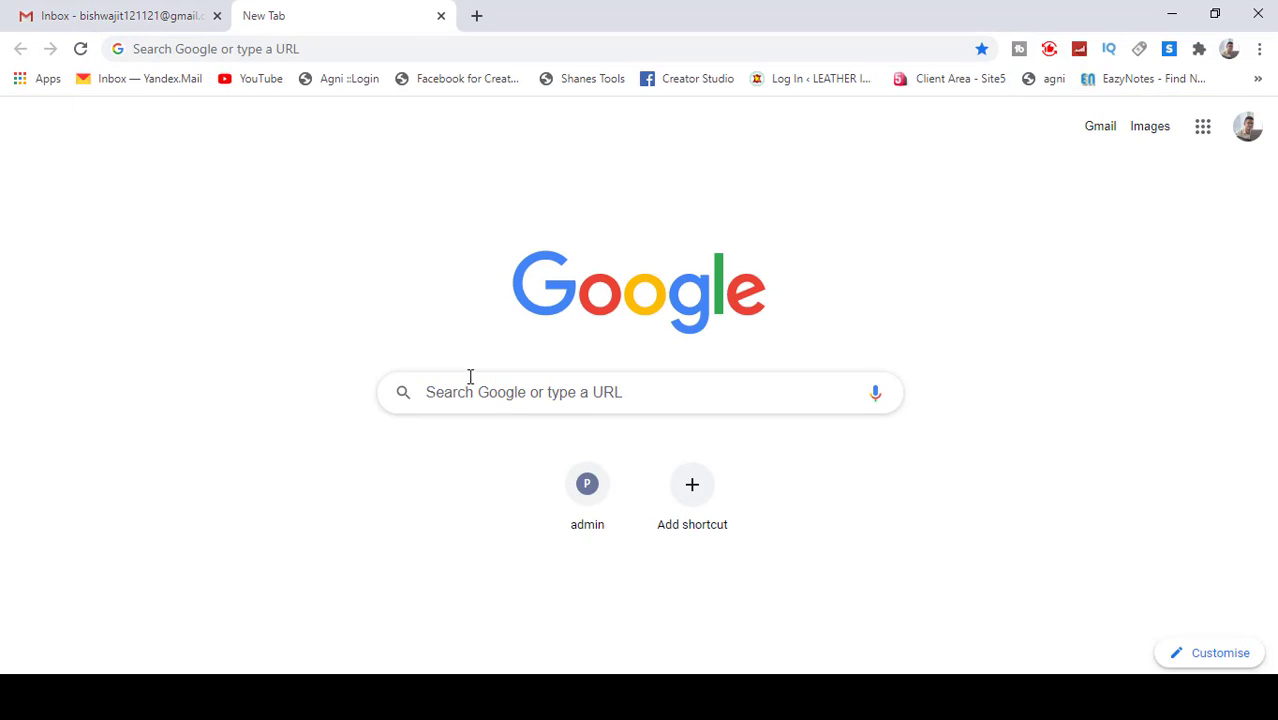
{"action": "left_click", "coordinate": [494, 399]}
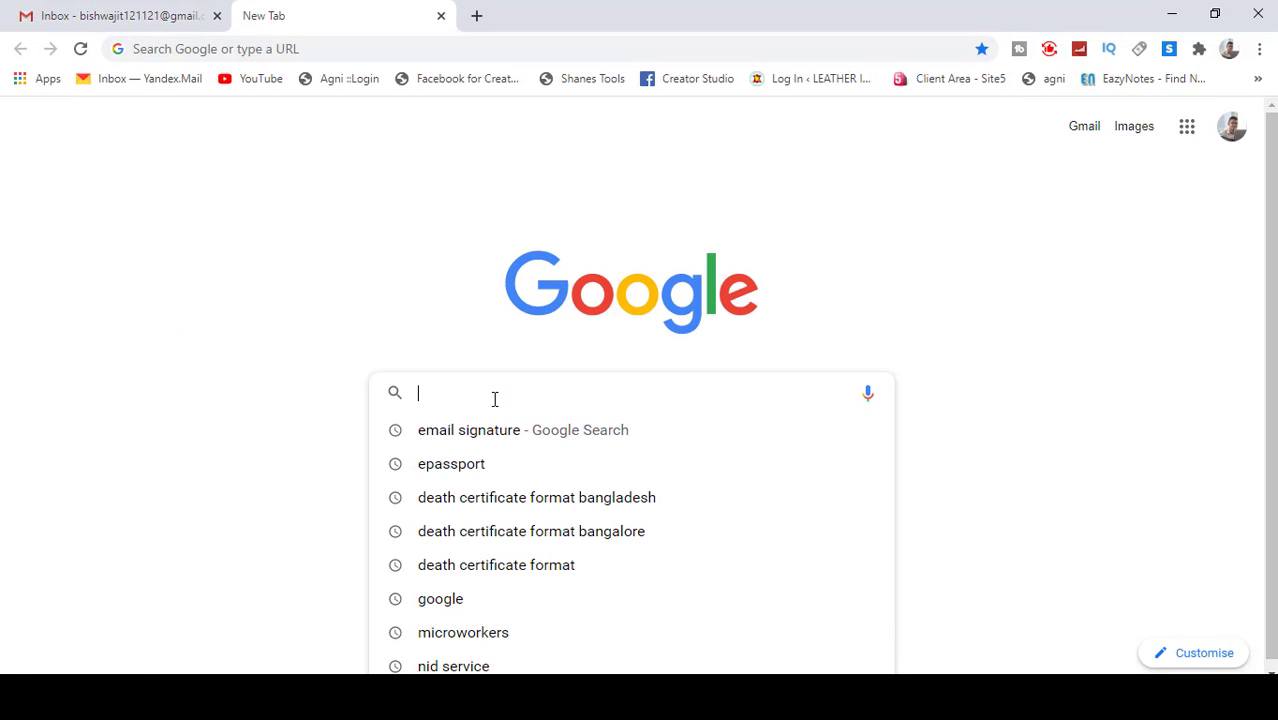
{"action": "type", "text": "em"}
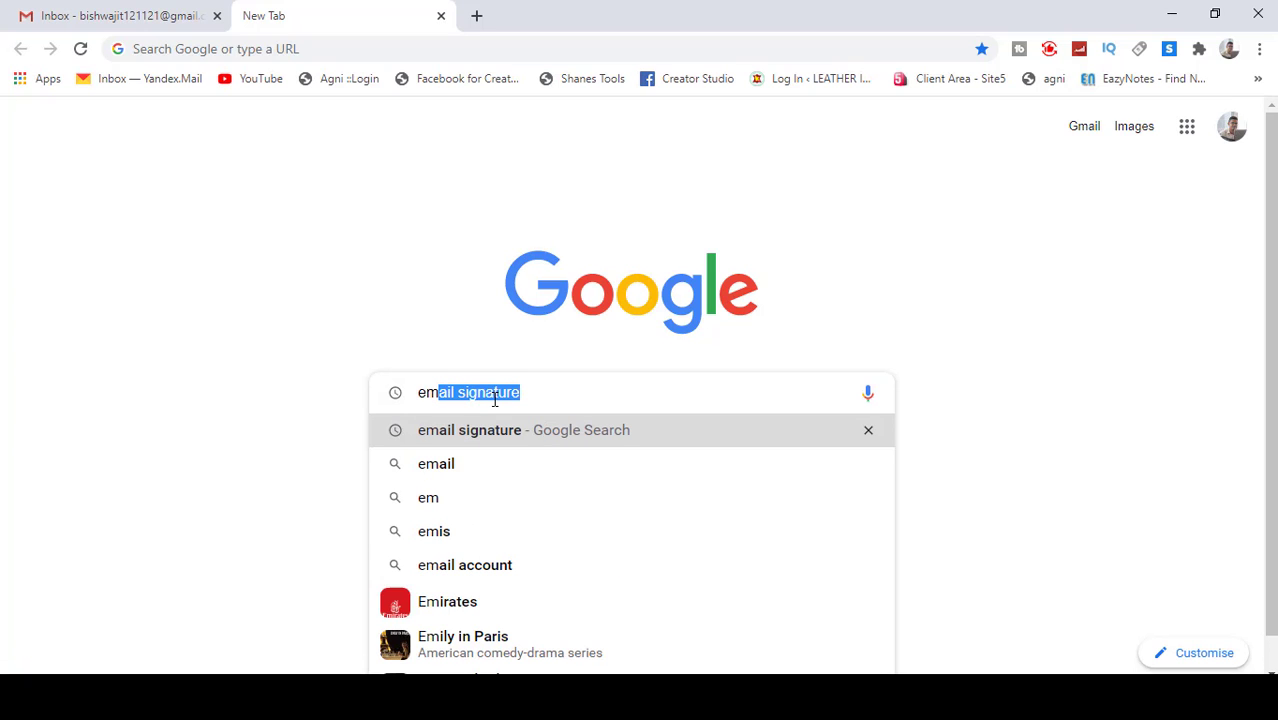
{"action": "type", "text": "ai"}
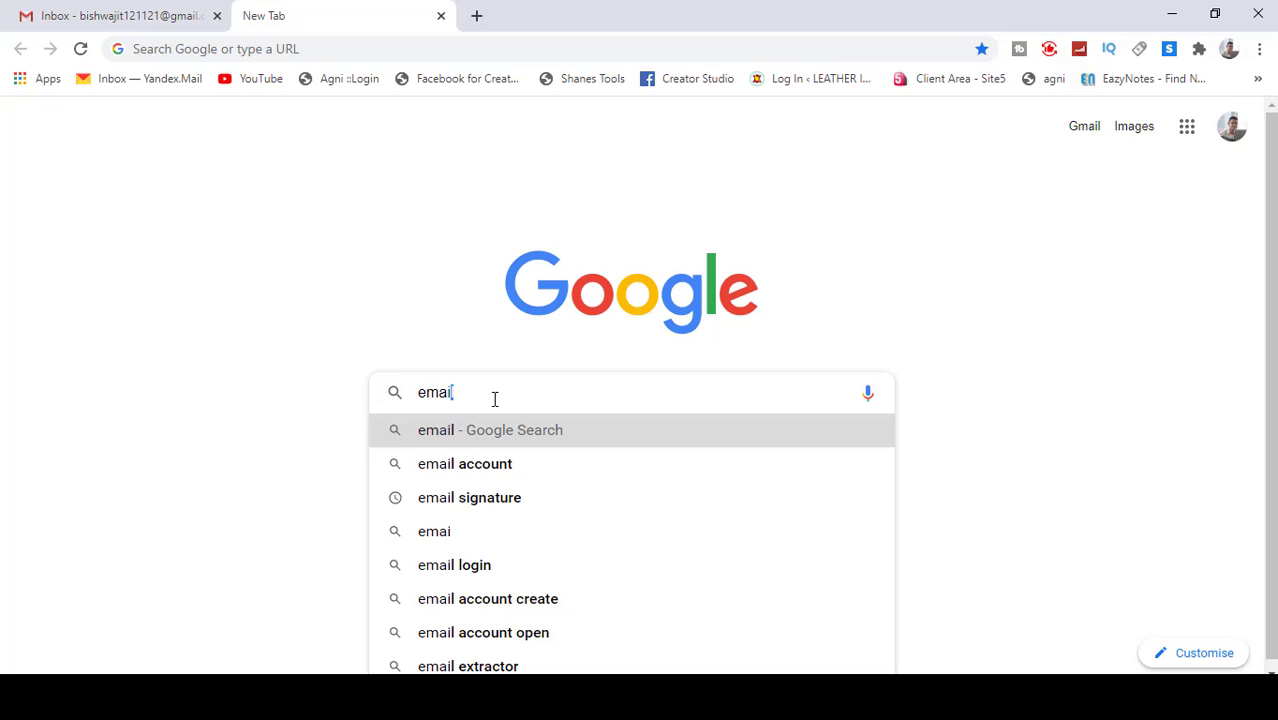
{"action": "key", "text": "BackSpace"}
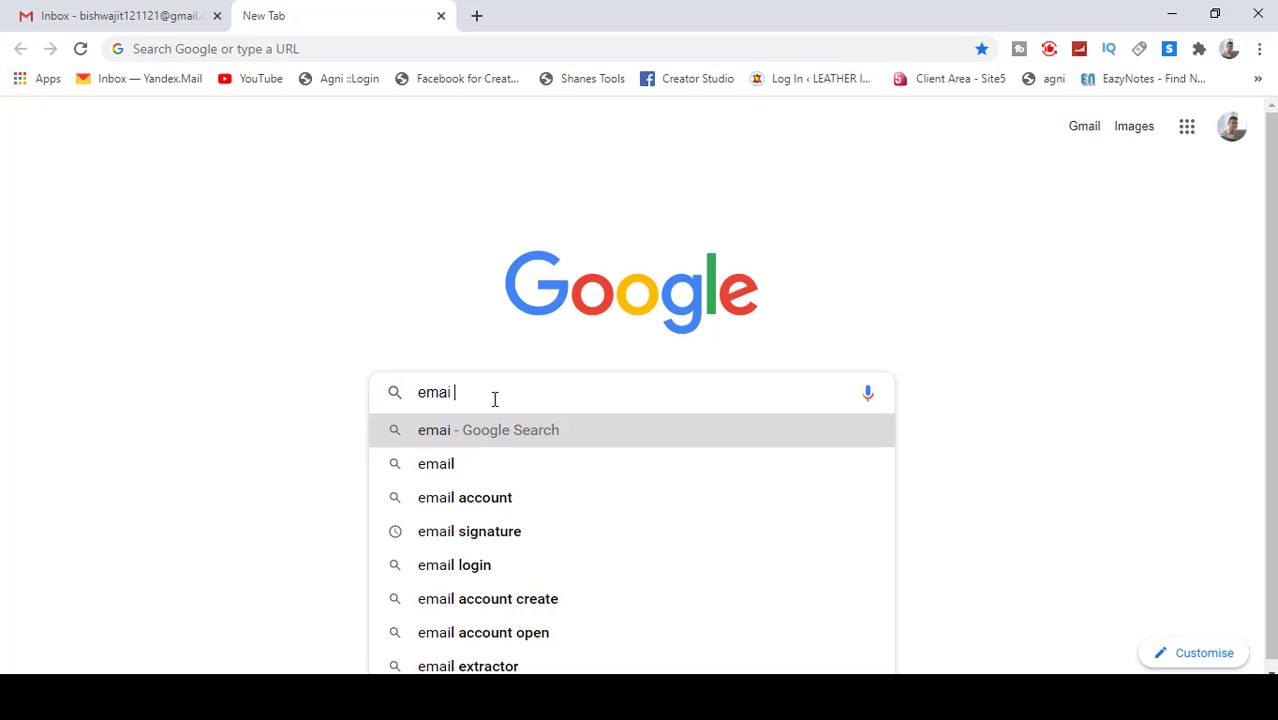
{"action": "type", "text": "l signature"}
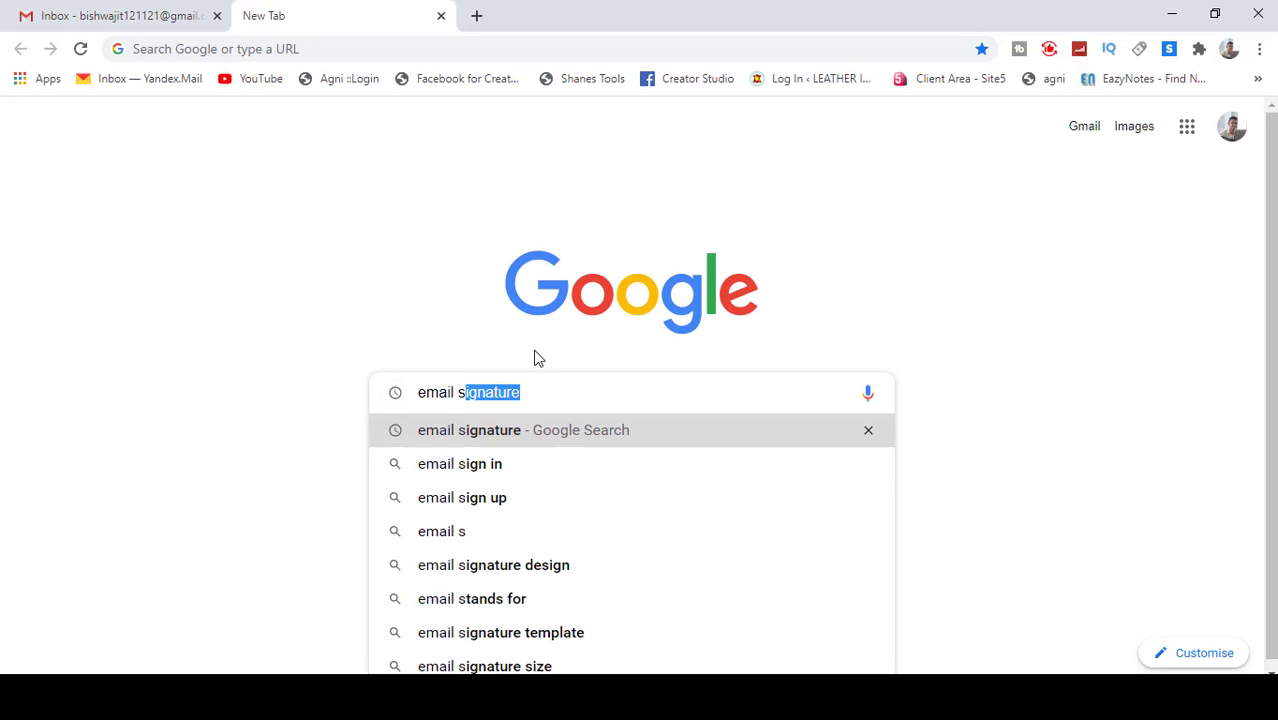
{"action": "left_click", "coordinate": [569, 393]}
{"action": "key", "text": "Return"}
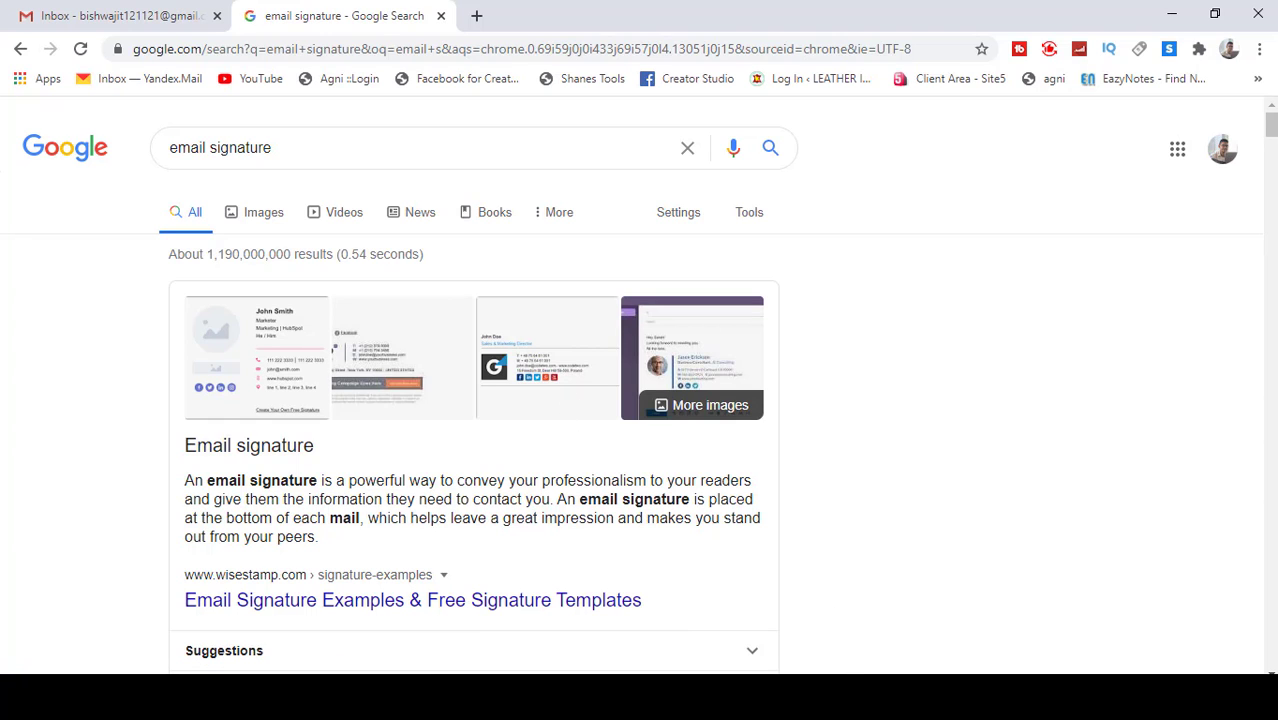
Step: Scroll the results down to the mail-signatures.com free signature generator
{"action": "scroll", "coordinate": [956, 565], "scroll_direction": "down", "scroll_amount": 1}
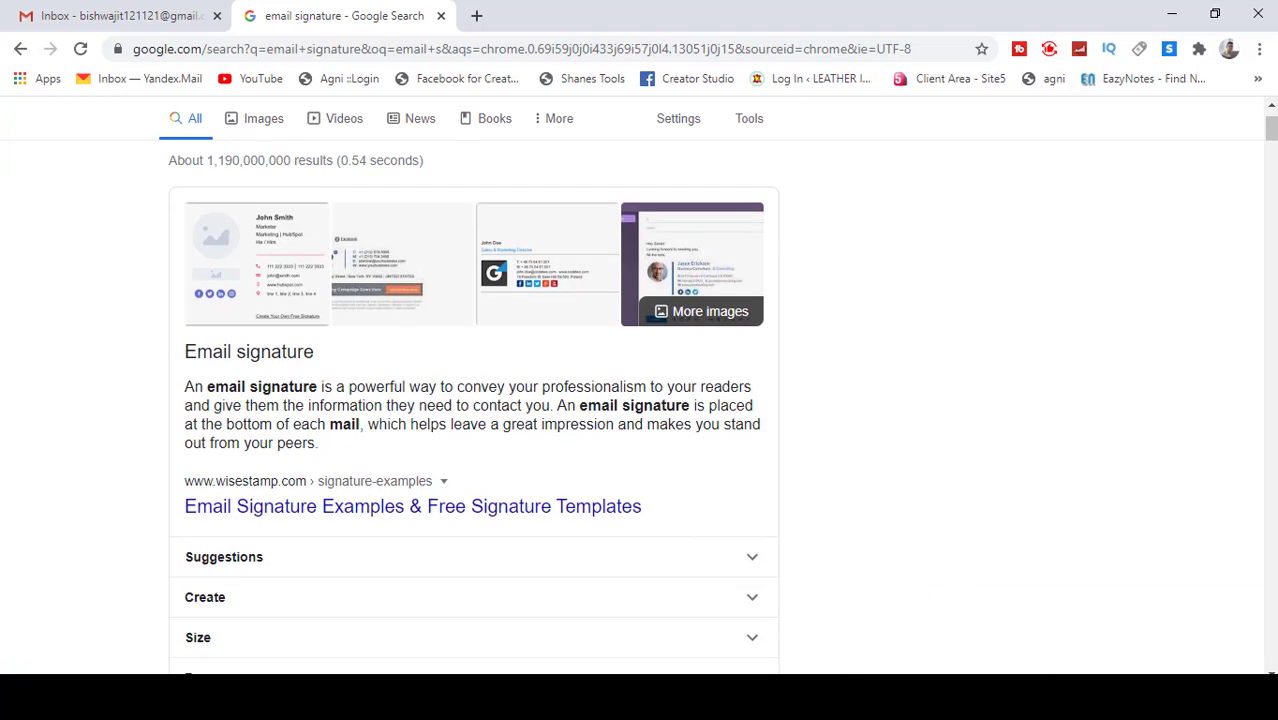
{"action": "left_click", "coordinate": [1193, 622]}
{"action": "scroll", "coordinate": [859, 426], "scroll_direction": "down", "scroll_amount": 5}
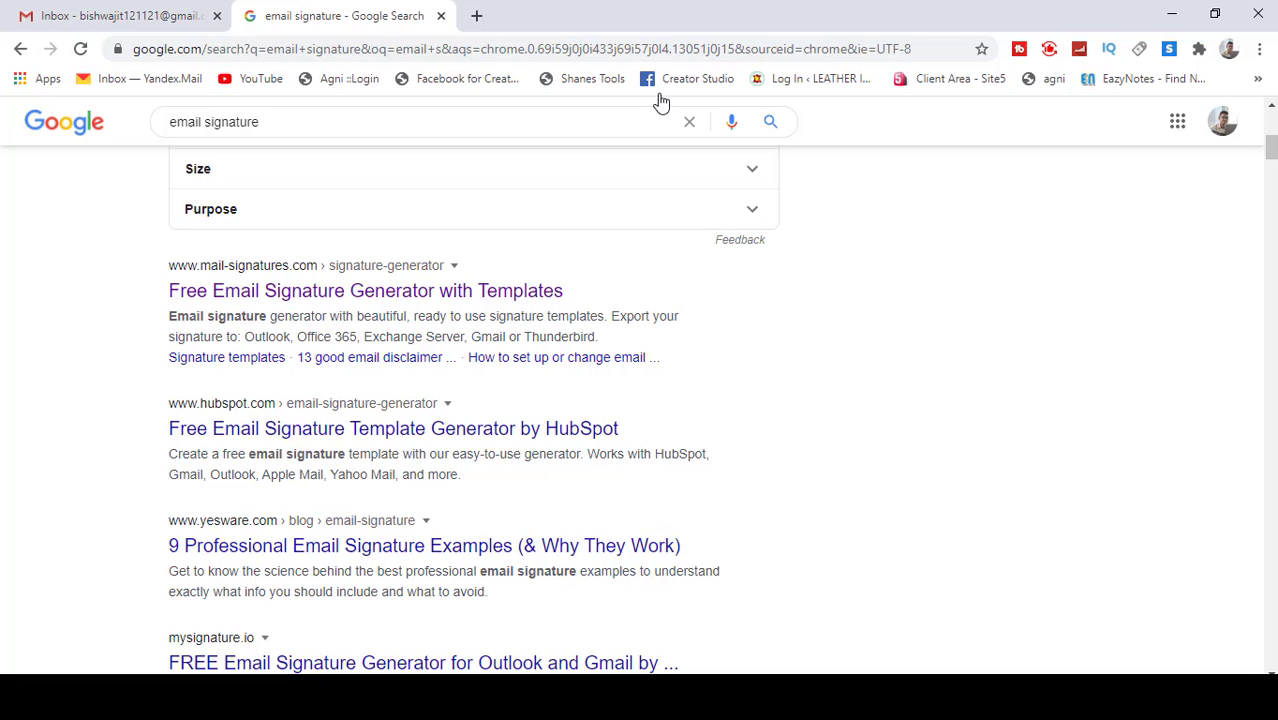
Step: Open the mail-signatures.com generator, inspect the sample preview lines, and select the sample first name John
{"action": "left_click", "coordinate": [368, 298]}
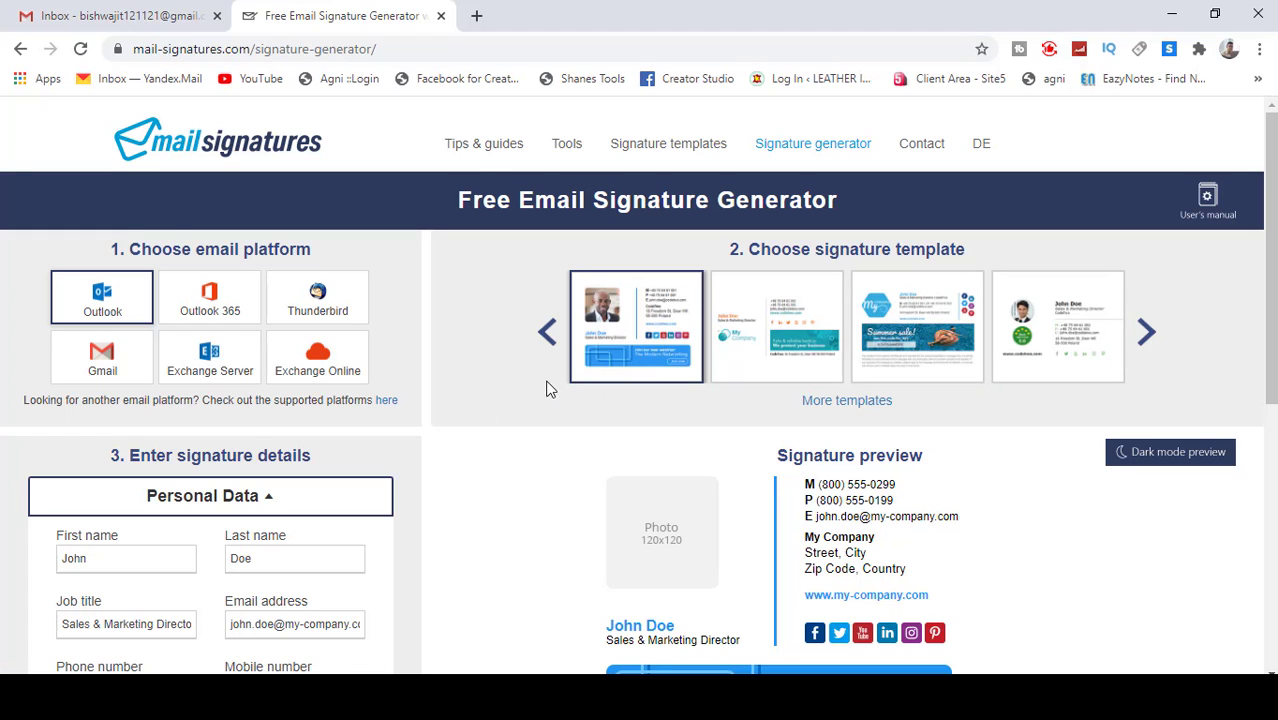
{"action": "scroll", "coordinate": [519, 392], "scroll_direction": "down", "scroll_amount": 2}
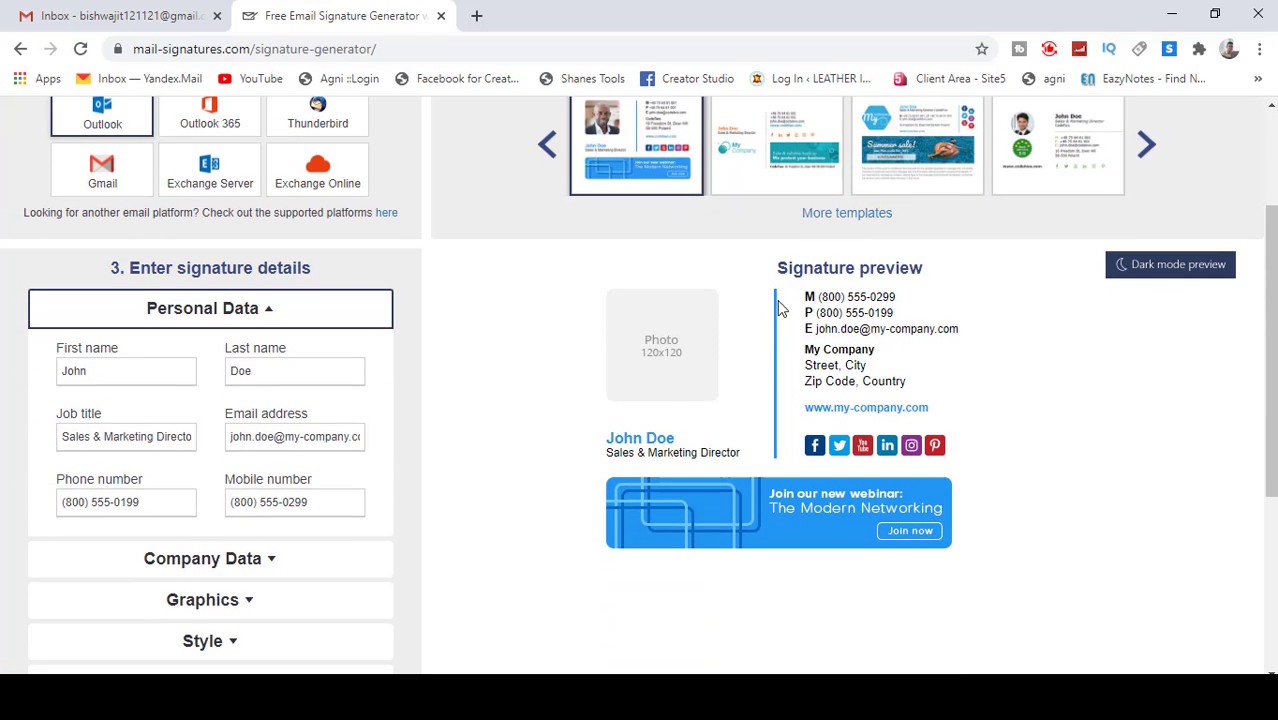
{"action": "mouse_move", "coordinate": [772, 276]}
{"action": "left_mouse_down"}
{"action": "mouse_move", "coordinate": [850, 270]}
{"action": "mouse_move", "coordinate": [866, 298]}
{"action": "mouse_move", "coordinate": [792, 316]}
{"action": "mouse_move", "coordinate": [905, 316]}
{"action": "left_mouse_up"}
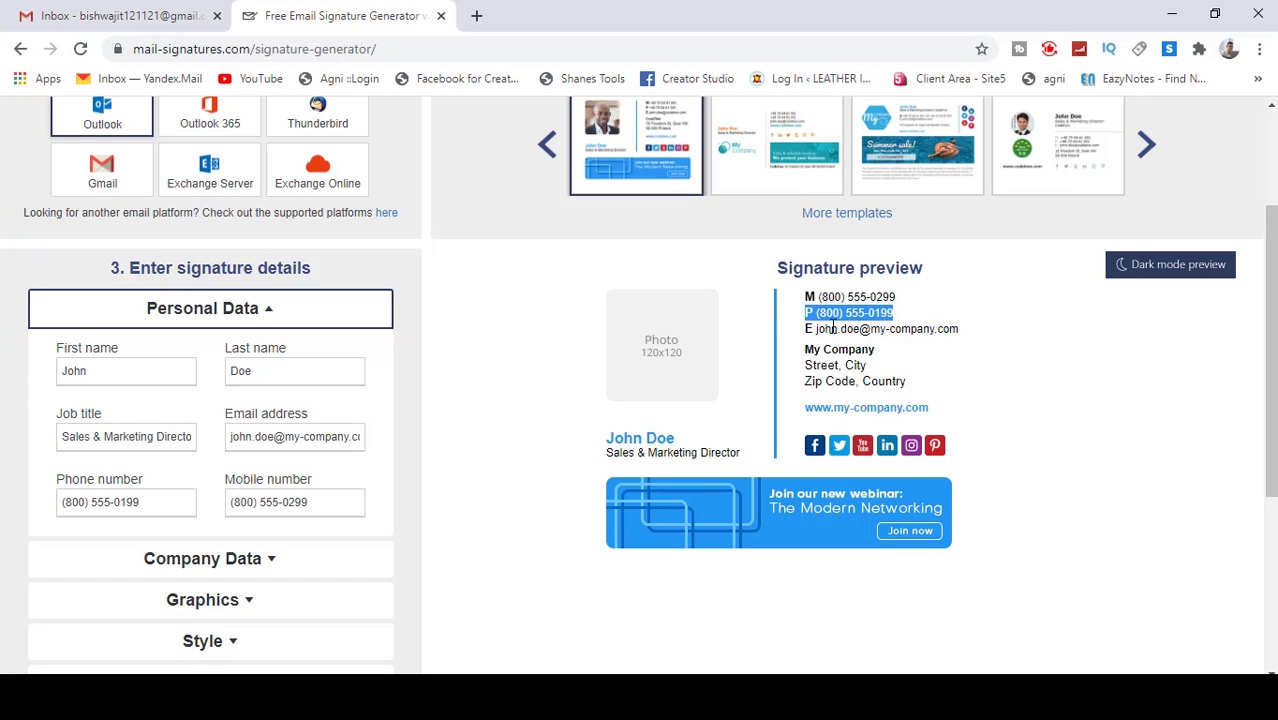
{"action": "left_click_drag", "start_coordinate": [797, 330], "coordinate": [930, 329]}
{"action": "left_click_drag", "start_coordinate": [807, 348], "coordinate": [889, 352]}
{"action": "left_click", "coordinate": [866, 348]}
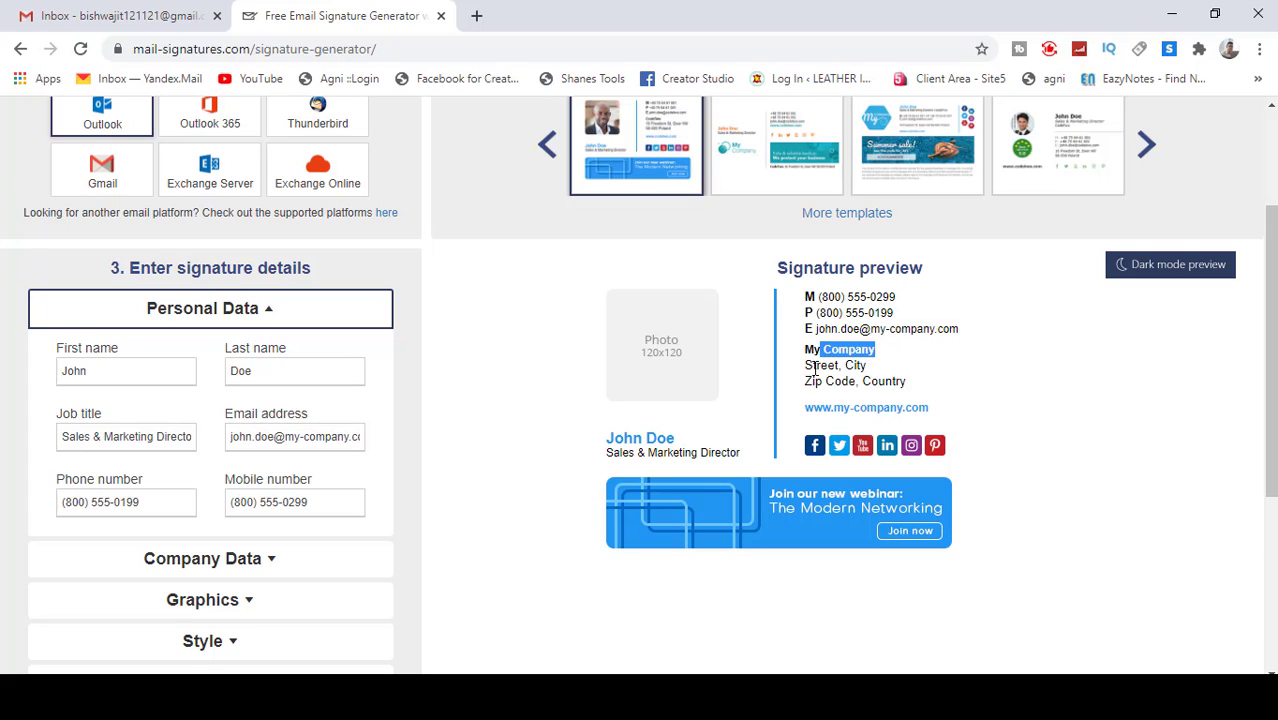
{"action": "left_click_drag", "start_coordinate": [805, 366], "coordinate": [925, 383]}
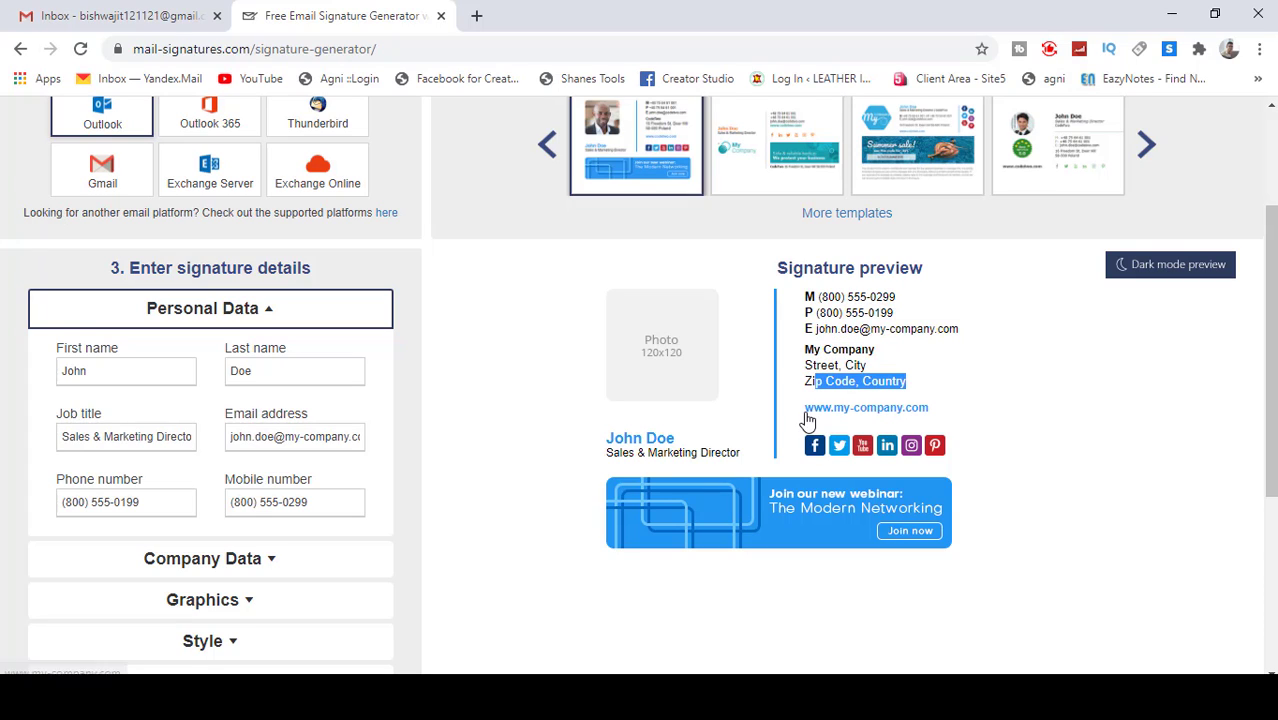
{"action": "left_click_drag", "start_coordinate": [803, 409], "coordinate": [1015, 420]}
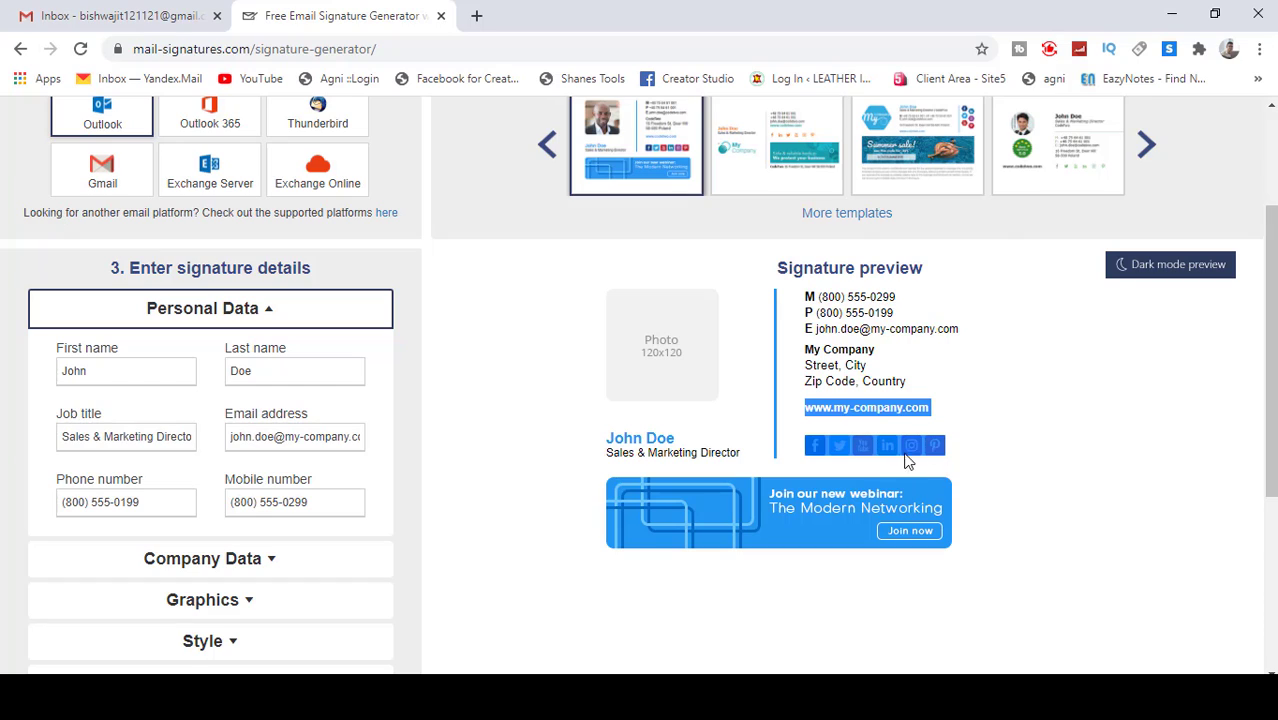
{"action": "left_click", "coordinate": [965, 418]}
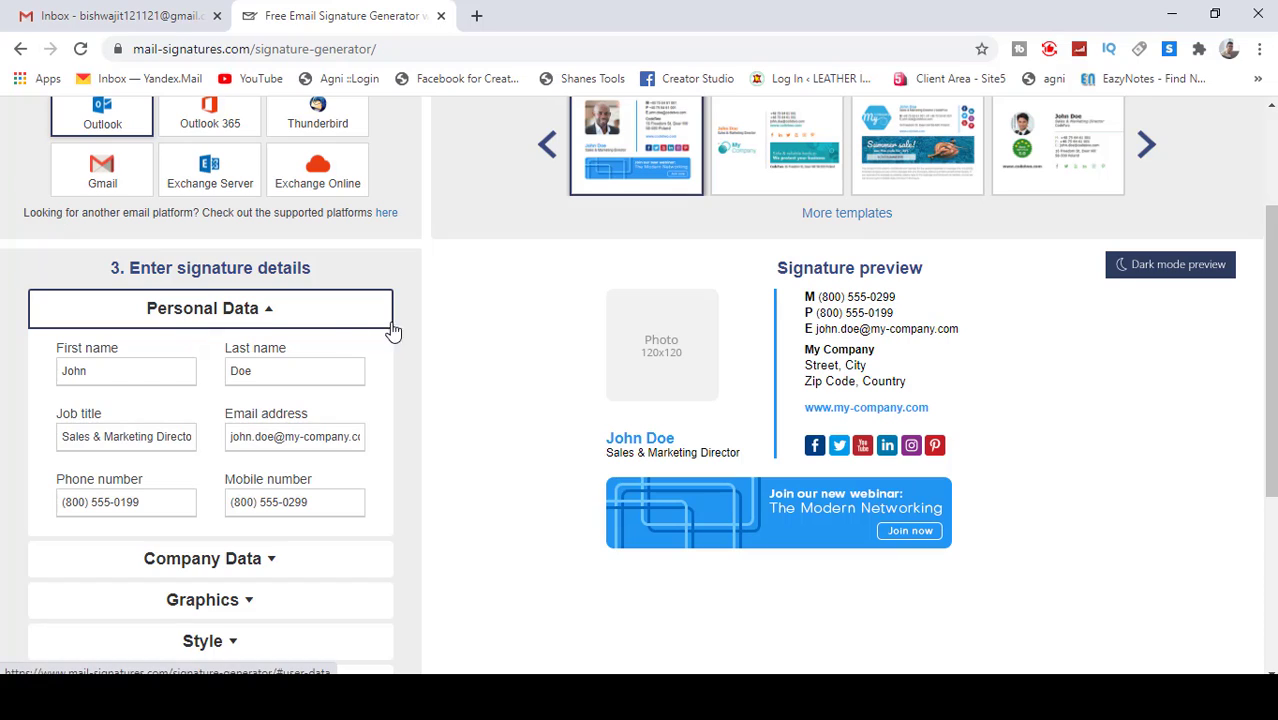
{"action": "double_click", "coordinate": [111, 371]}
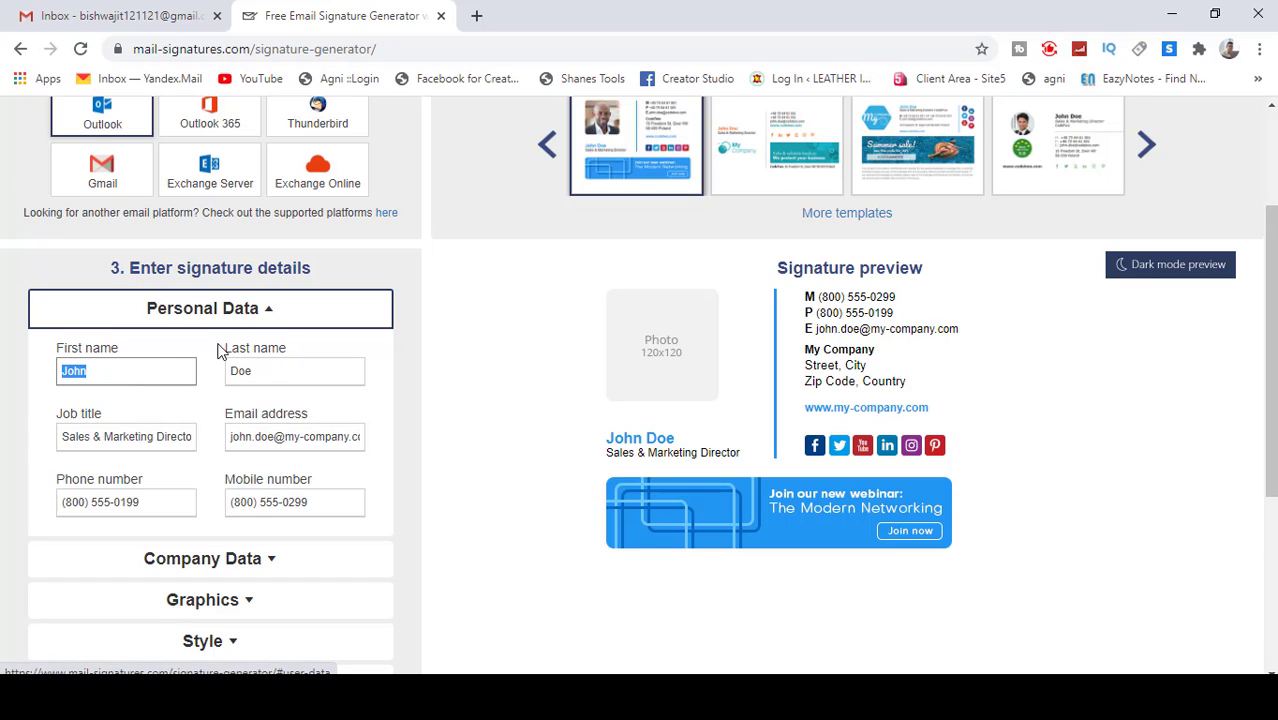
Step: Replace the sample first name John with the signer's own first name
{"action": "left_click", "coordinate": [156, 371]}
{"action": "left_click_drag", "start_coordinate": [156, 371], "coordinate": [4, 388]}
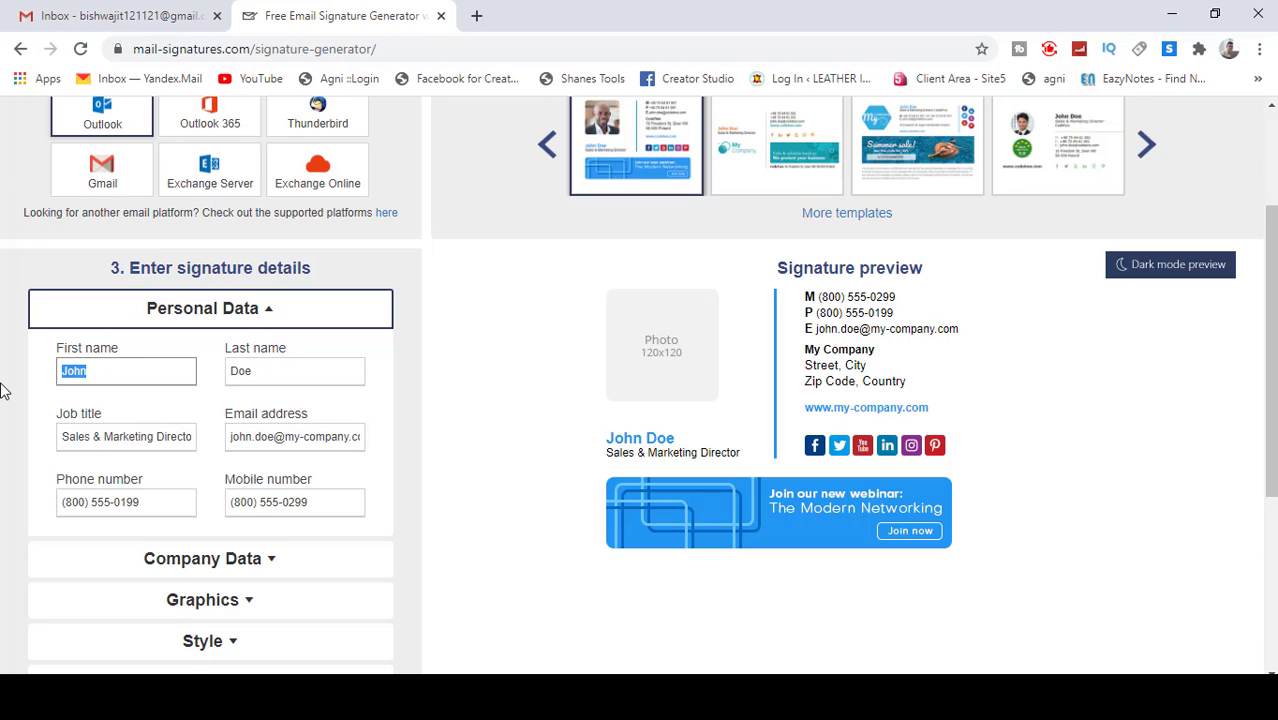
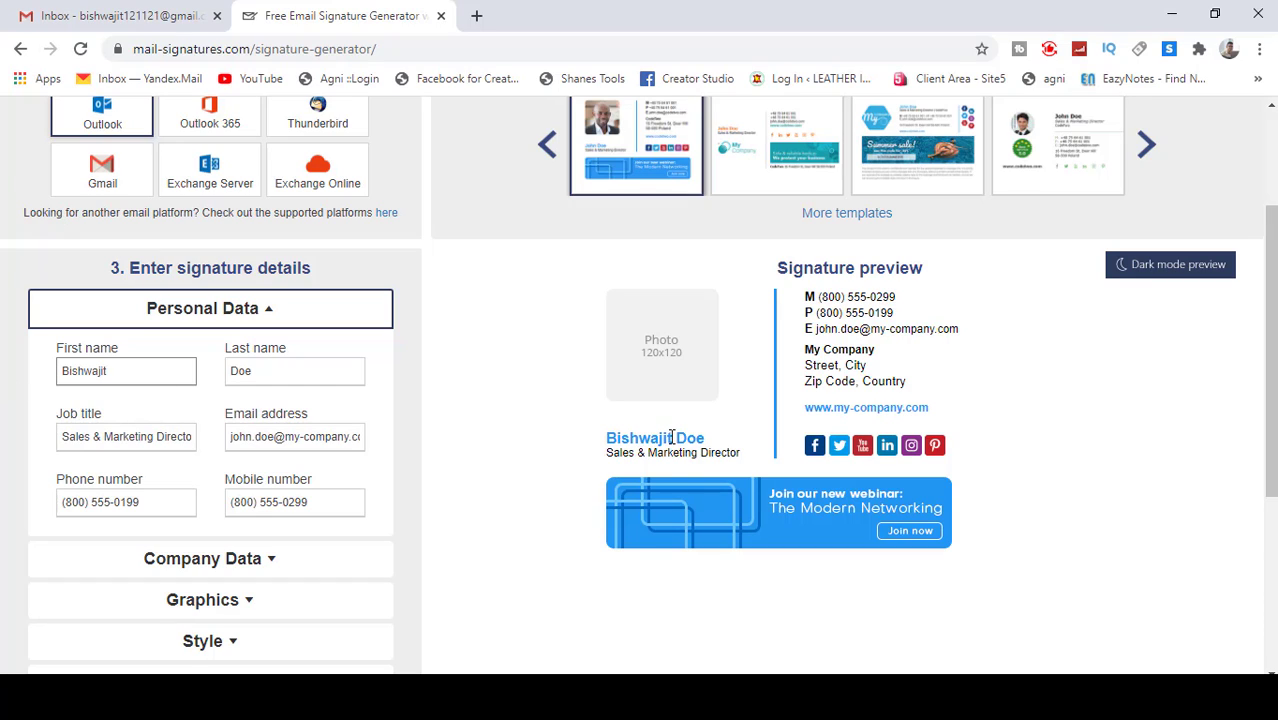
{"action": "left_click_drag", "start_coordinate": [672, 437], "coordinate": [585, 438]}
{"action": "left_click", "coordinate": [585, 438]}
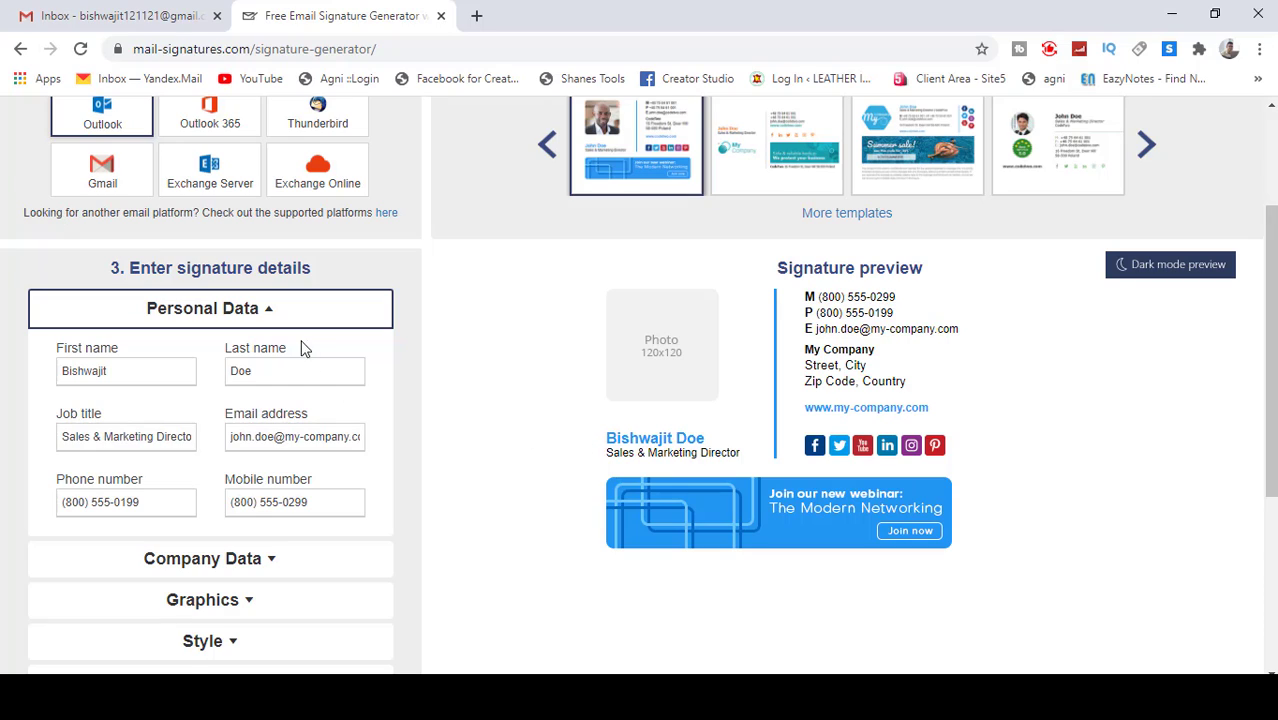
Step: Enter the signer's surname as last name and set the job title to IT-Executive
{"action": "double_click", "coordinate": [293, 370]}
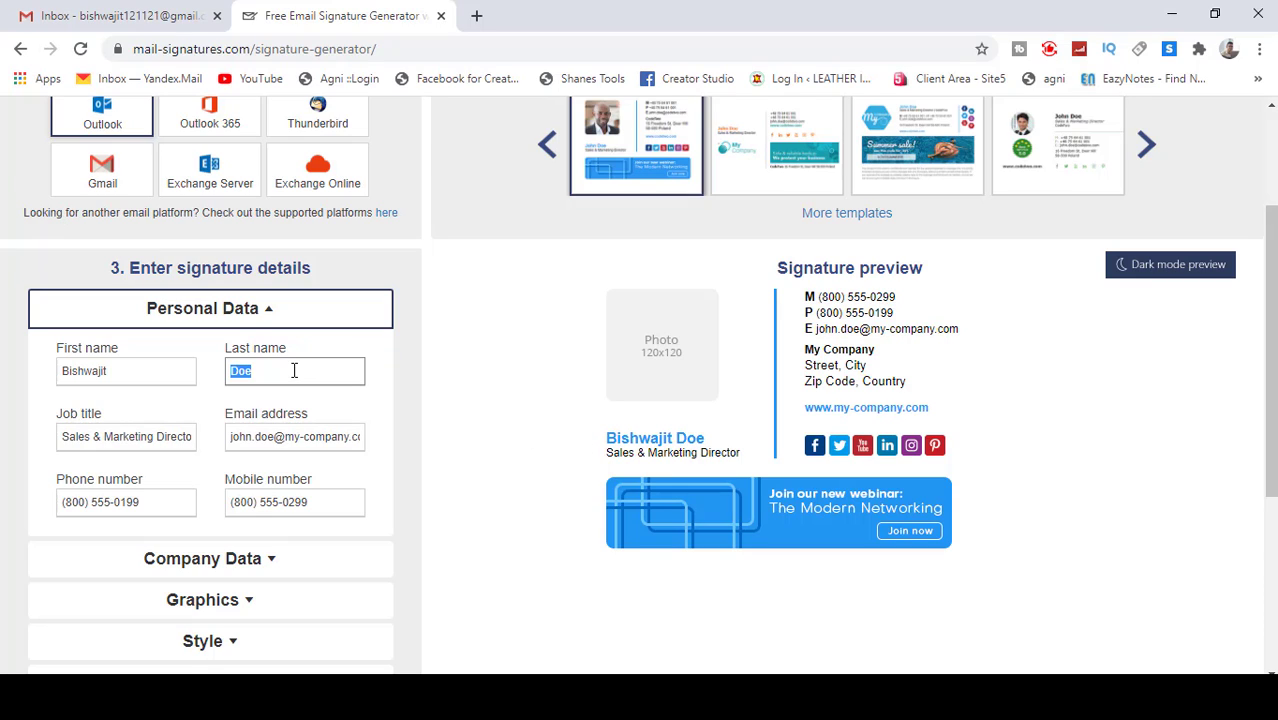
{"action": "triple_click", "coordinate": [59, 436]}
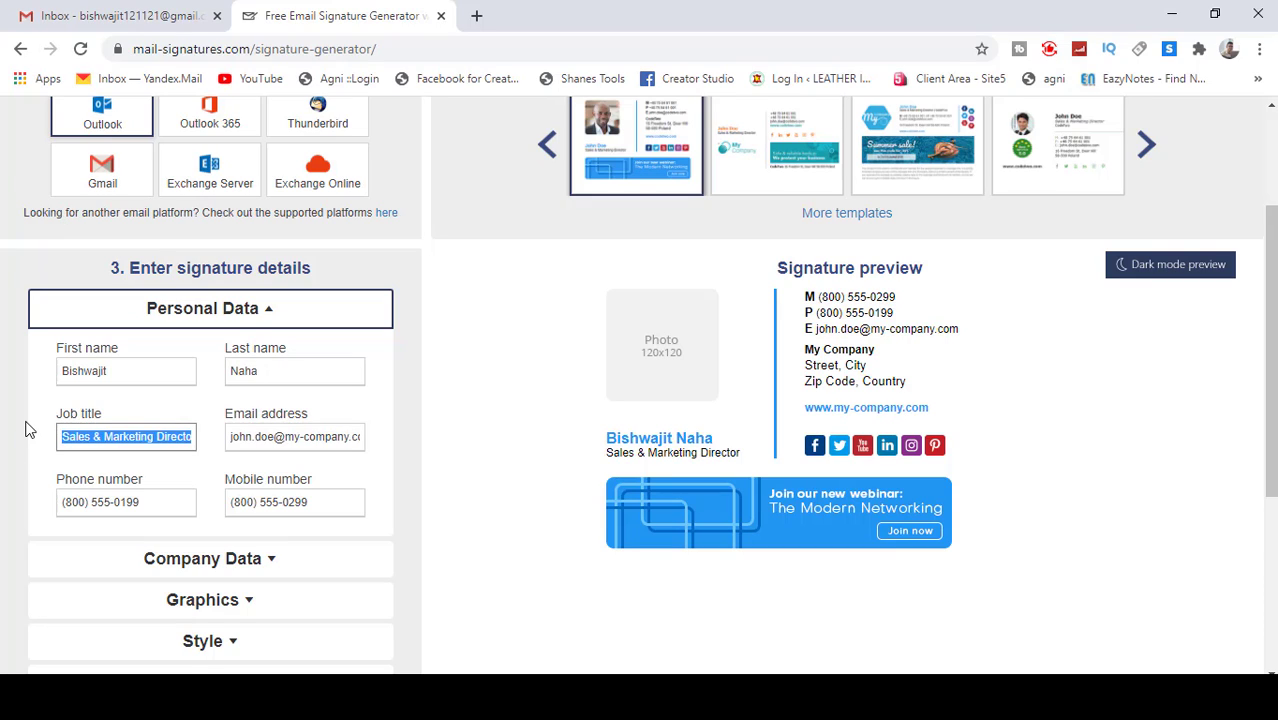
{"action": "type", "text": "IT-"}
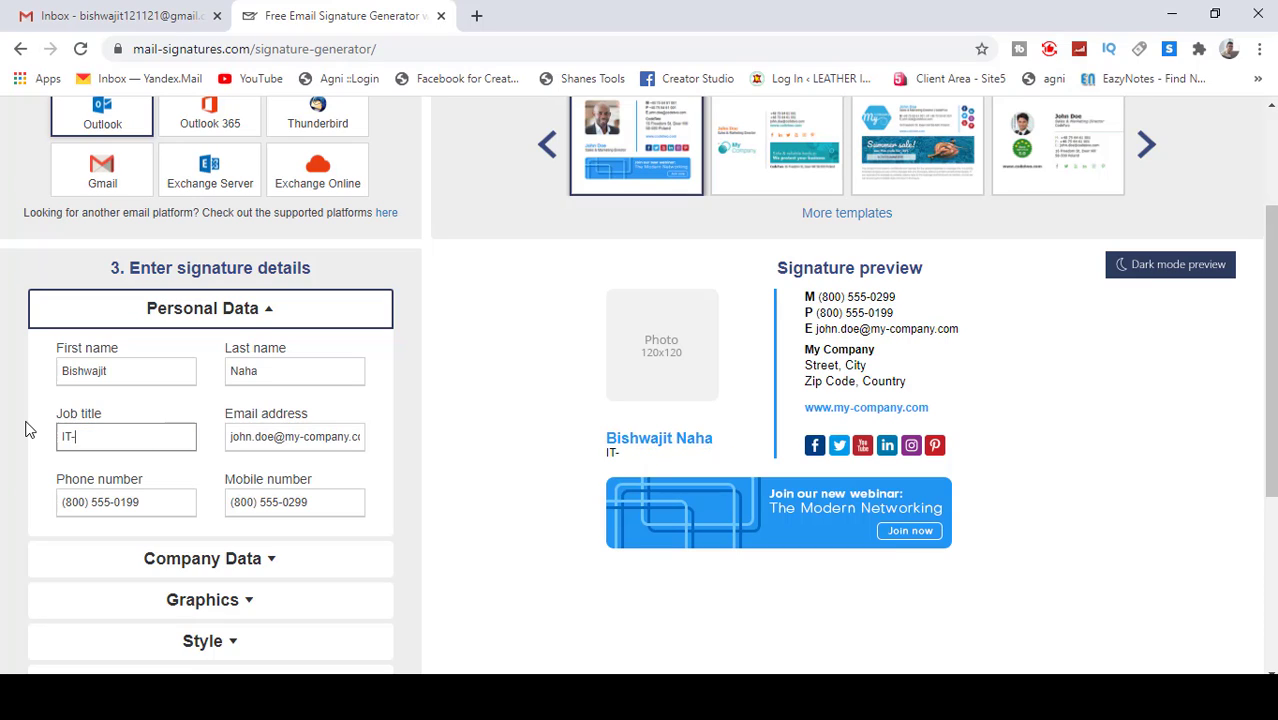
{"action": "type", "text": "Executive"}
{"action": "left_click", "coordinate": [653, 458]}
{"action": "left_click_drag", "start_coordinate": [666, 455], "coordinate": [551, 466]}
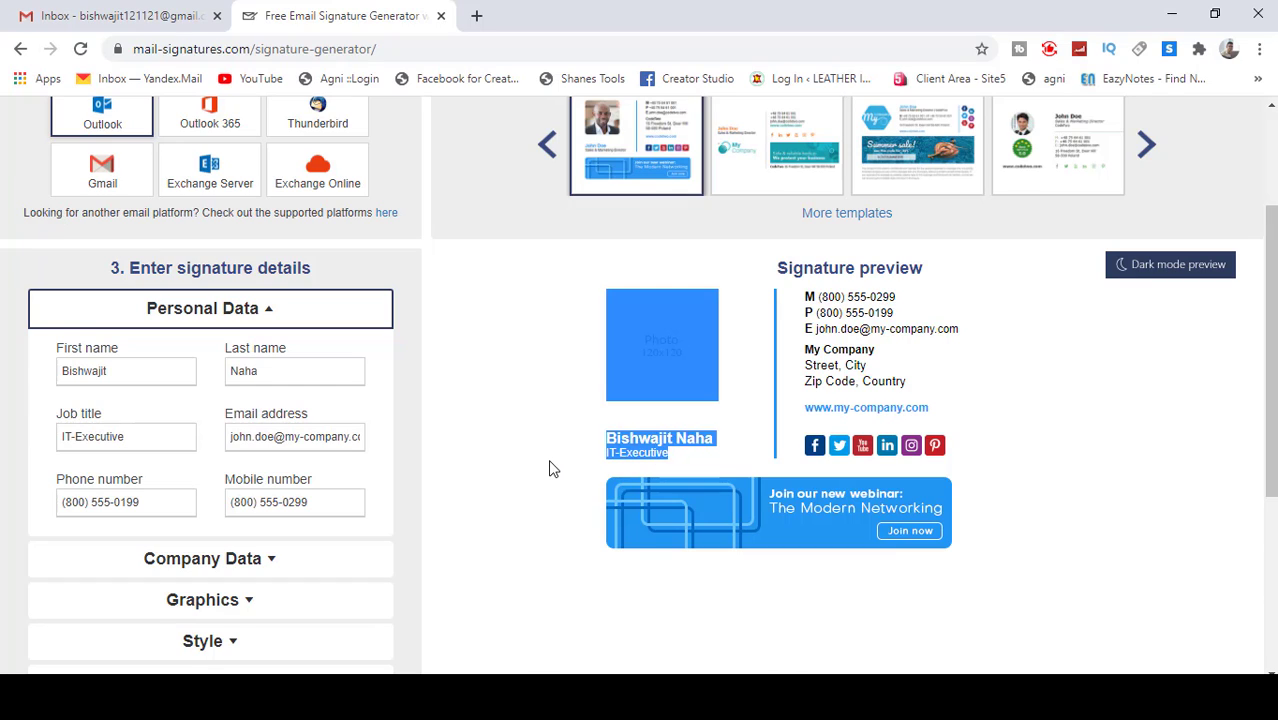
{"action": "left_click", "coordinate": [548, 462]}
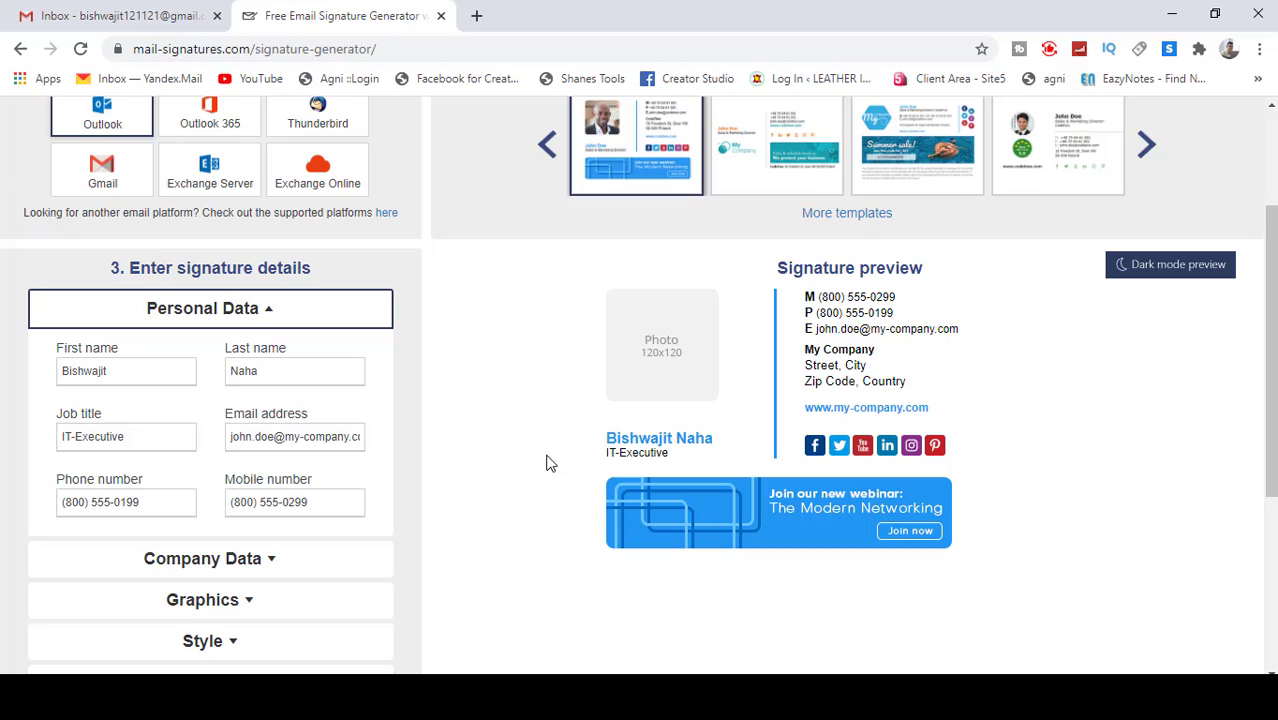
Step: Replace the sample email address with the signer's Gmail address
{"action": "triple_click", "coordinate": [232, 437]}
{"action": "left_click_drag", "start_coordinate": [238, 438], "coordinate": [240, 438]}
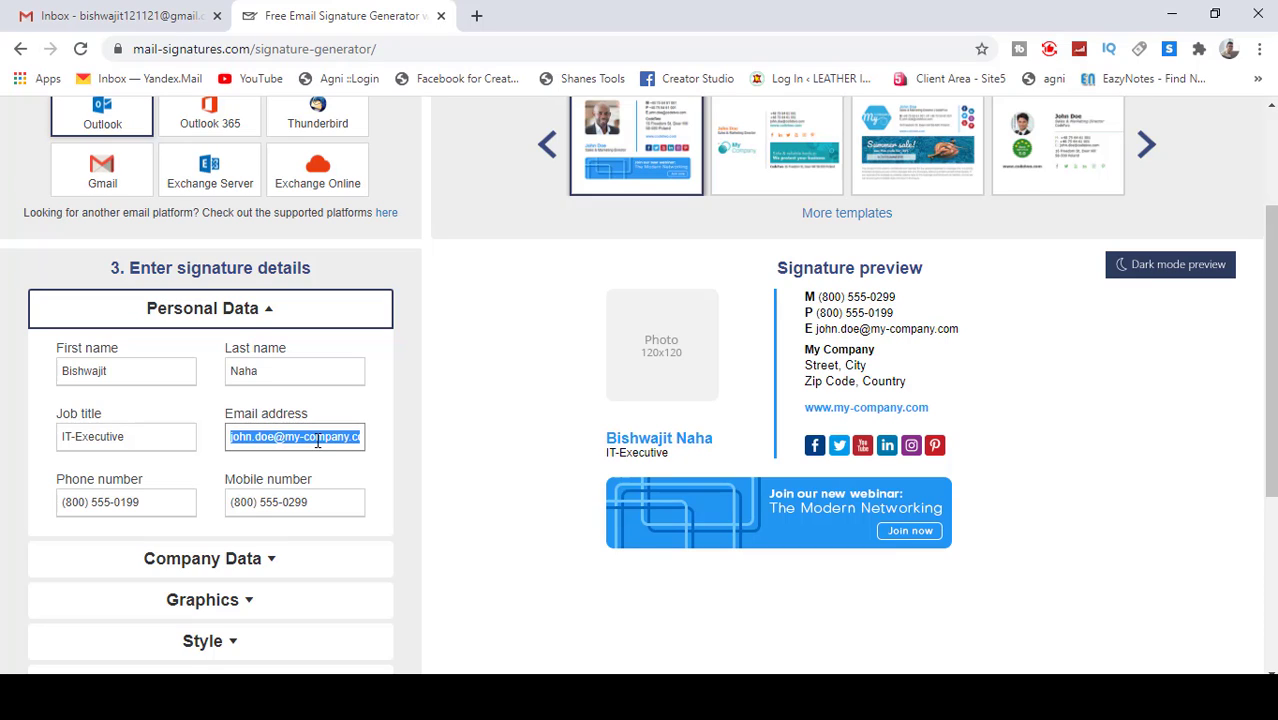
{"action": "key", "text": "BackSpace"}
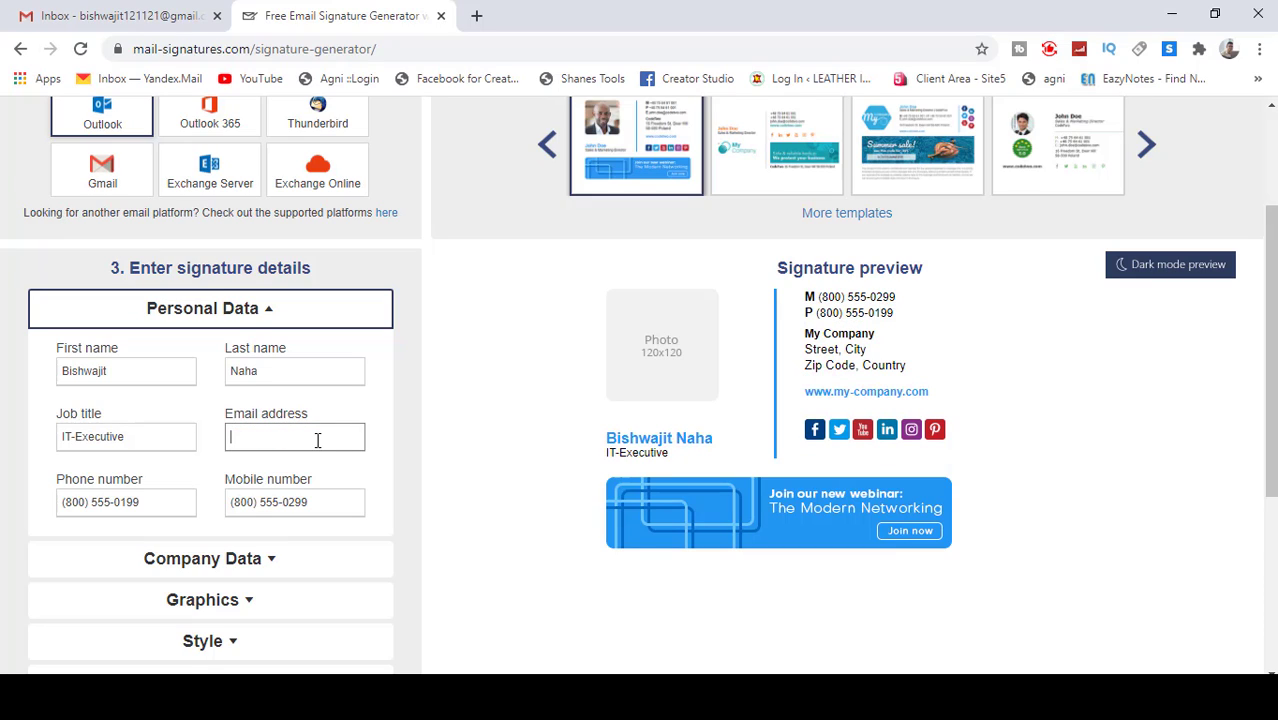
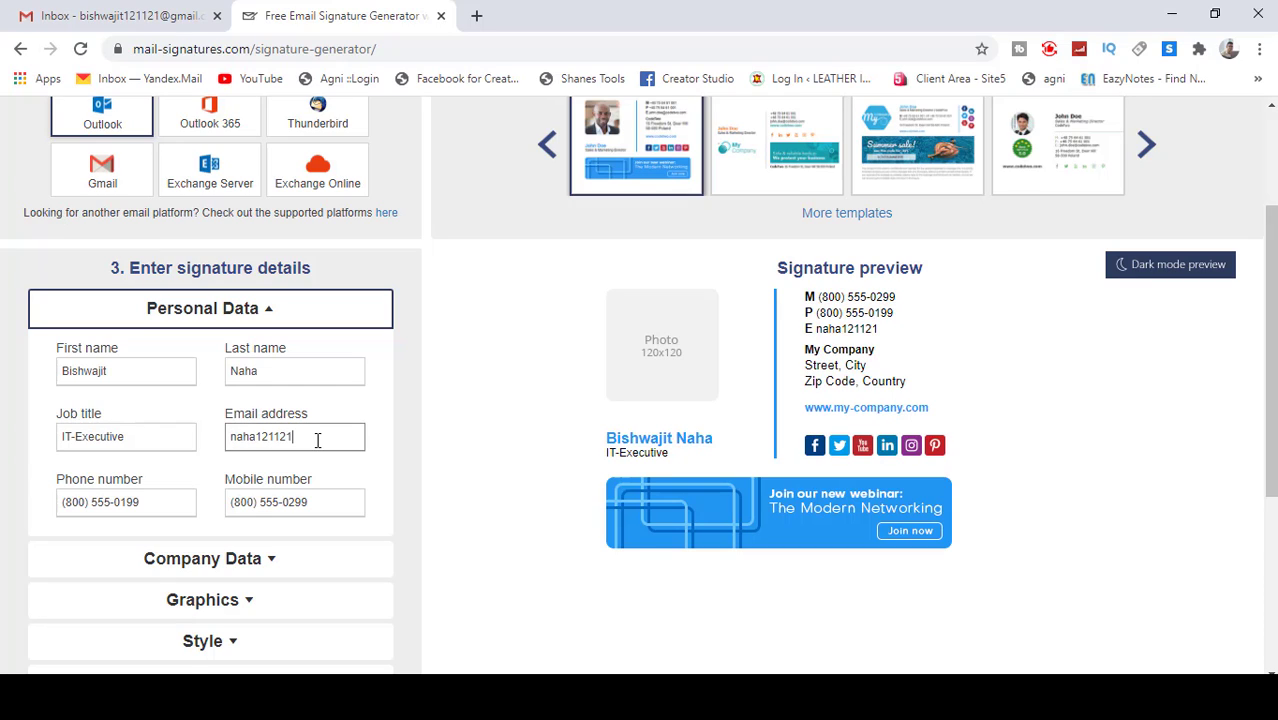
{"action": "left_click_drag", "start_coordinate": [814, 328], "coordinate": [946, 338]}
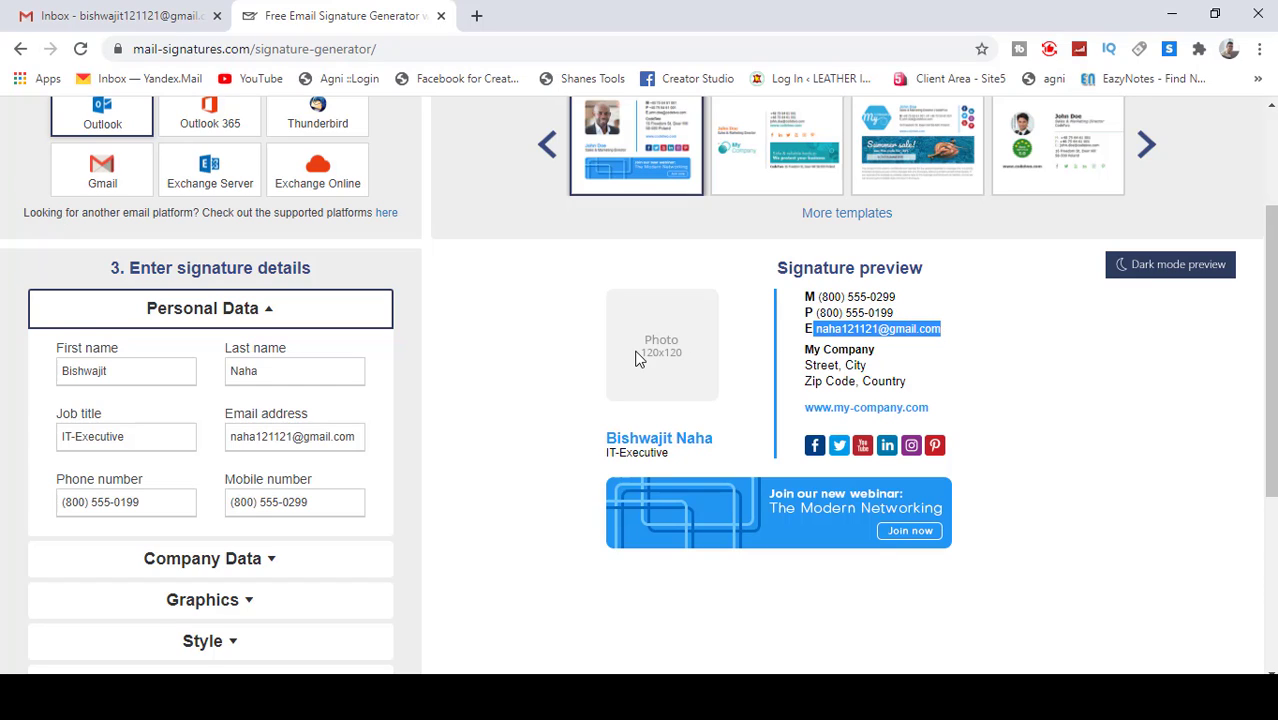
Step: Delete the sample phone number and enter the signer's mobile number
{"action": "triple_click", "coordinate": [168, 503]}
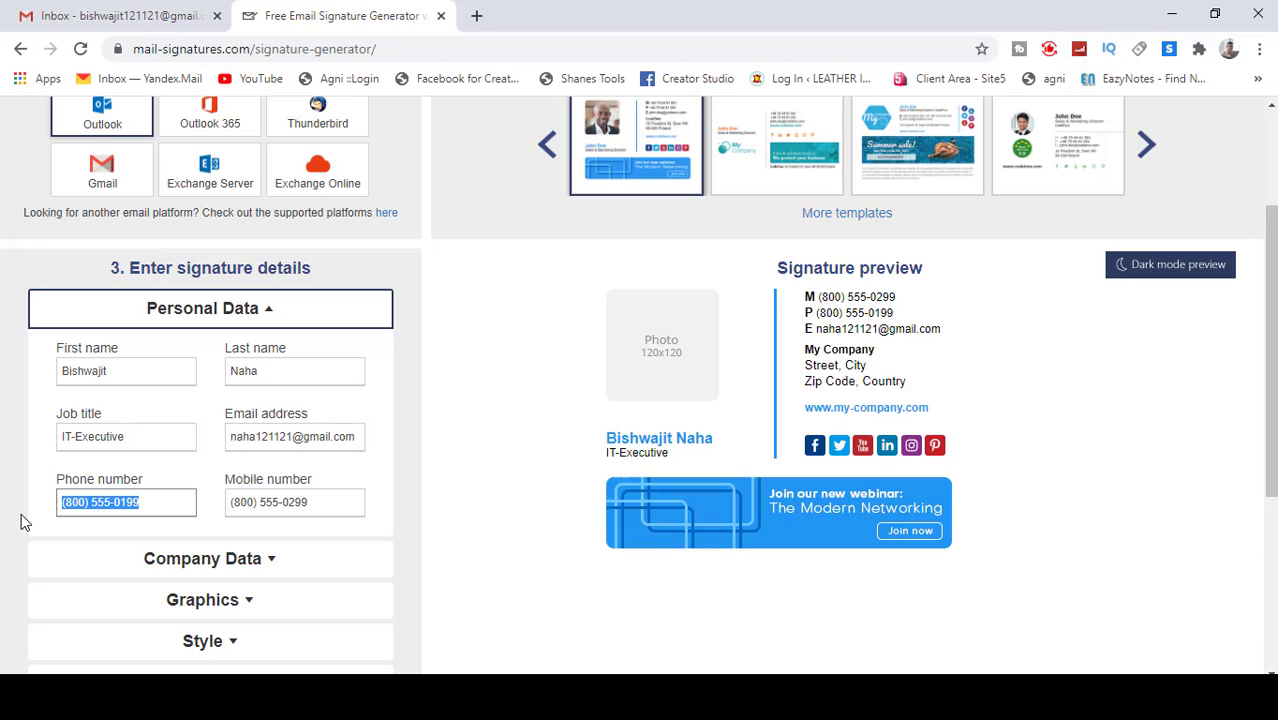
{"action": "key", "text": "BackSpace"}
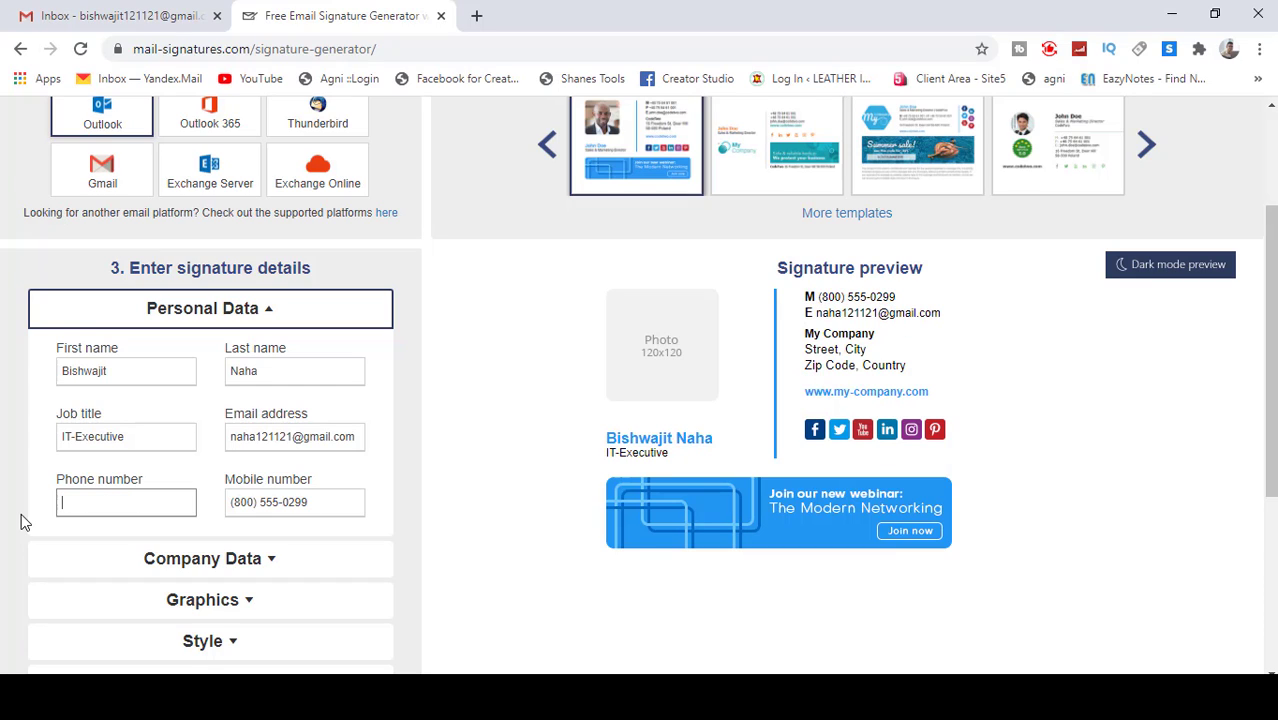
{"action": "left_click_drag", "start_coordinate": [318, 502], "coordinate": [233, 501]}
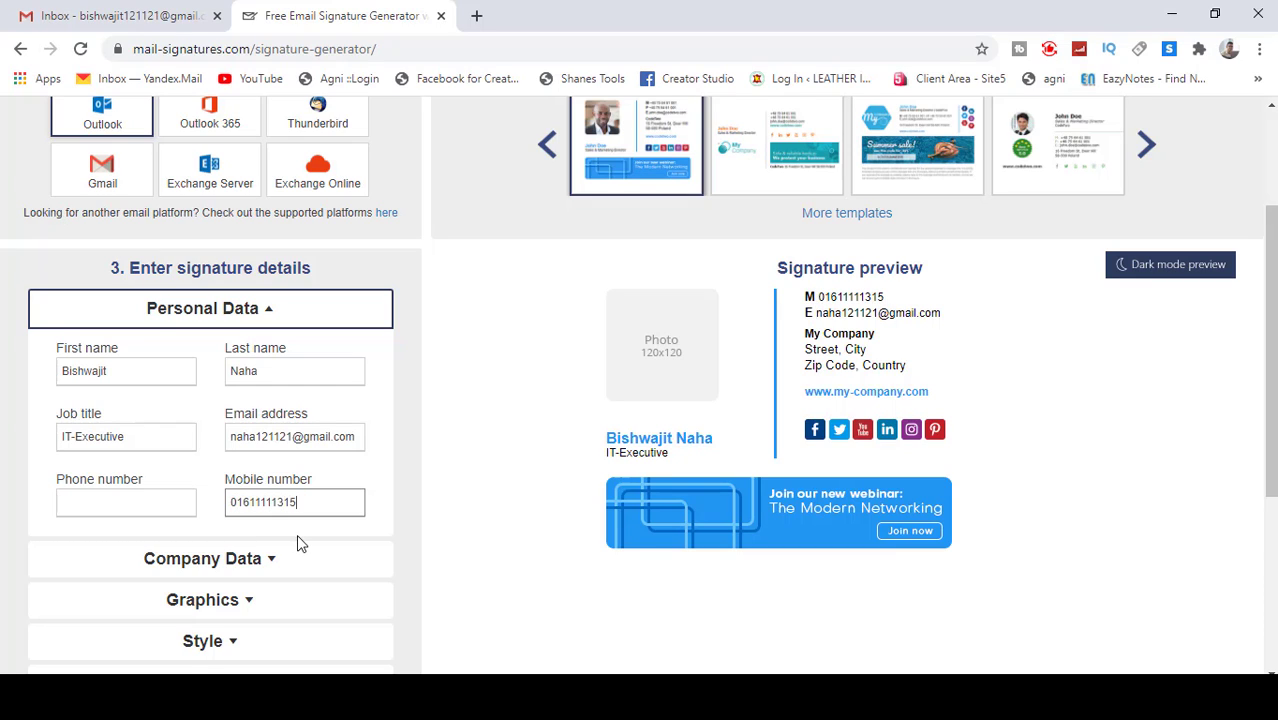
{"action": "left_click", "coordinate": [358, 465]}
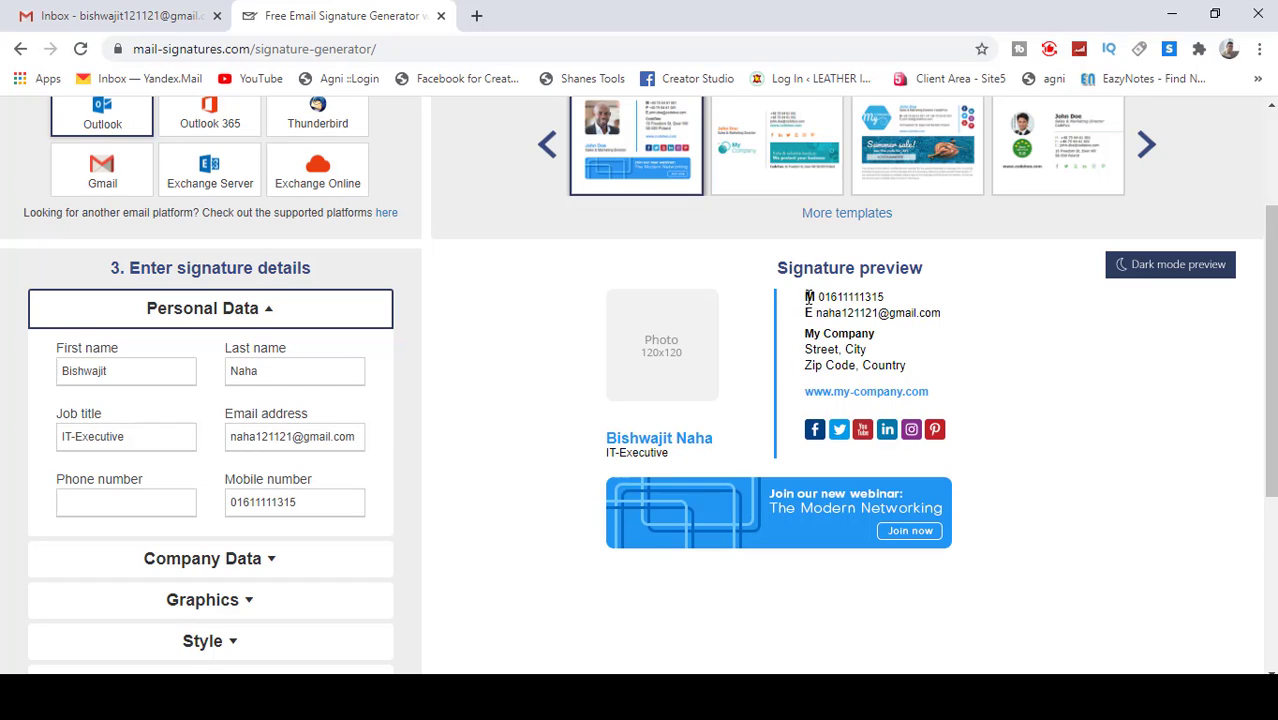
{"action": "left_click_drag", "start_coordinate": [809, 296], "coordinate": [918, 298]}
{"action": "left_click", "coordinate": [918, 298]}
{"action": "scroll", "coordinate": [505, 400], "scroll_direction": "down", "scroll_amount": 1}
{"action": "left_click", "coordinate": [245, 464]}
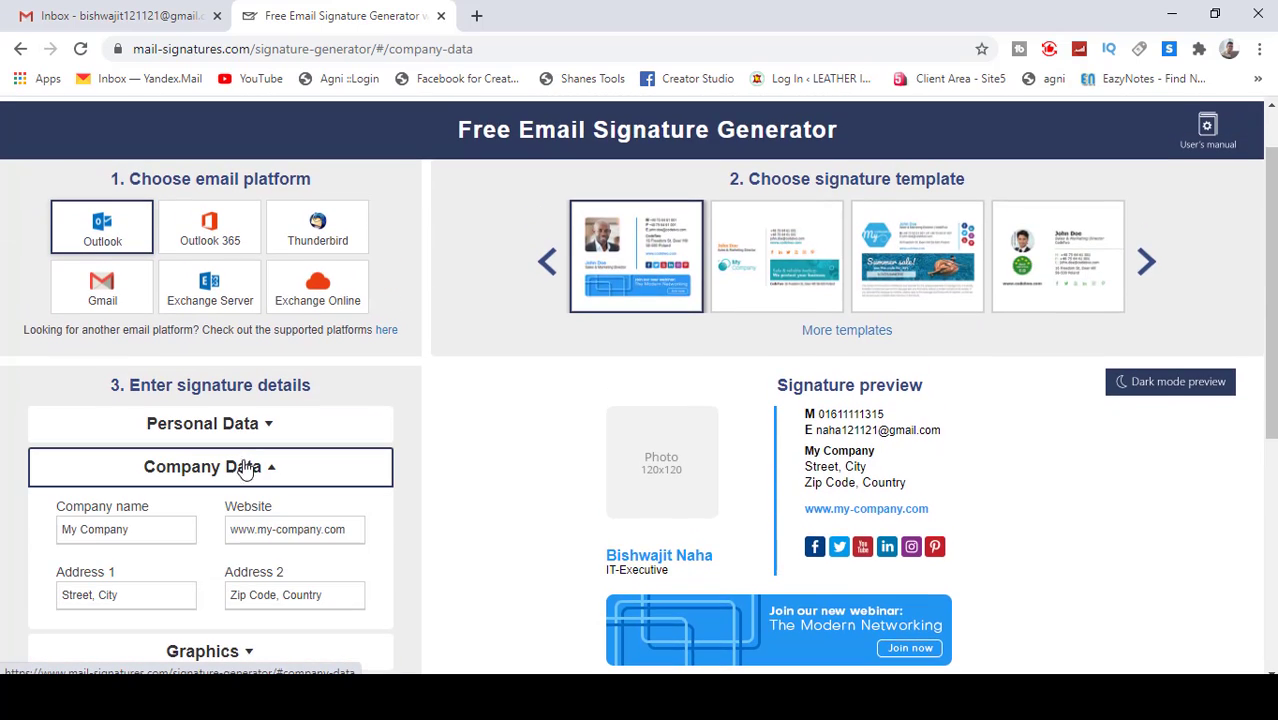
{"action": "scroll", "coordinate": [548, 450], "scroll_direction": "down", "scroll_amount": 1}
{"action": "left_click_drag", "start_coordinate": [157, 436], "coordinate": [5, 434]}
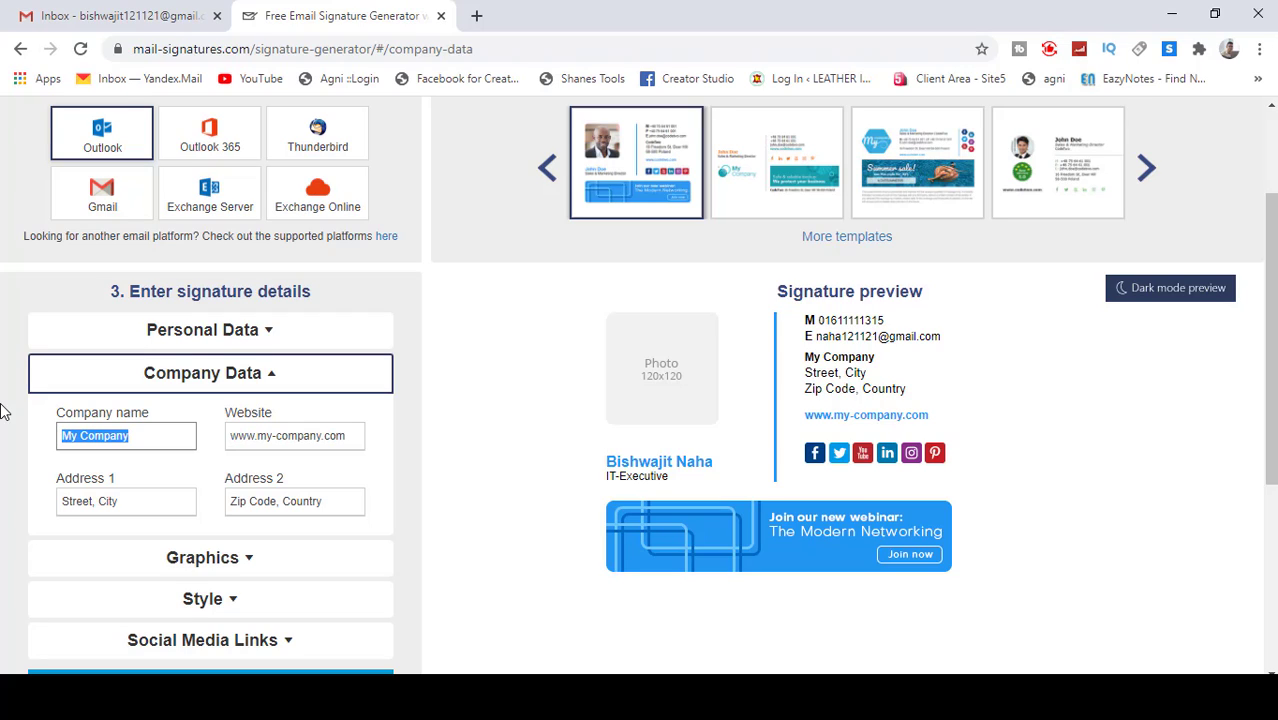
{"action": "type", "text": "B"}
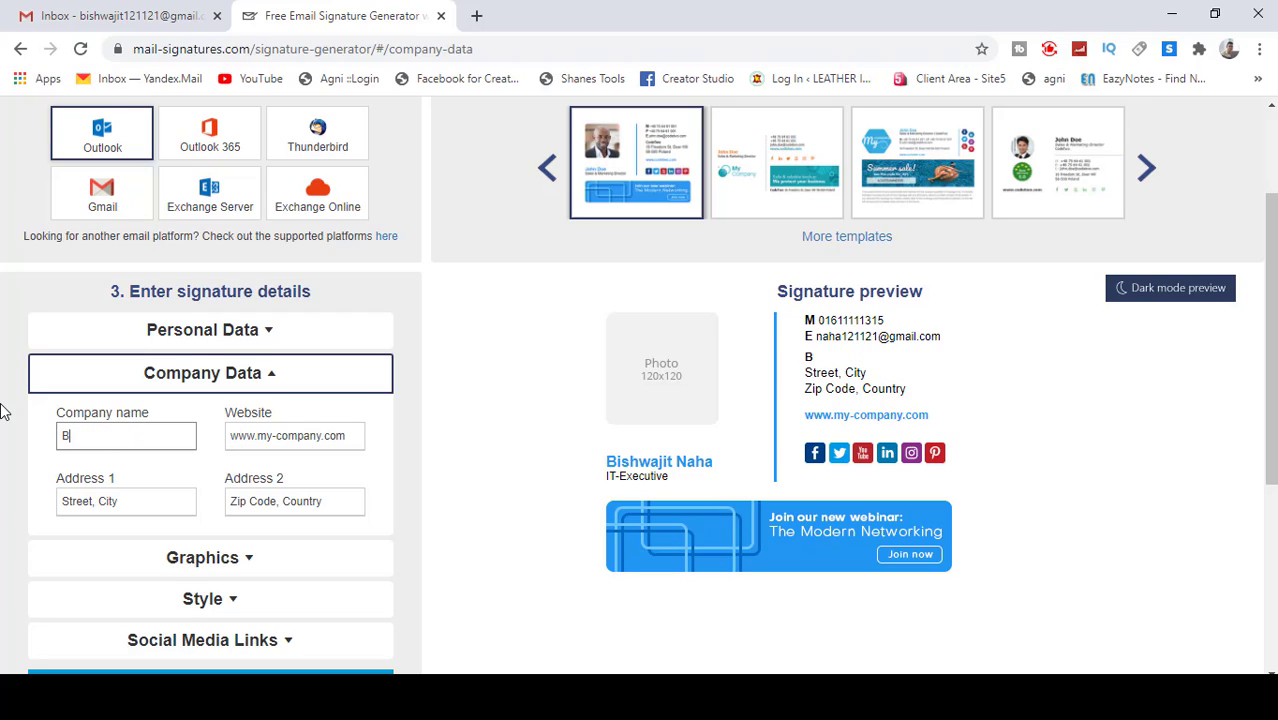
{"action": "type", "text": "ishwajit"}
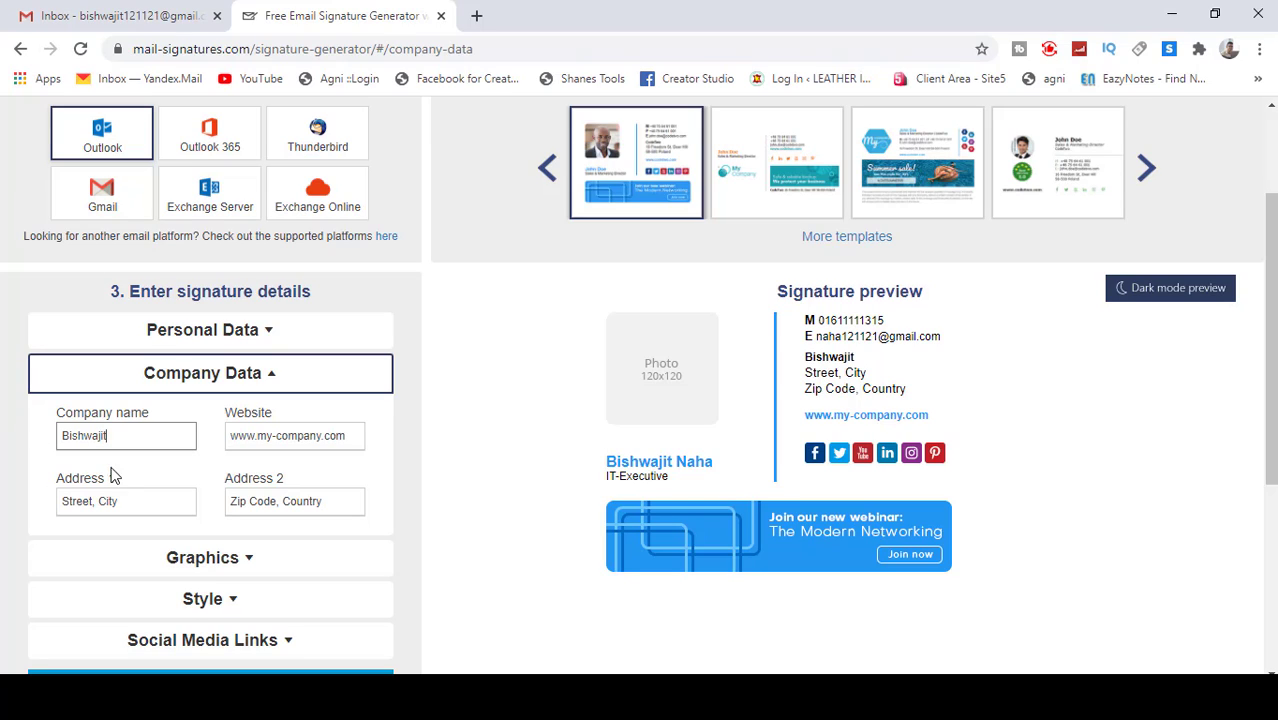
{"action": "triple_click", "coordinate": [347, 437]}
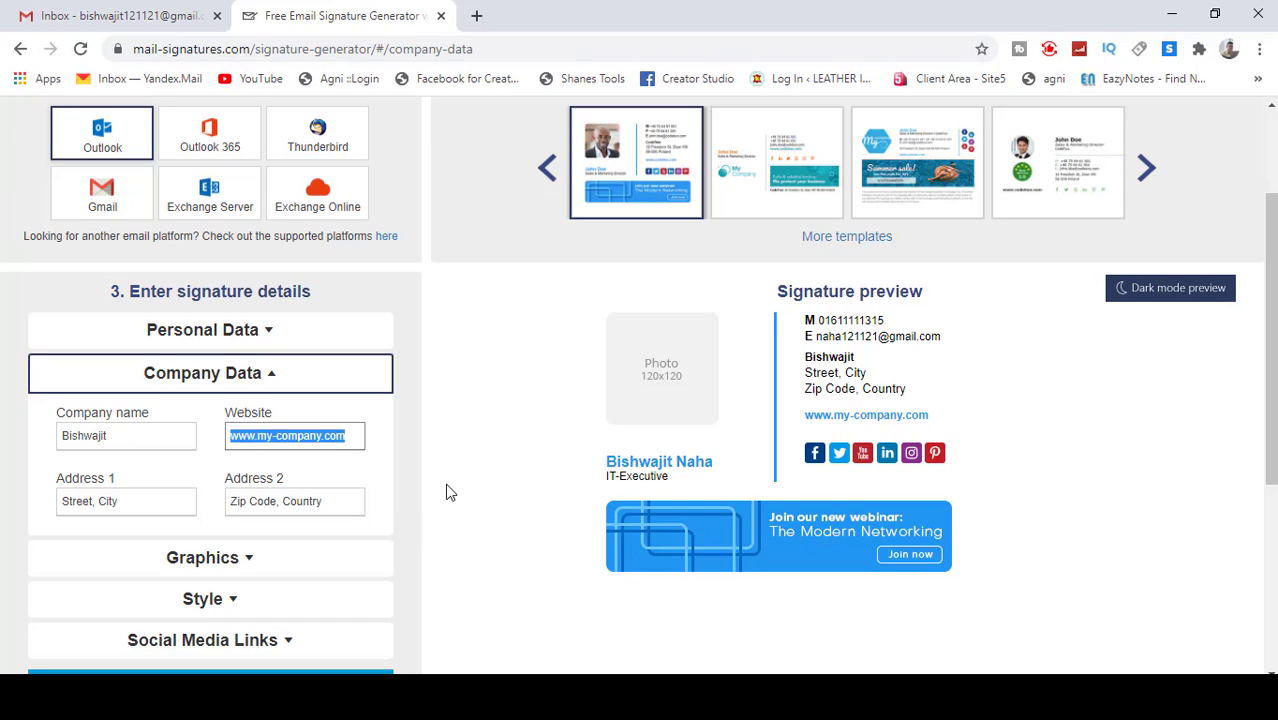
{"action": "type", "text": "www."}
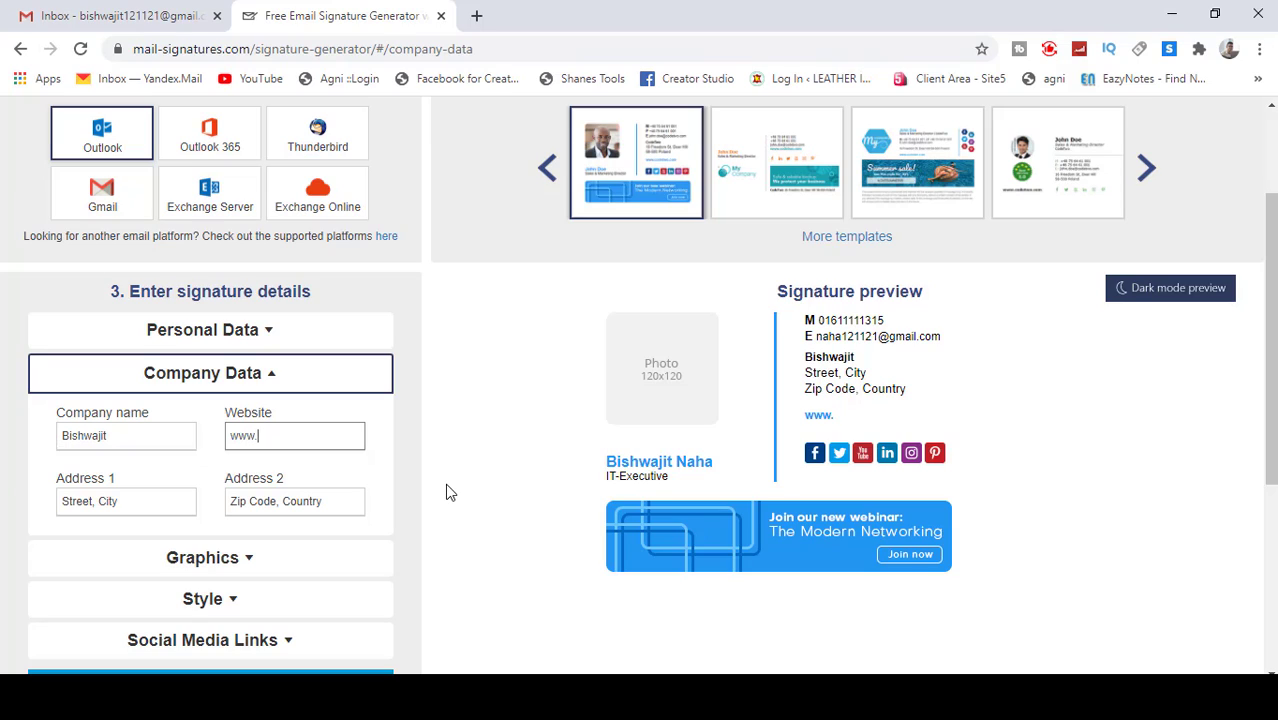
{"action": "type", "text": "seenbd.com"}
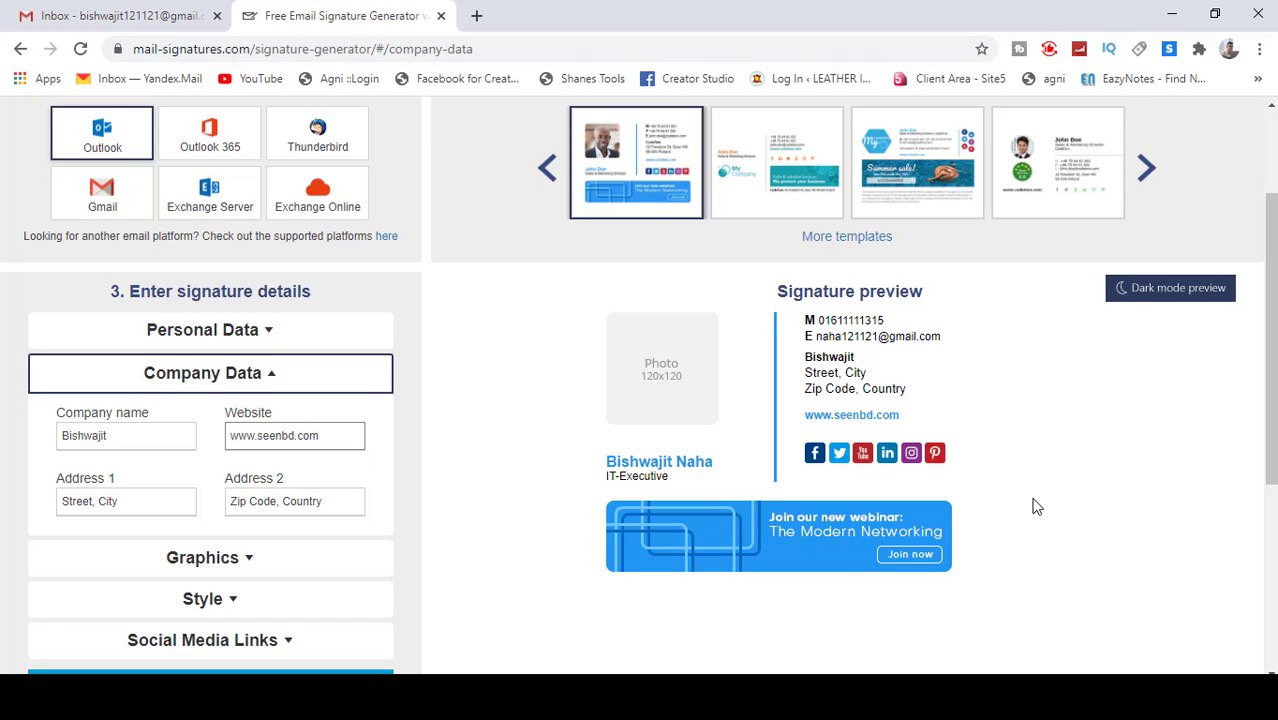
{"action": "left_click", "coordinate": [1110, 692]}
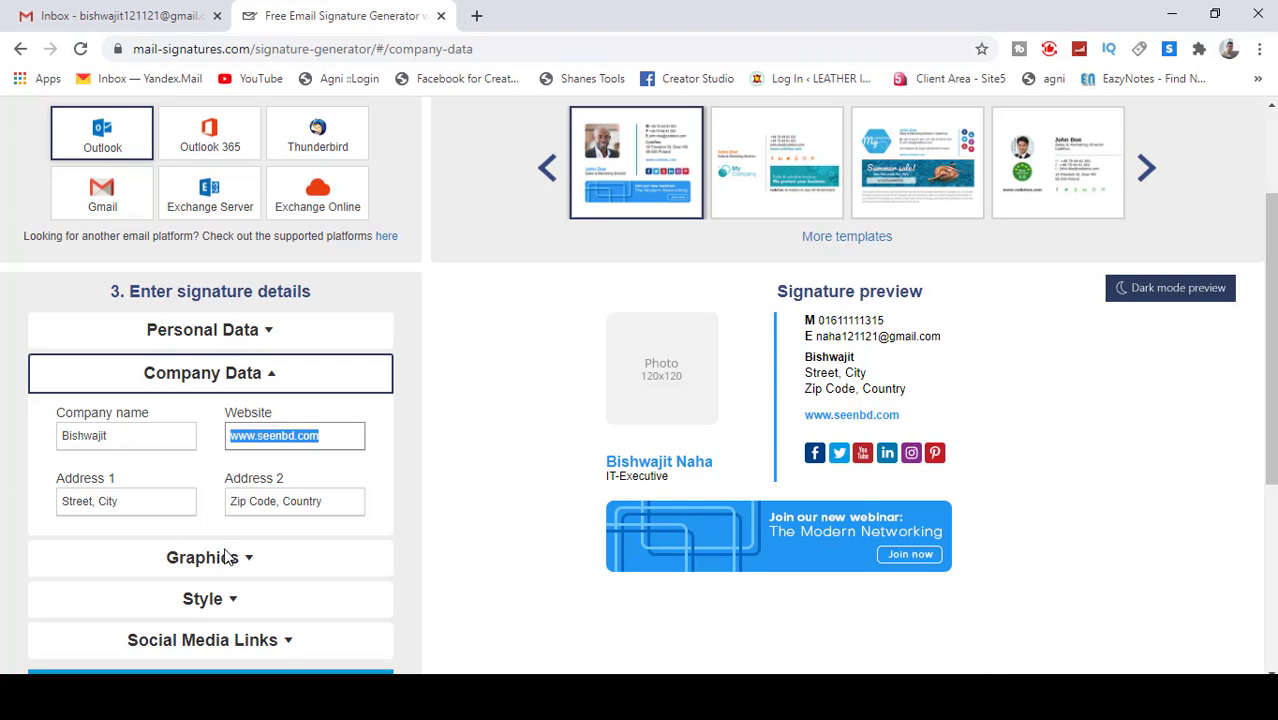
Step: Fill in the Address 1 and Address 2 lines with the company's address
{"action": "left_click", "coordinate": [135, 504]}
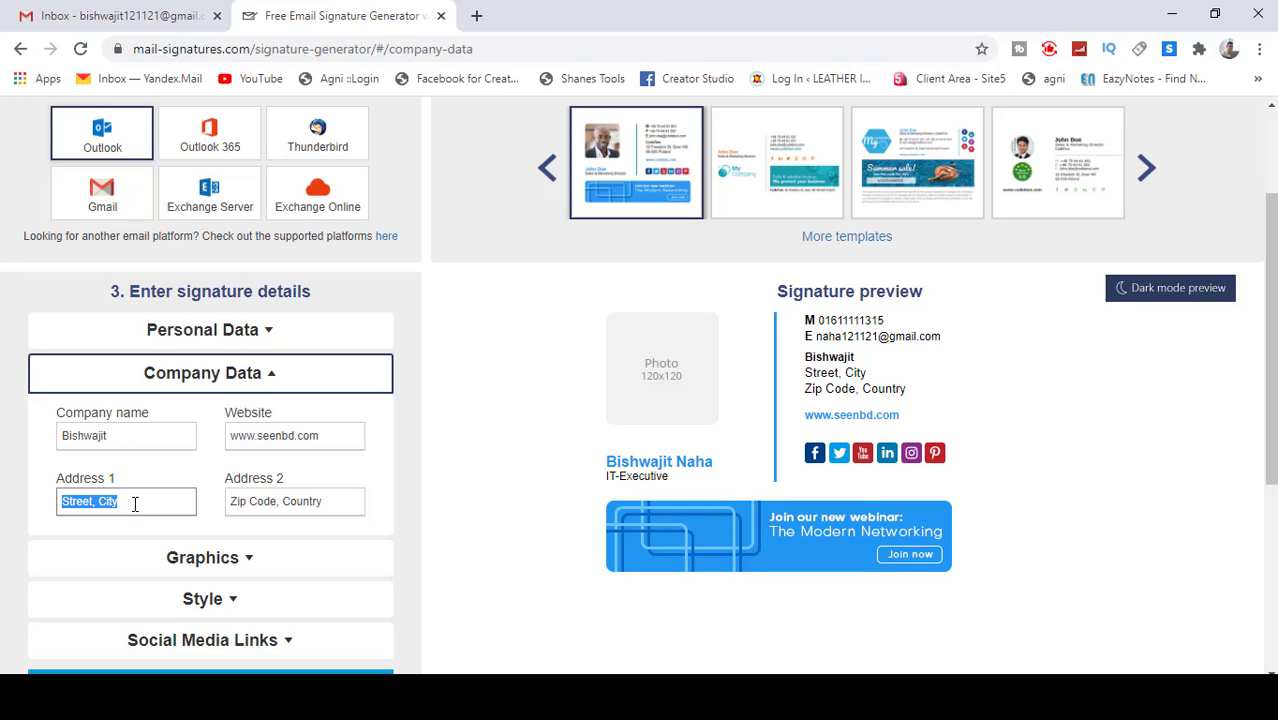
{"action": "type", "text": "Dhaka"}
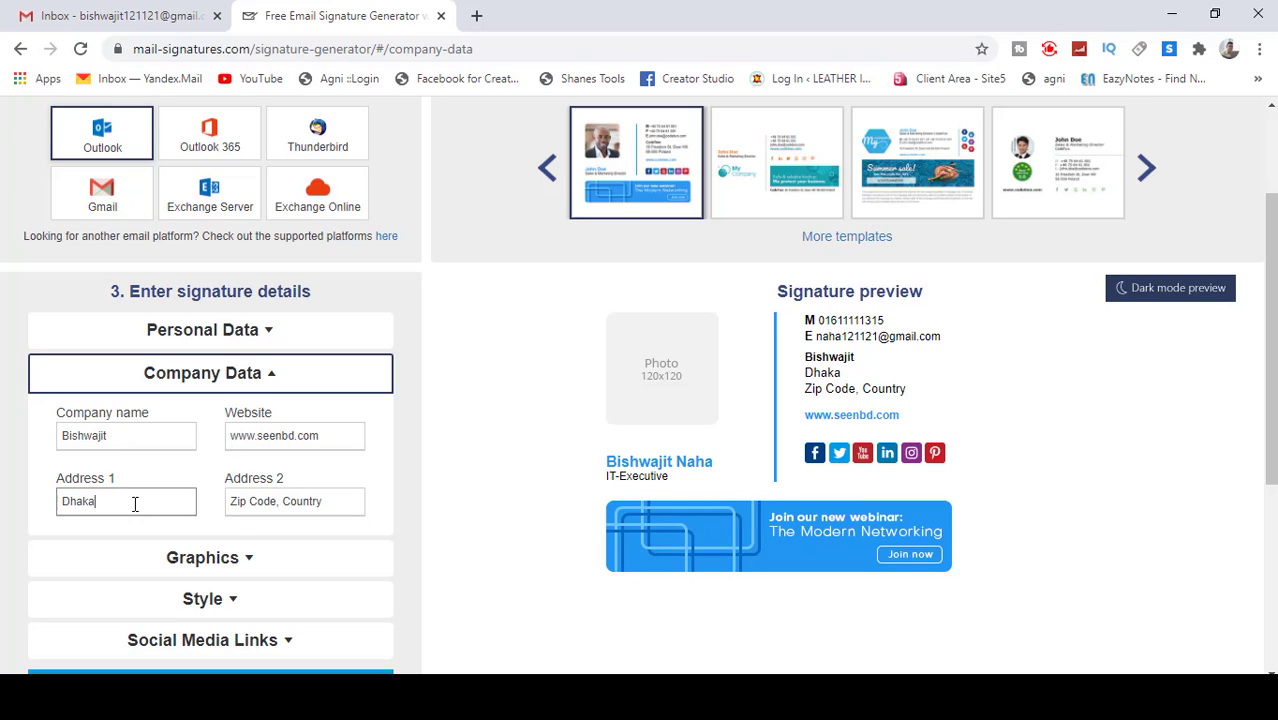
{"action": "type", "text": " bangladesh"}
{"action": "left_click", "coordinate": [339, 503]}
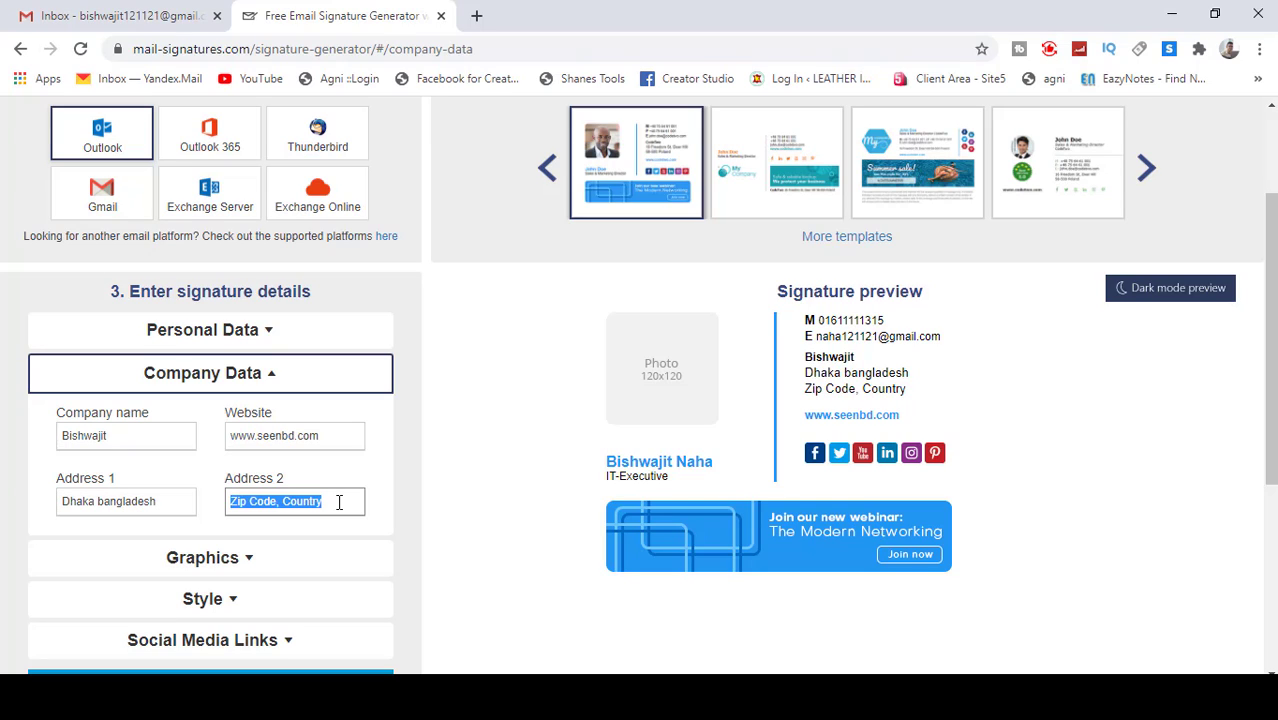
{"action": "type", "text": "1209"}
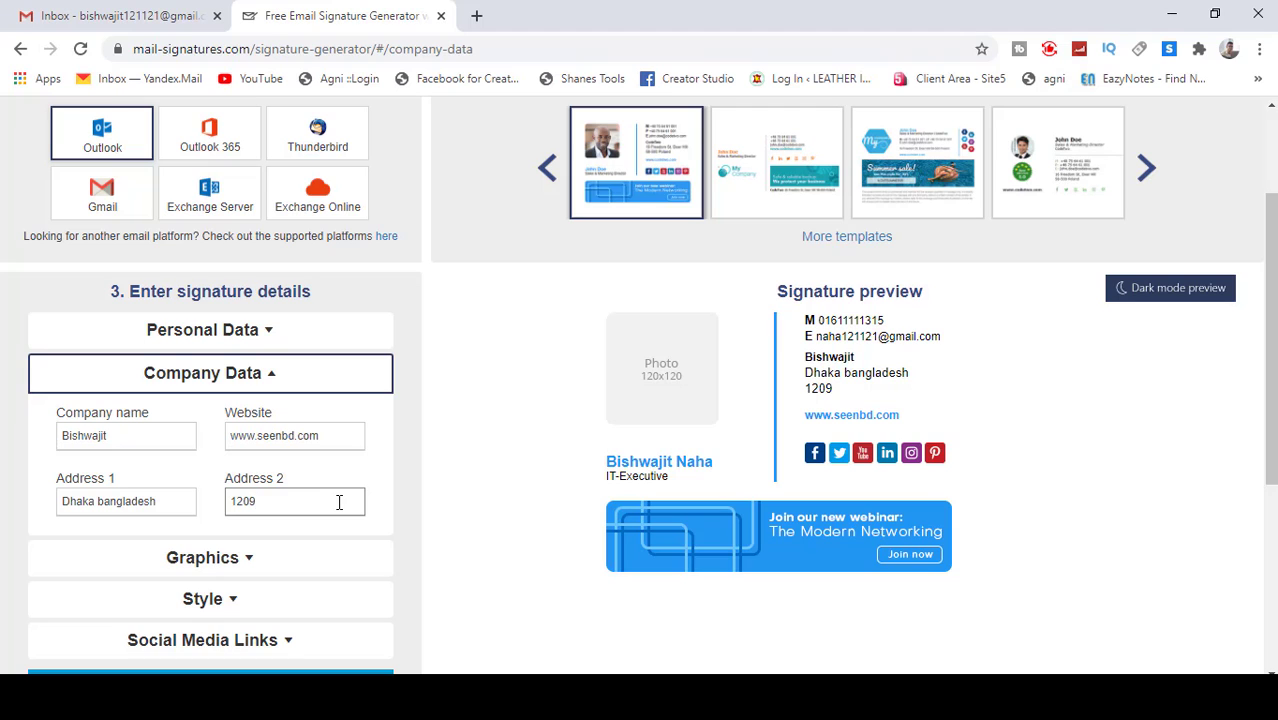
{"action": "left_click", "coordinate": [463, 490]}
Step: Expand the Graphics section to its empty Photo URL field, then open a new browser tab
{"action": "left_click", "coordinate": [233, 561]}
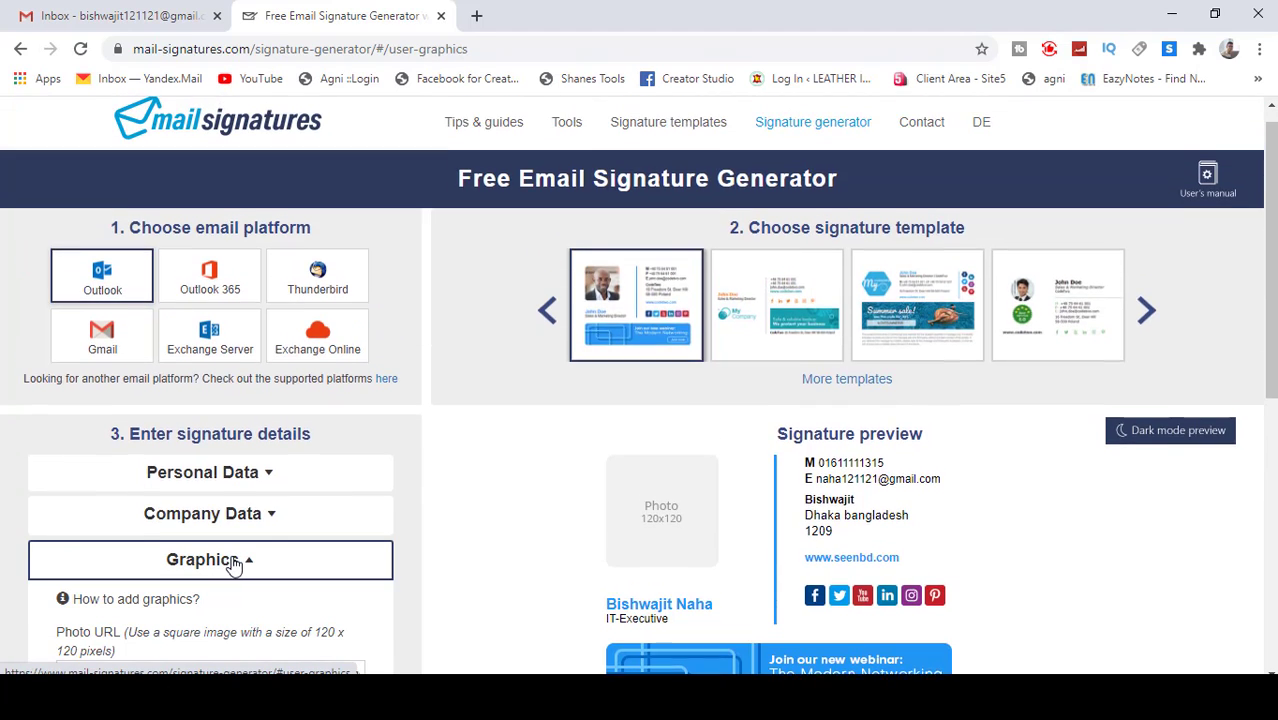
{"action": "scroll", "coordinate": [290, 539], "scroll_direction": "down", "scroll_amount": 1}
{"action": "left_click", "coordinate": [626, 442]}
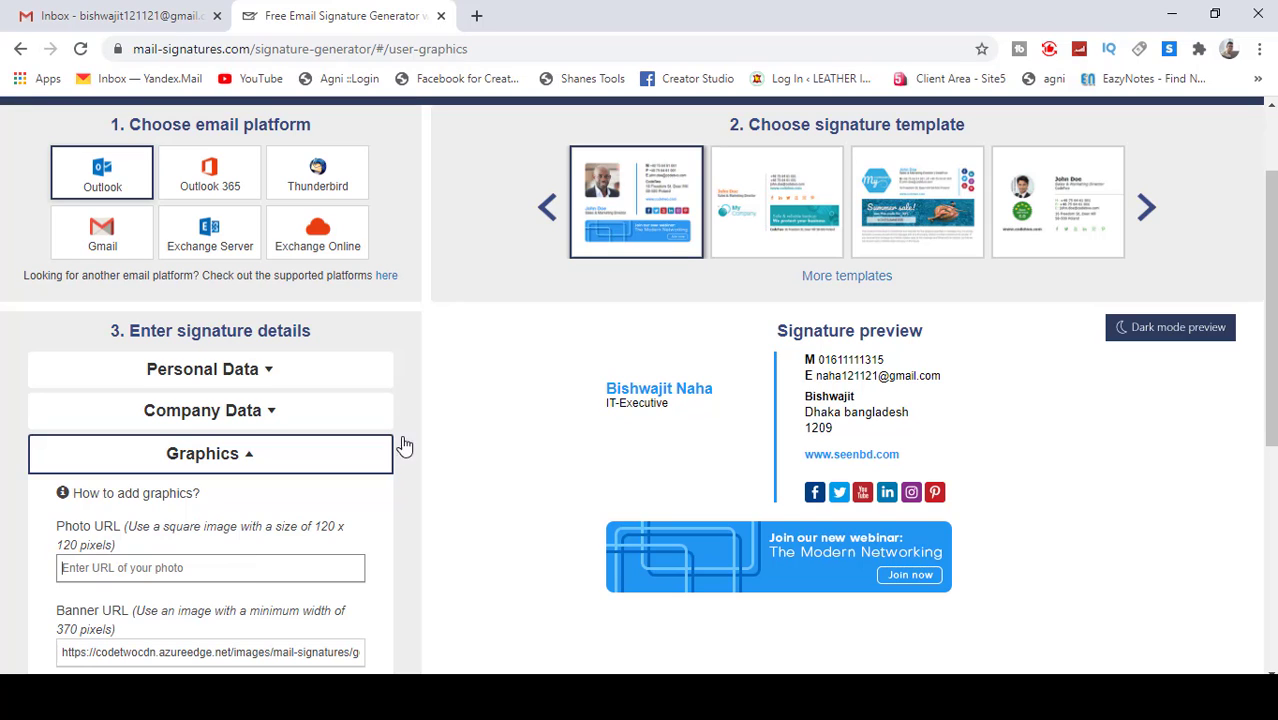
{"action": "left_click", "coordinate": [477, 16]}
Step: Load the prnt.sc Lightshot site in the new tab
{"action": "left_click", "coordinate": [460, 48]}
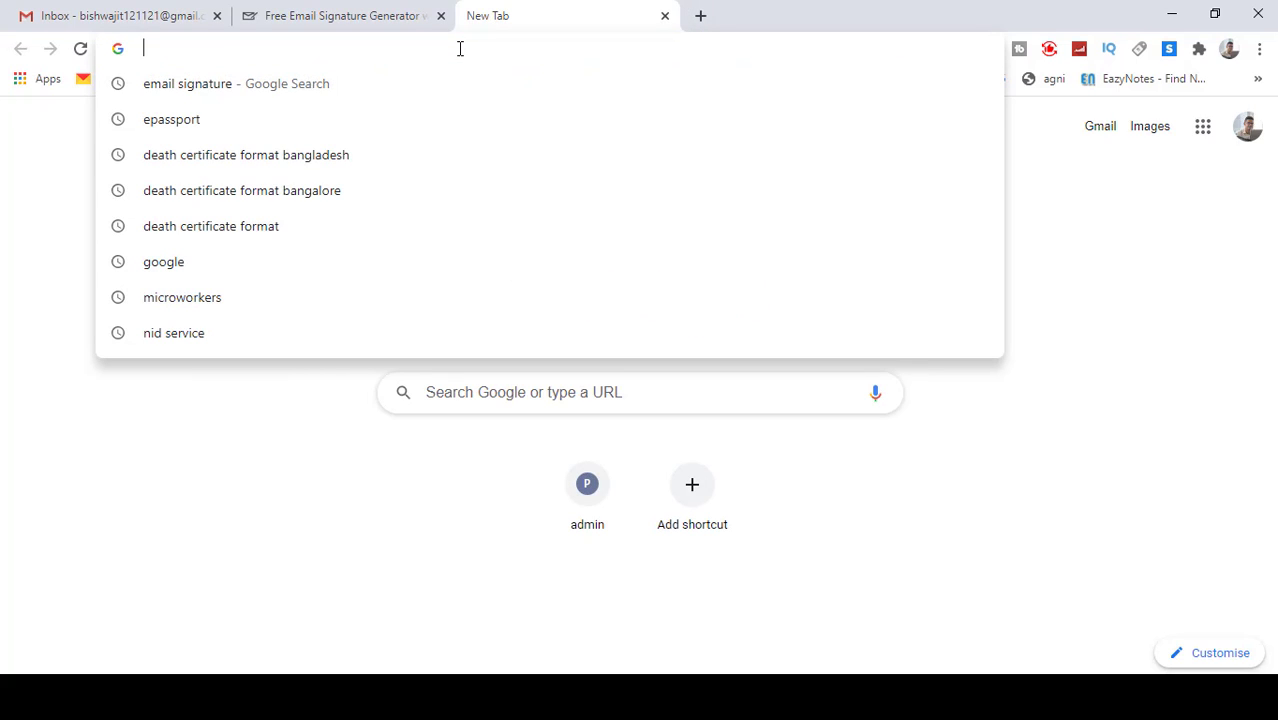
{"action": "type", "text": "prn"}
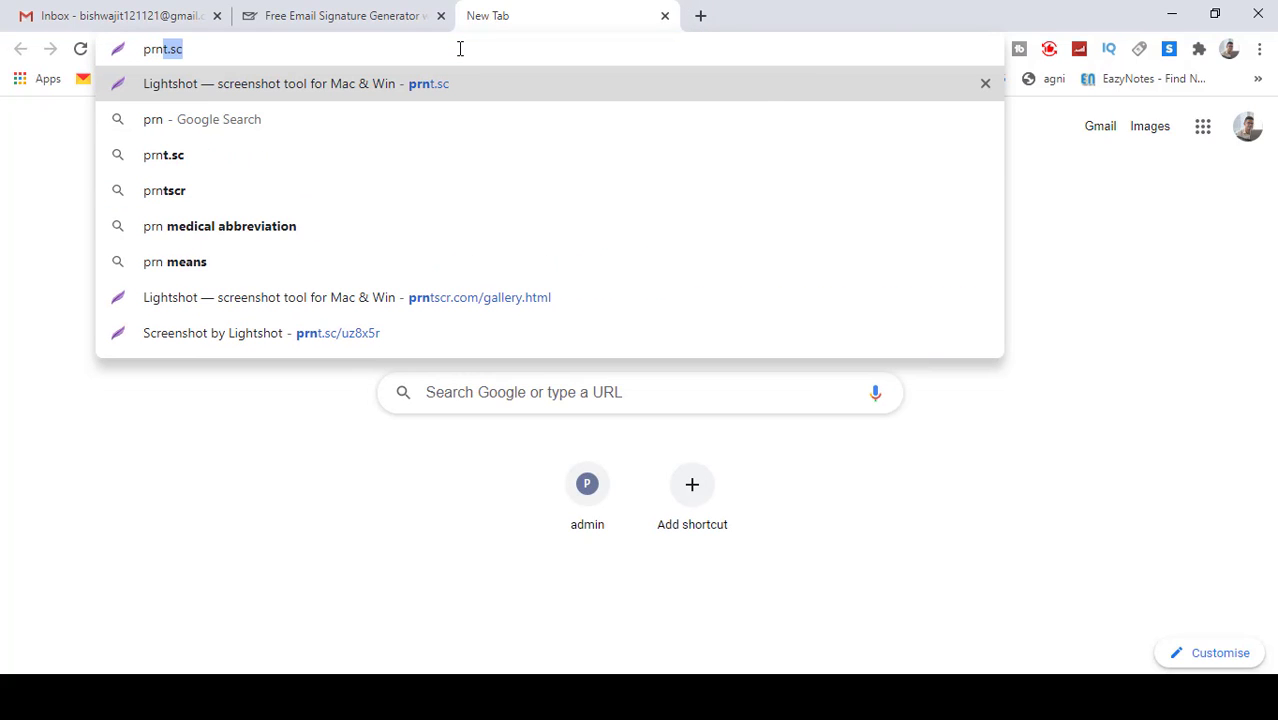
{"action": "type", "text": "t.s"}
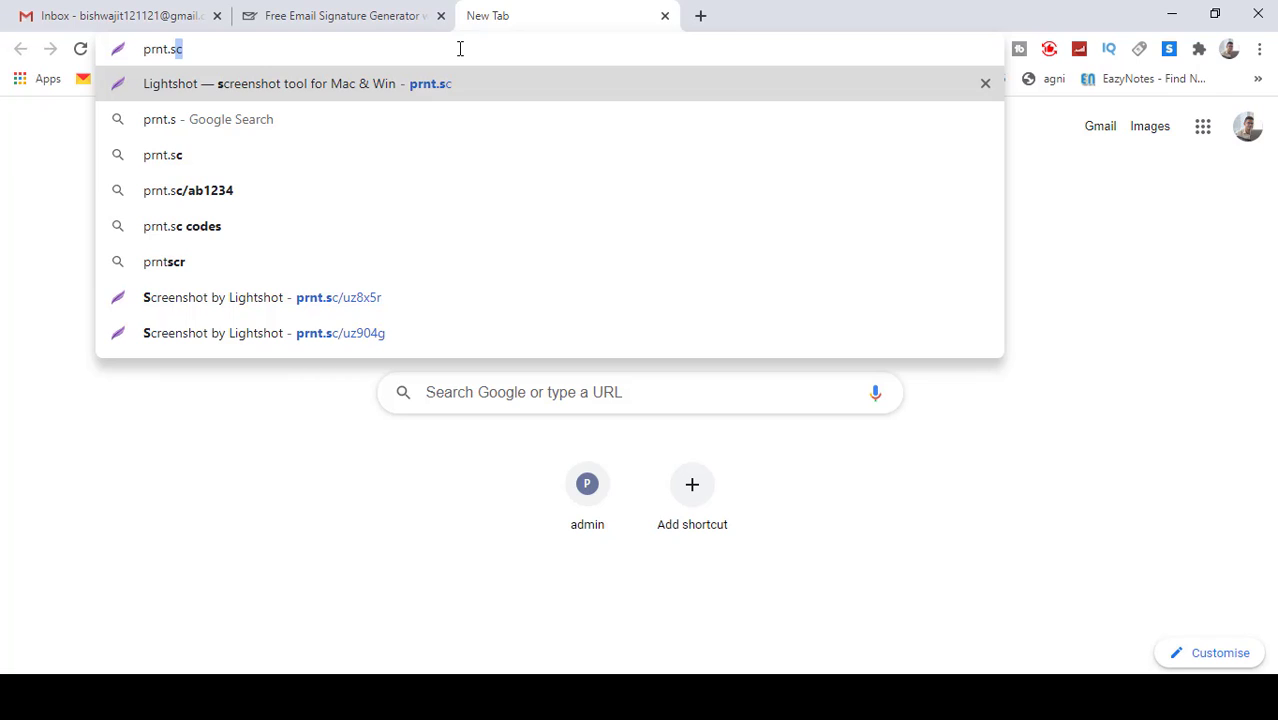
{"action": "type", "text": "w"}
{"action": "key", "text": "BackSpace"}
{"action": "type", "text": "c"}
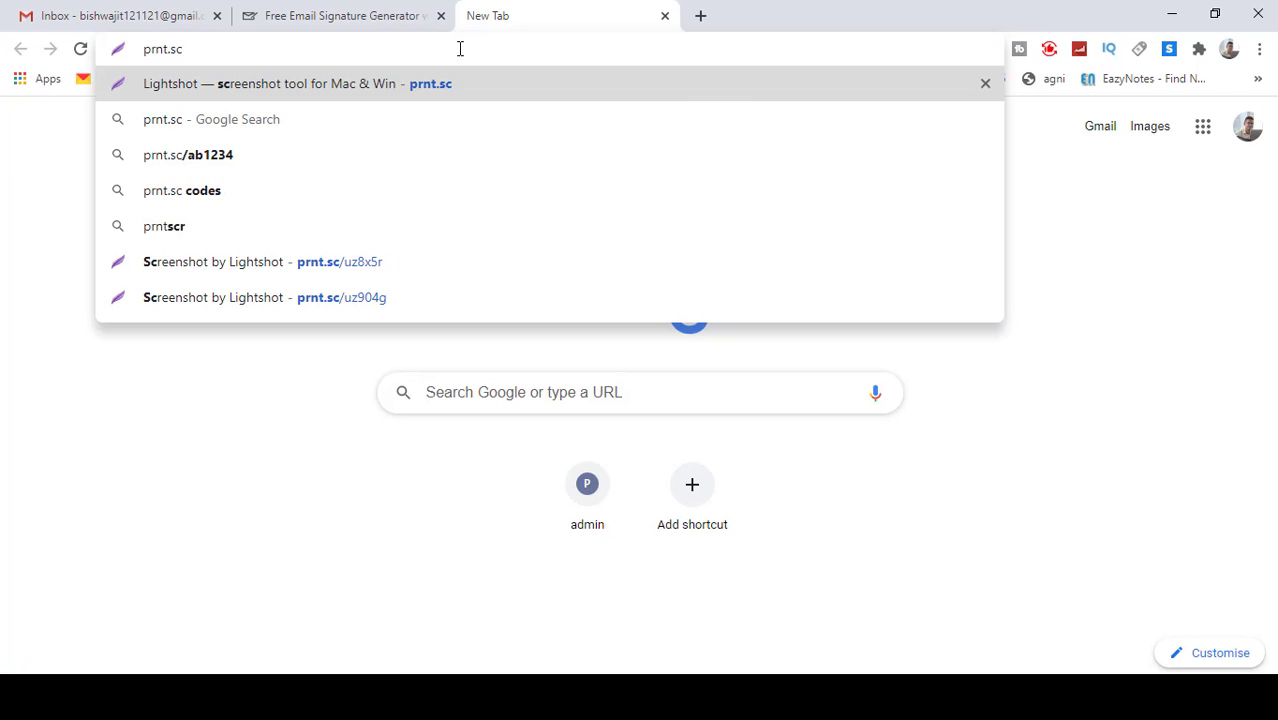
{"action": "key", "text": "Return"}
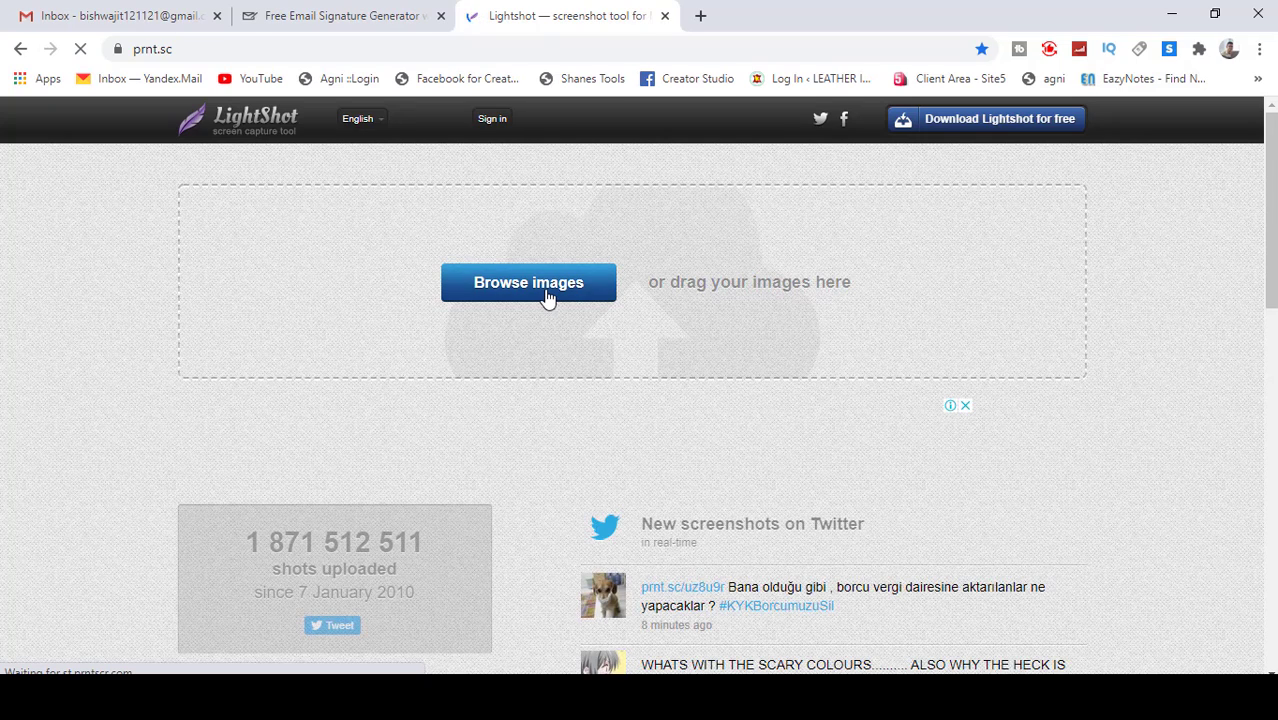
Step: Upload the 'see' logo image from the microwork folder and open its prnt.sc/uz92bu link
{"action": "left_click", "coordinate": [550, 288]}
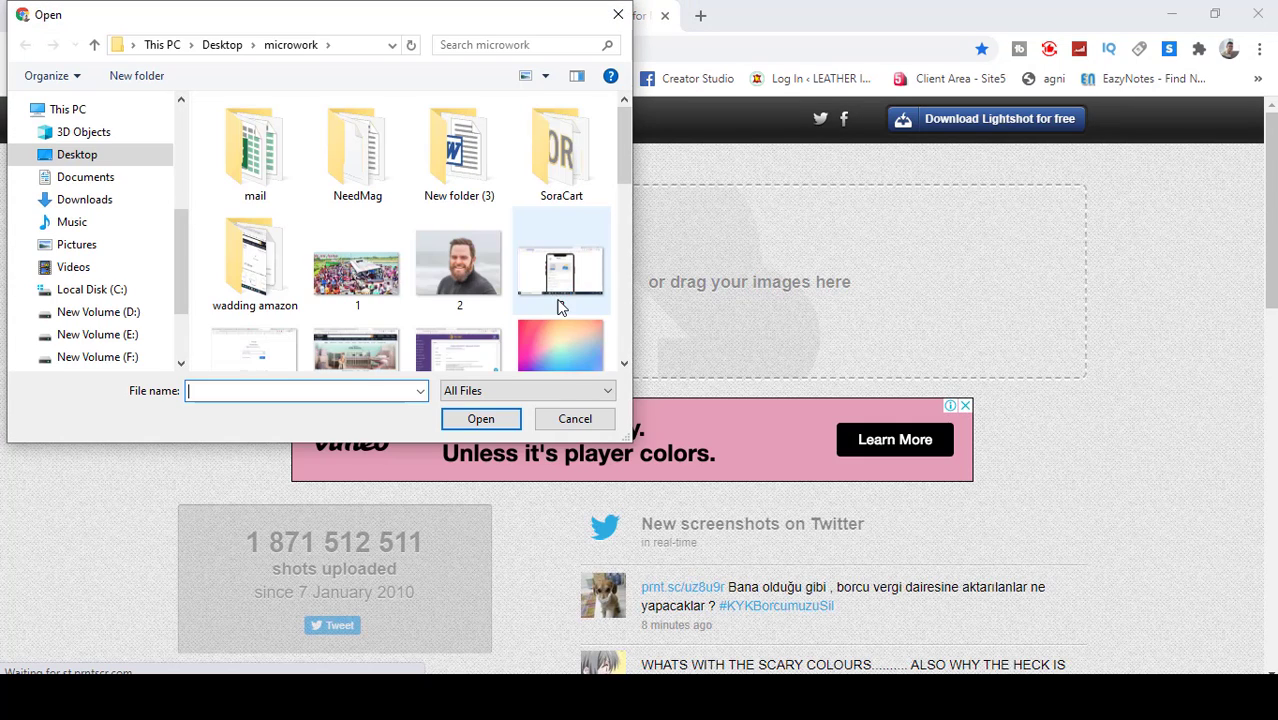
{"action": "left_click_drag", "start_coordinate": [621, 172], "coordinate": [624, 338]}
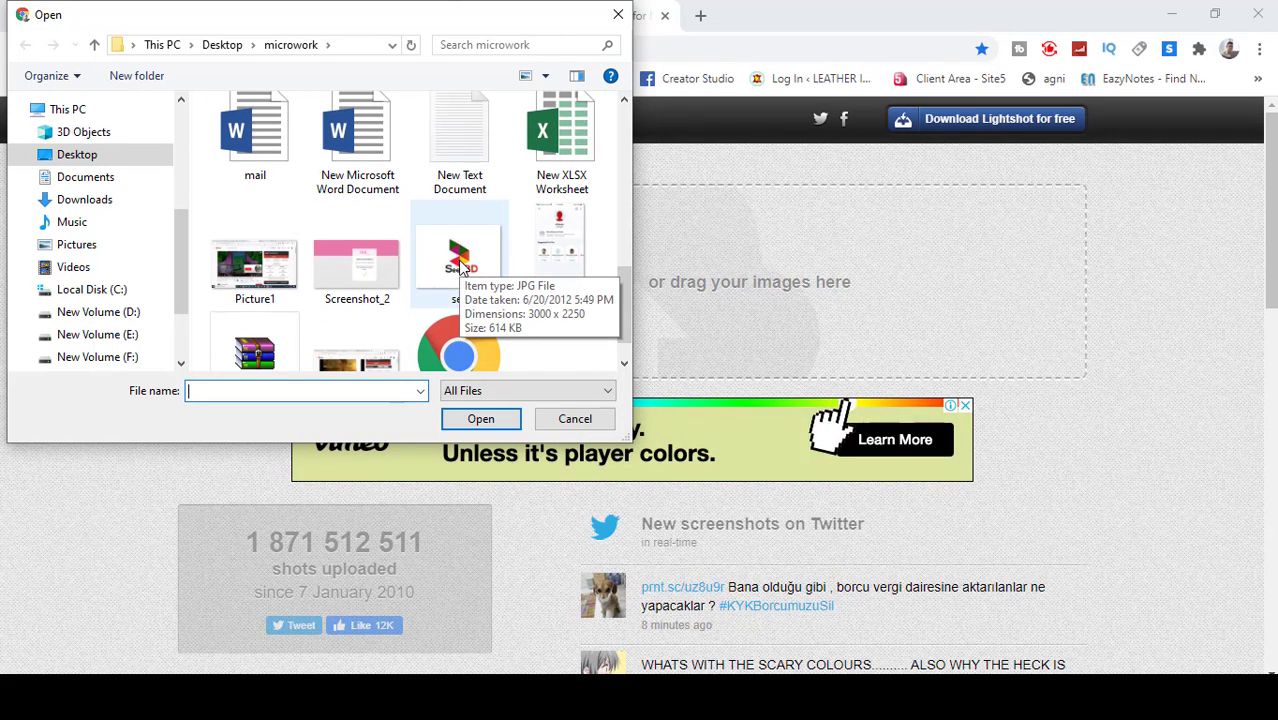
{"action": "left_click", "coordinate": [460, 268]}
{"action": "left_click", "coordinate": [479, 419]}
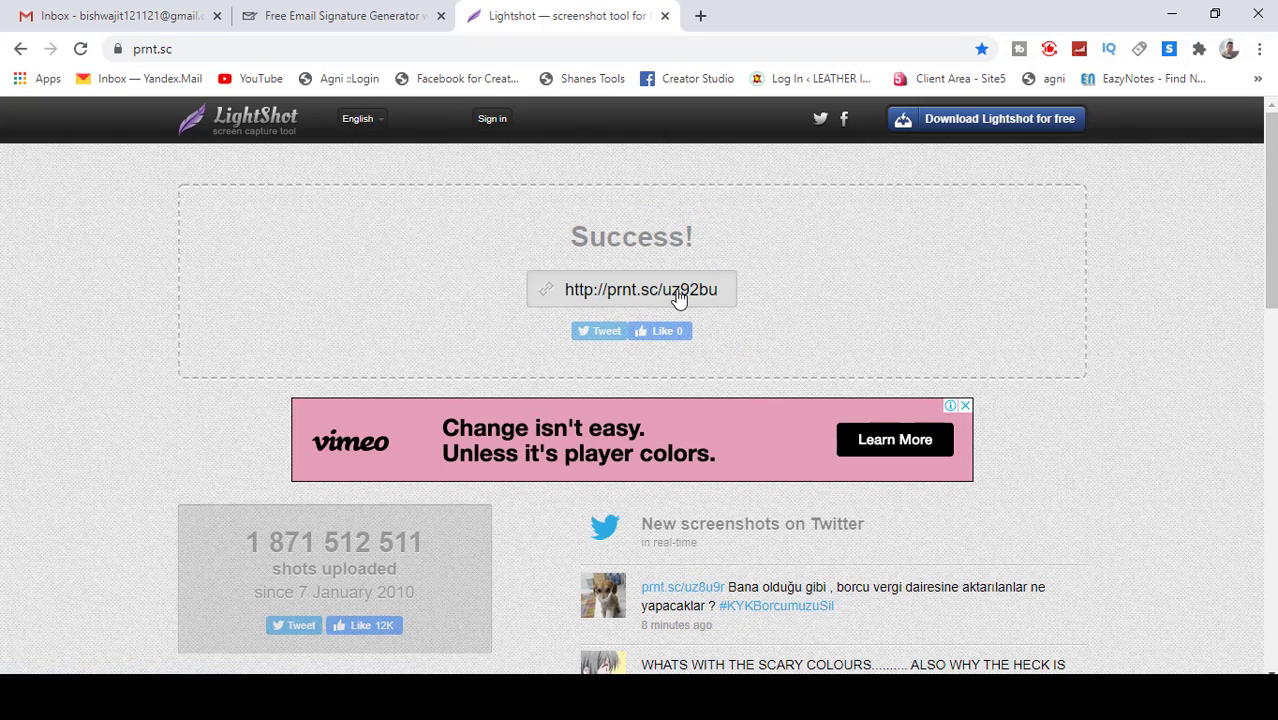
{"action": "left_click", "coordinate": [676, 295]}
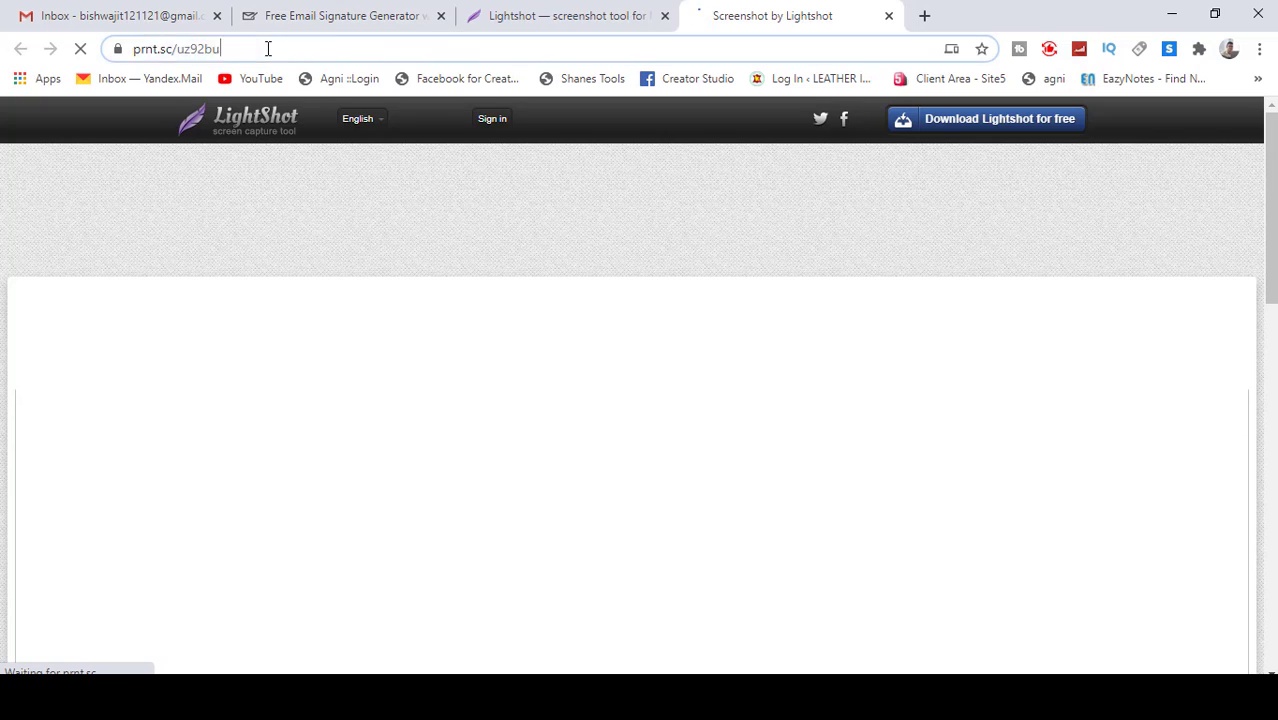
Step: Copy the image address of the SeenBD logo on the prnt.sc/uz92bu page
{"action": "scroll", "coordinate": [718, 440], "scroll_direction": "down", "scroll_amount": 9}
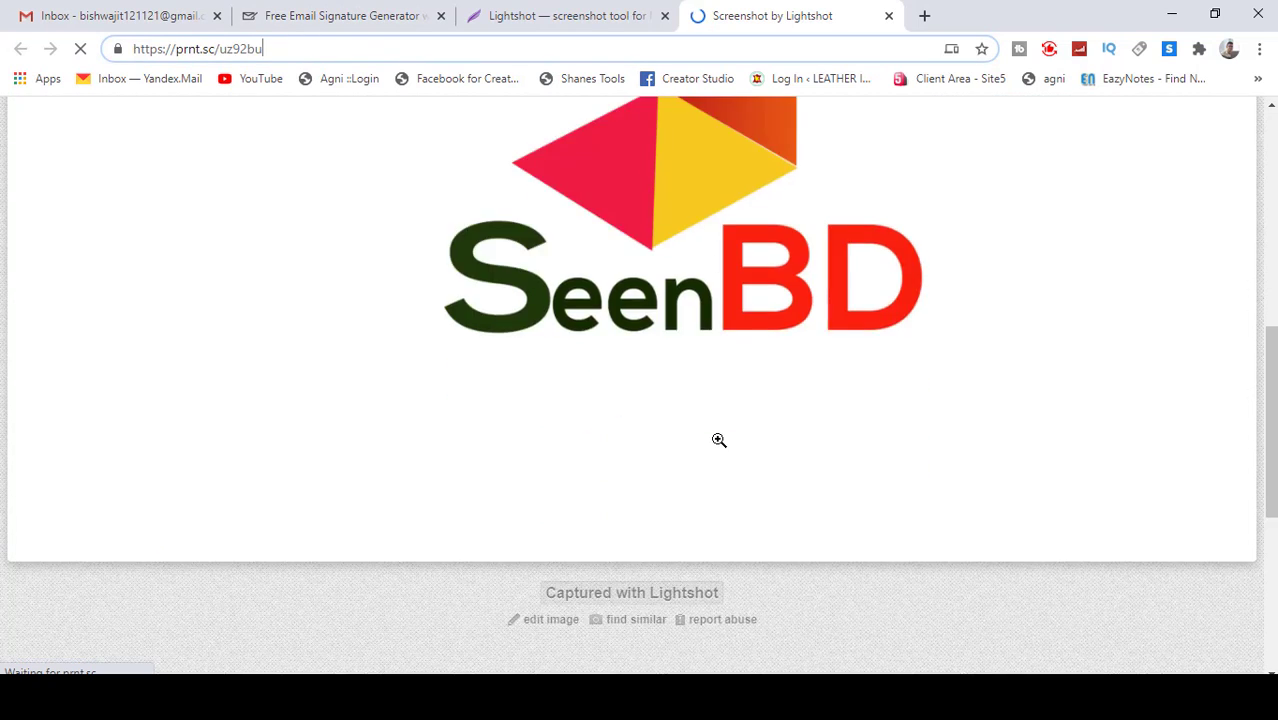
{"action": "scroll", "coordinate": [718, 440], "scroll_direction": "up", "scroll_amount": 6}
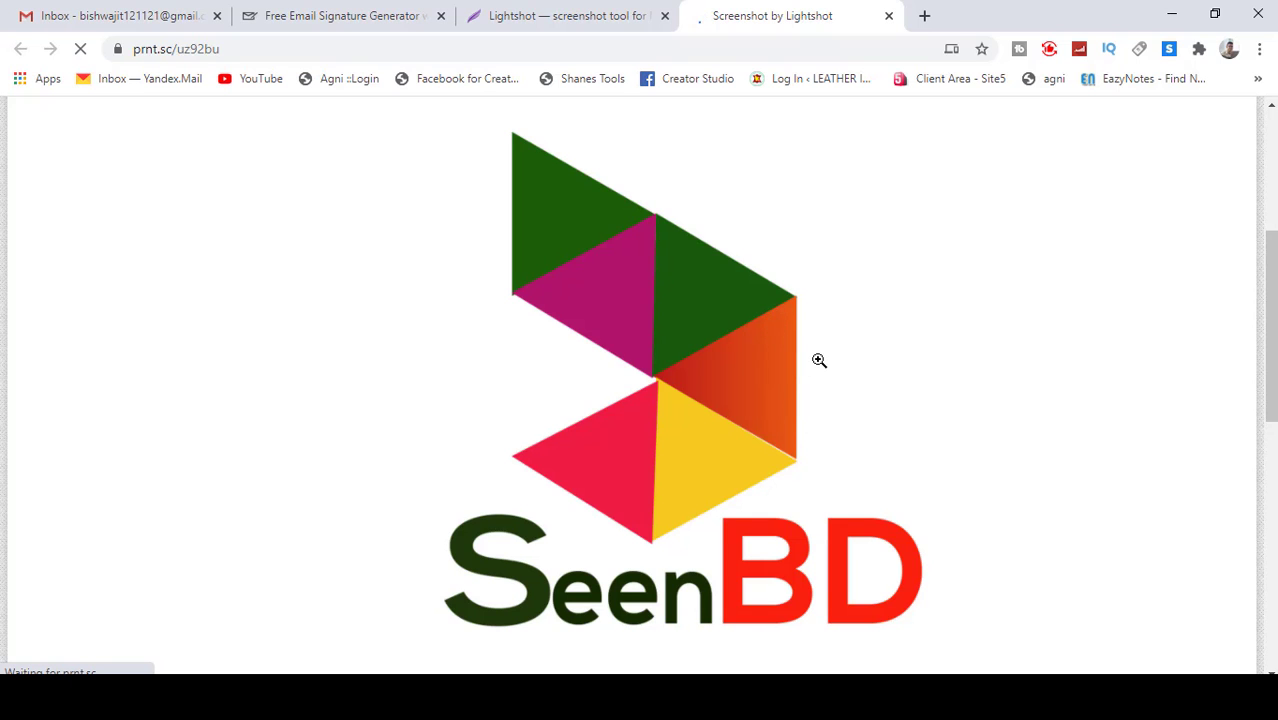
{"action": "scroll", "coordinate": [819, 360], "scroll_direction": "down", "scroll_amount": 6}
{"action": "scroll", "coordinate": [819, 360], "scroll_direction": "up", "scroll_amount": 3}
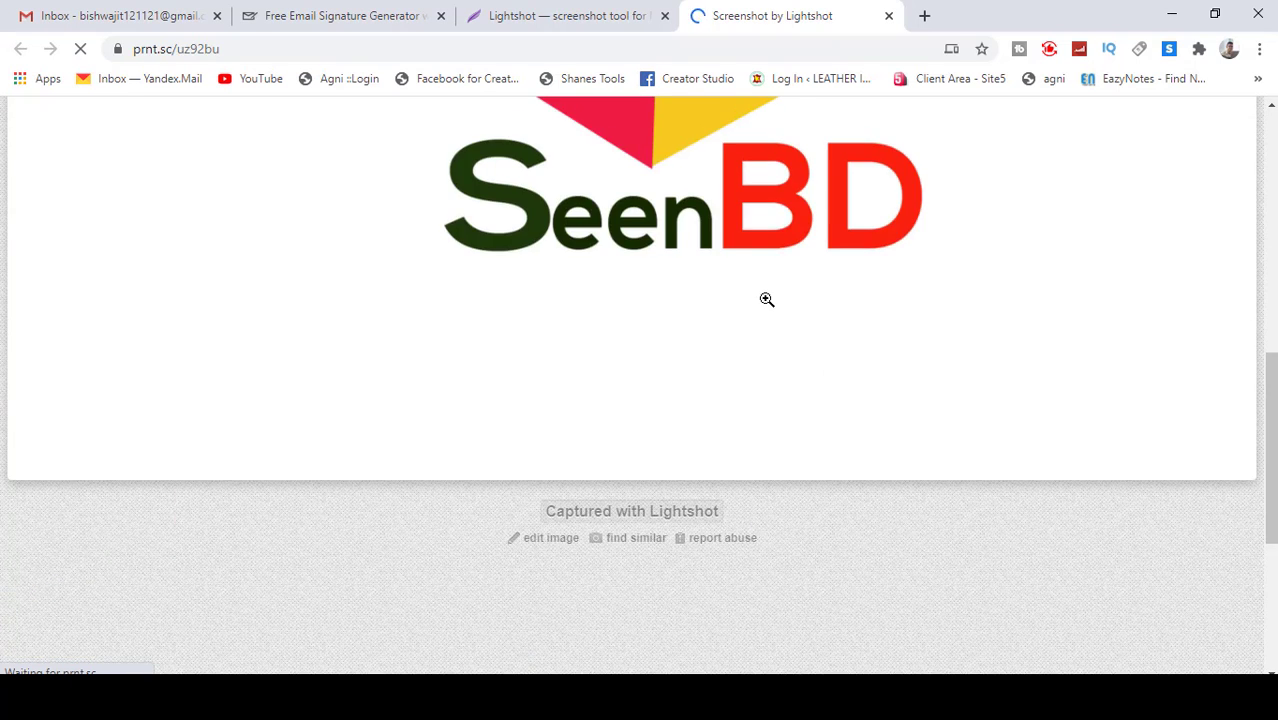
{"action": "right_click", "coordinate": [690, 212]}
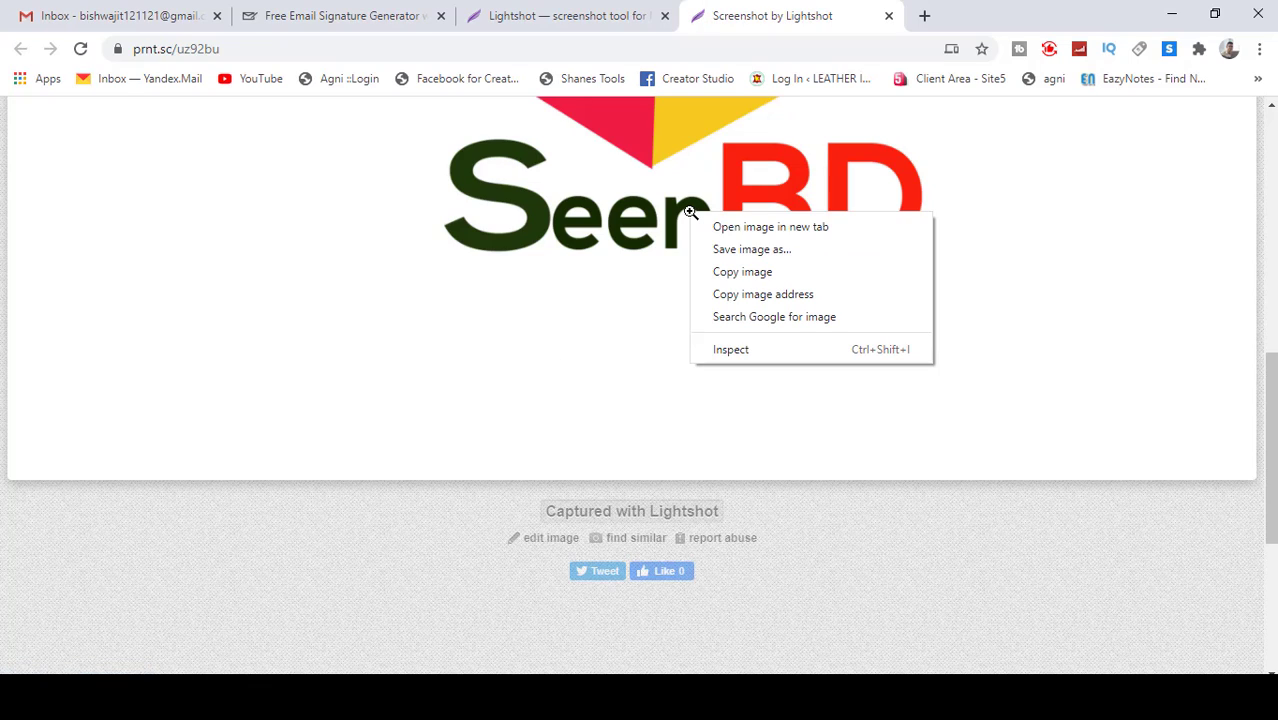
{"action": "left_click", "coordinate": [754, 302]}
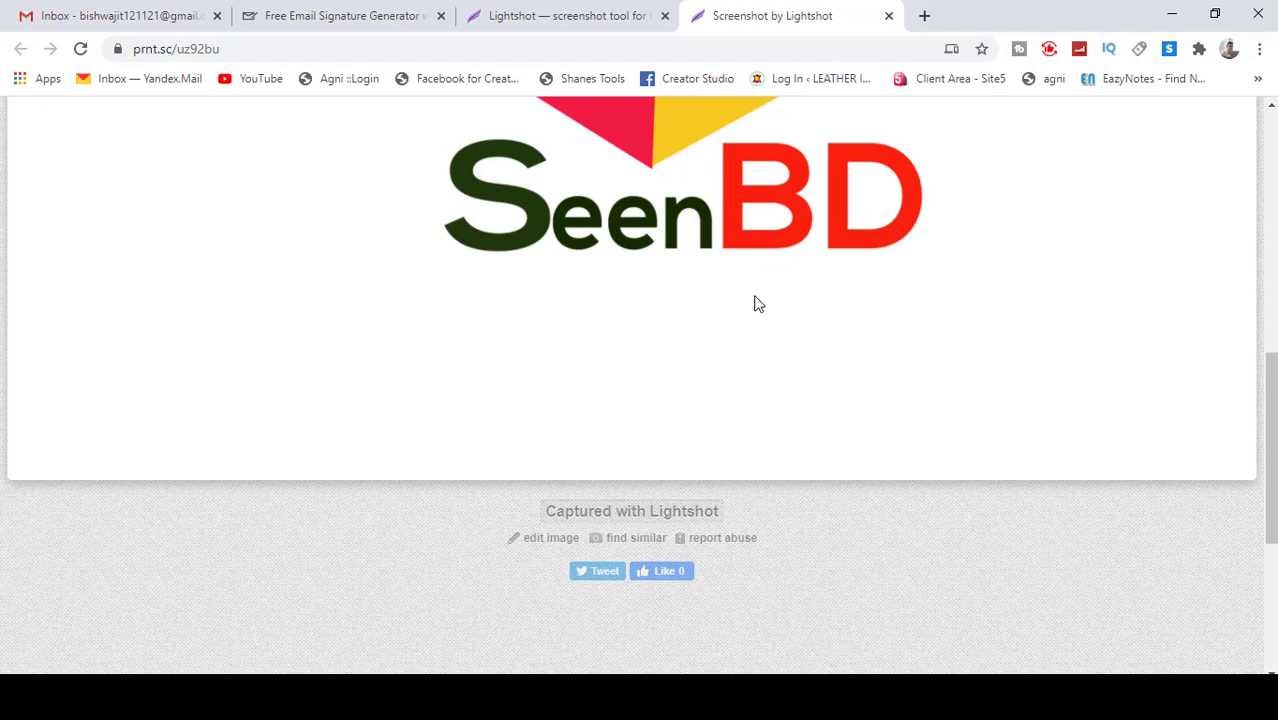
Step: Paste the copied SeenBD logo address into the Photo URL field so the logo shows in the preview
{"action": "left_click", "coordinate": [300, 16]}
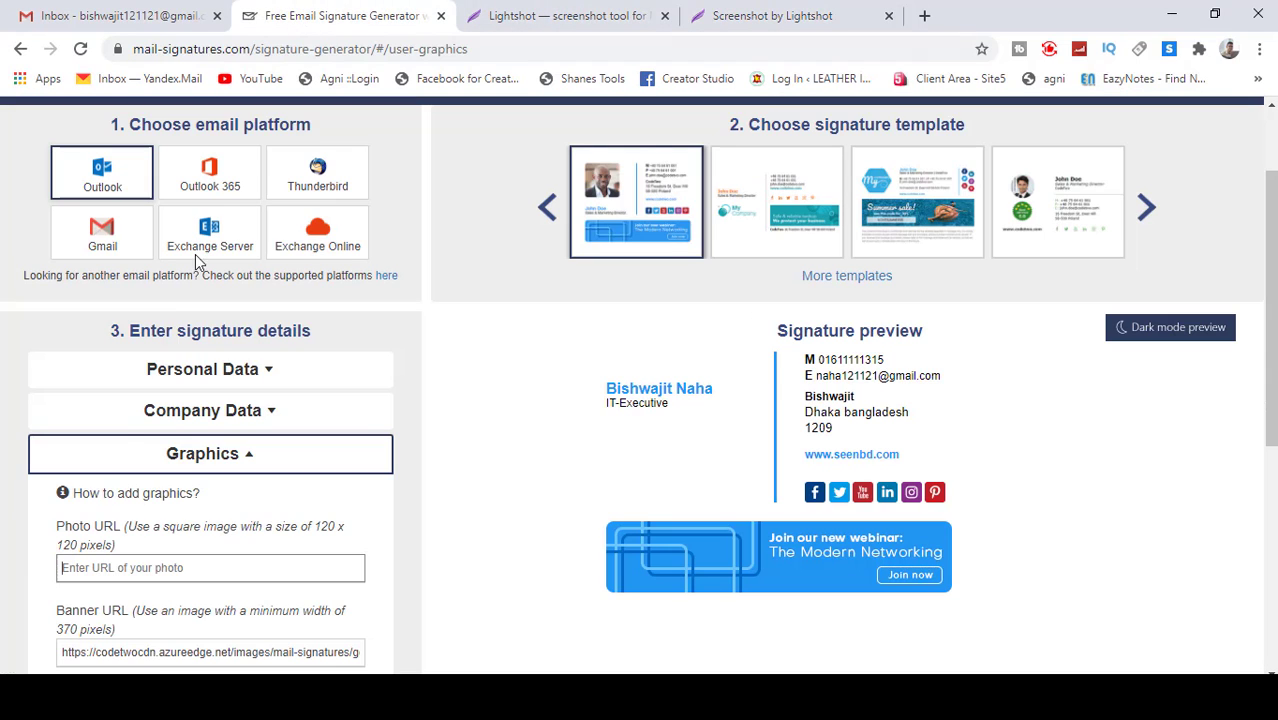
{"action": "left_click", "coordinate": [177, 569]}
{"action": "key", "text": "ctrl+v"}
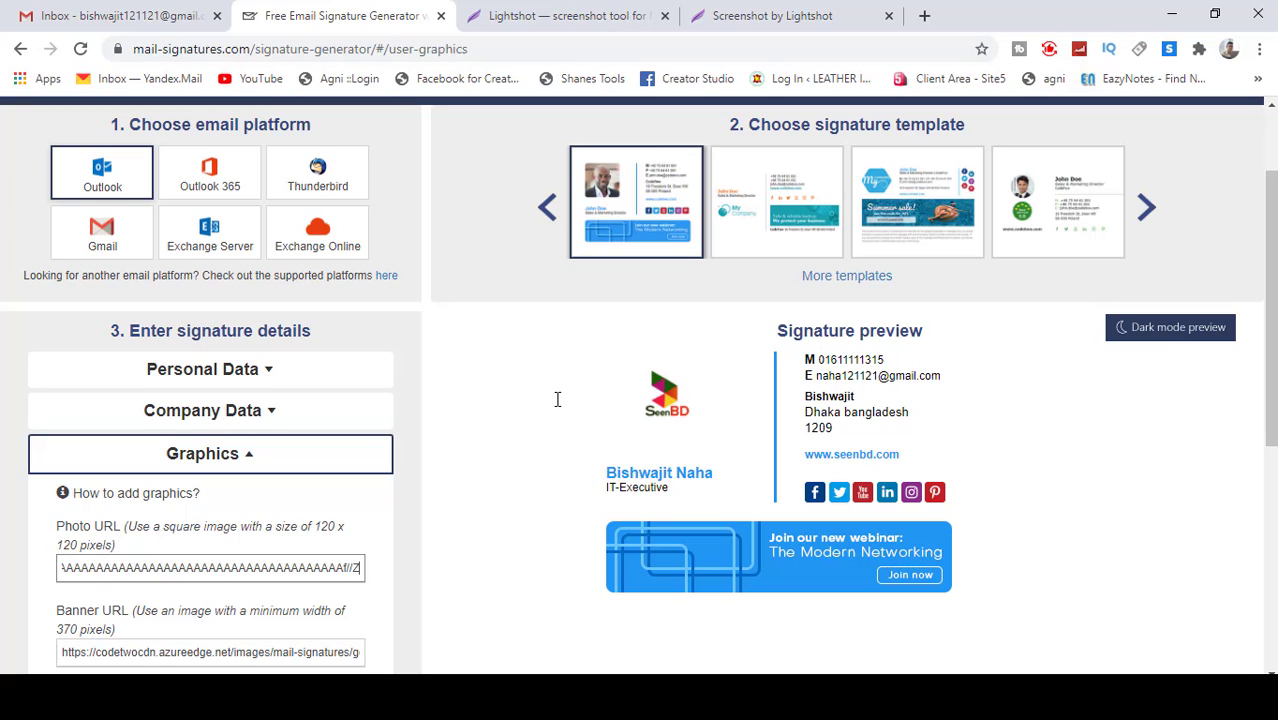
{"action": "scroll", "coordinate": [430, 430], "scroll_direction": "up", "scroll_amount": 1}
{"action": "scroll", "coordinate": [437, 428], "scroll_direction": "down", "scroll_amount": 3}
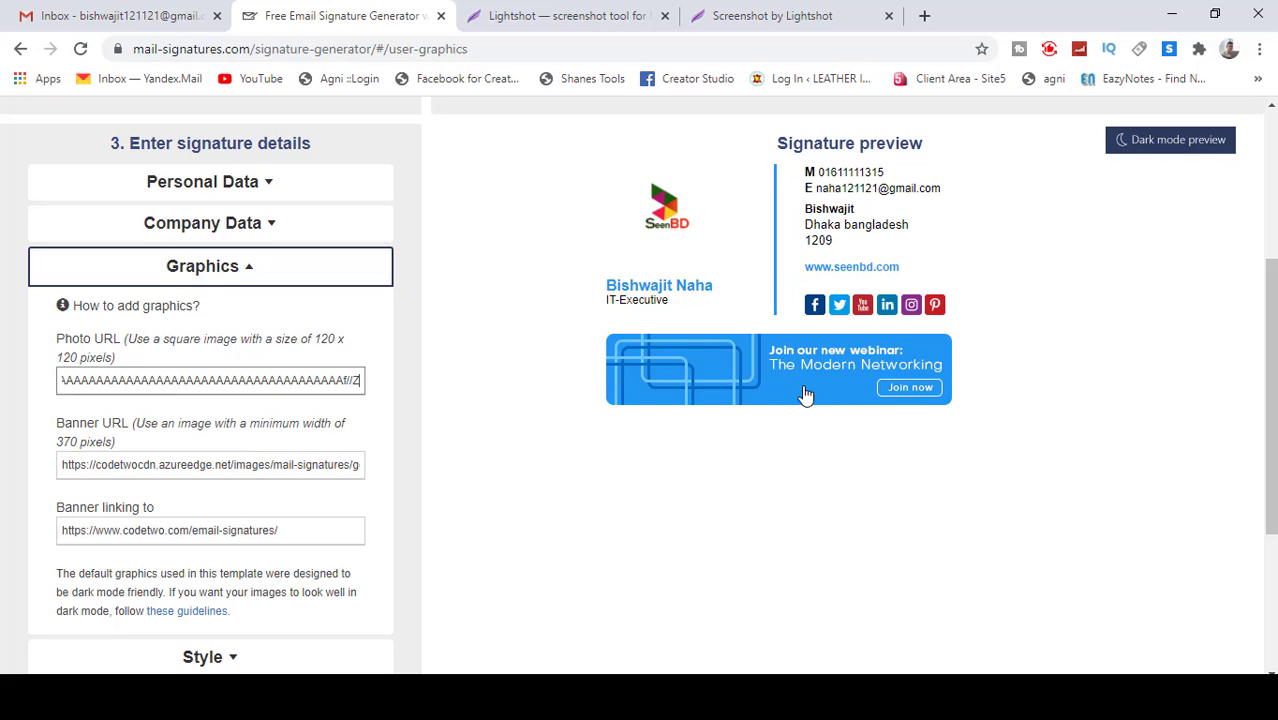
Step: Clear the Banner URL field so the webinar banner disappears from the preview
{"action": "triple_click", "coordinate": [313, 469]}
{"action": "key", "text": "BackSpace"}
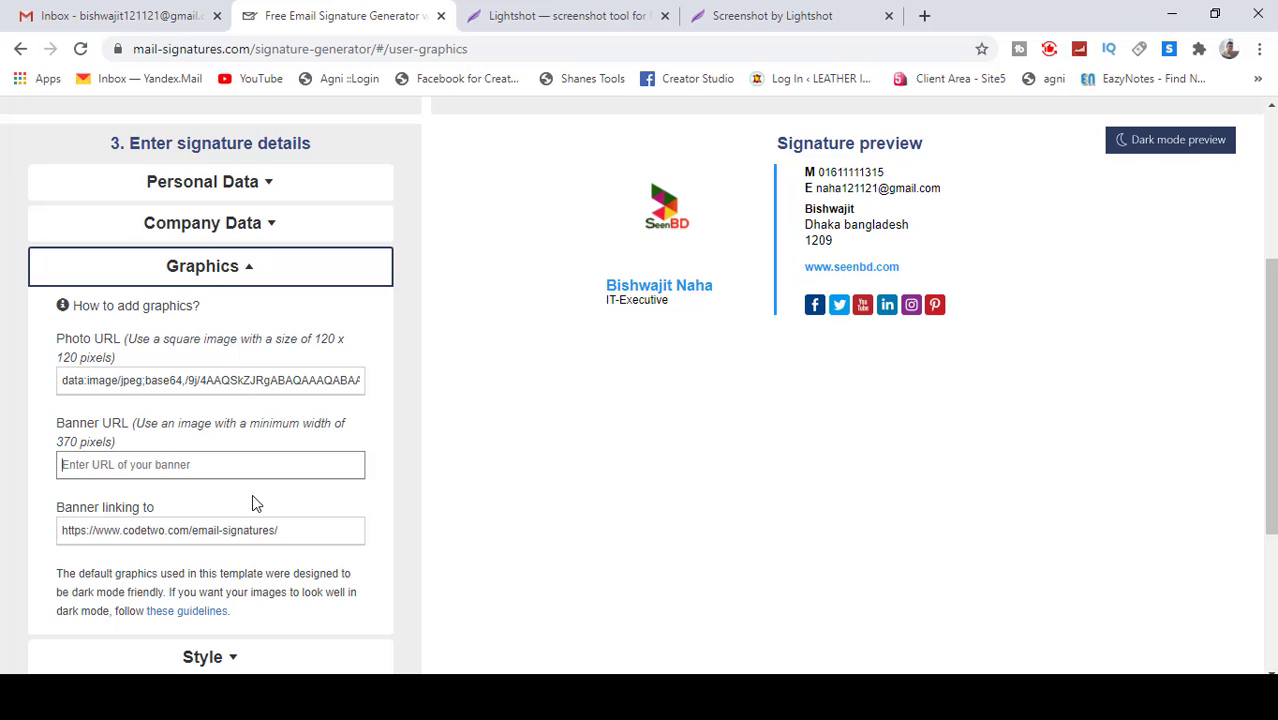
{"action": "scroll", "coordinate": [252, 500], "scroll_direction": "down", "scroll_amount": 3}
{"action": "scroll", "coordinate": [290, 460], "scroll_direction": "up", "scroll_amount": 4}
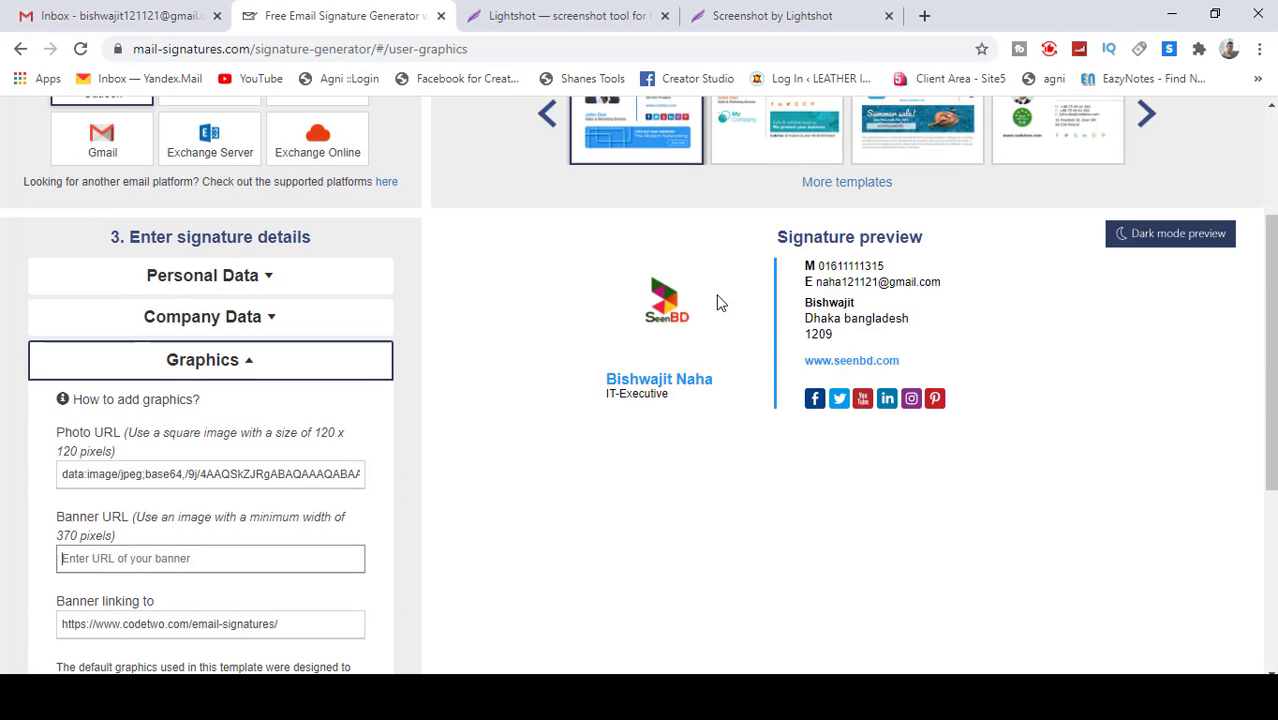
{"action": "scroll", "coordinate": [460, 435], "scroll_direction": "down", "scroll_amount": 3}
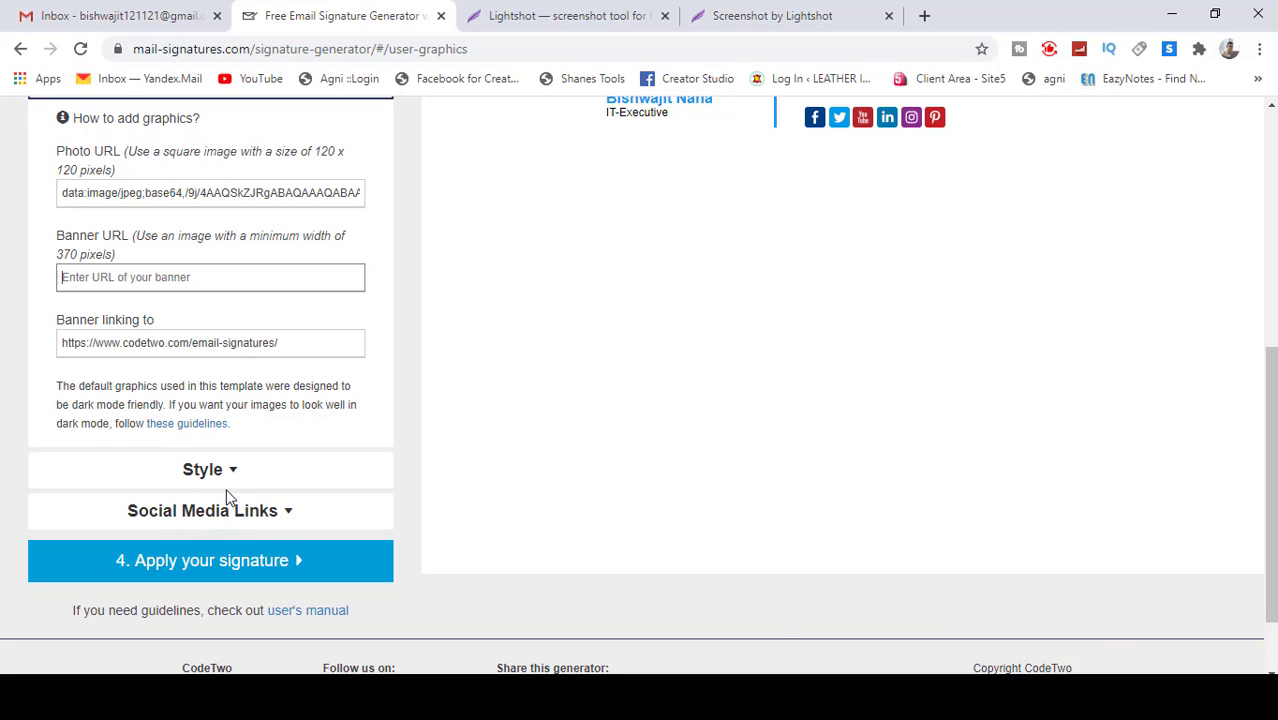
{"action": "scroll", "coordinate": [294, 422], "scroll_direction": "up", "scroll_amount": 4}
{"action": "scroll", "coordinate": [294, 422], "scroll_direction": "down", "scroll_amount": 5}
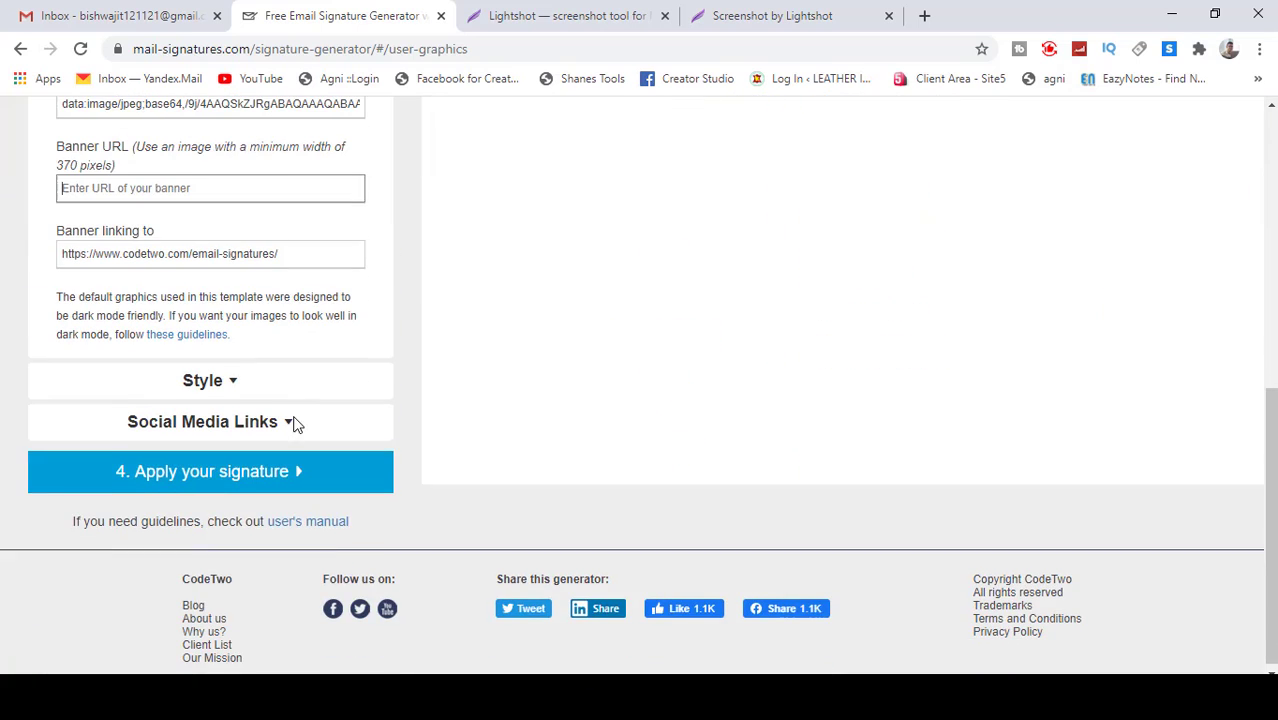
Step: Expand the Style section and set the signature's font style to Tahoma
{"action": "left_click", "coordinate": [220, 376]}
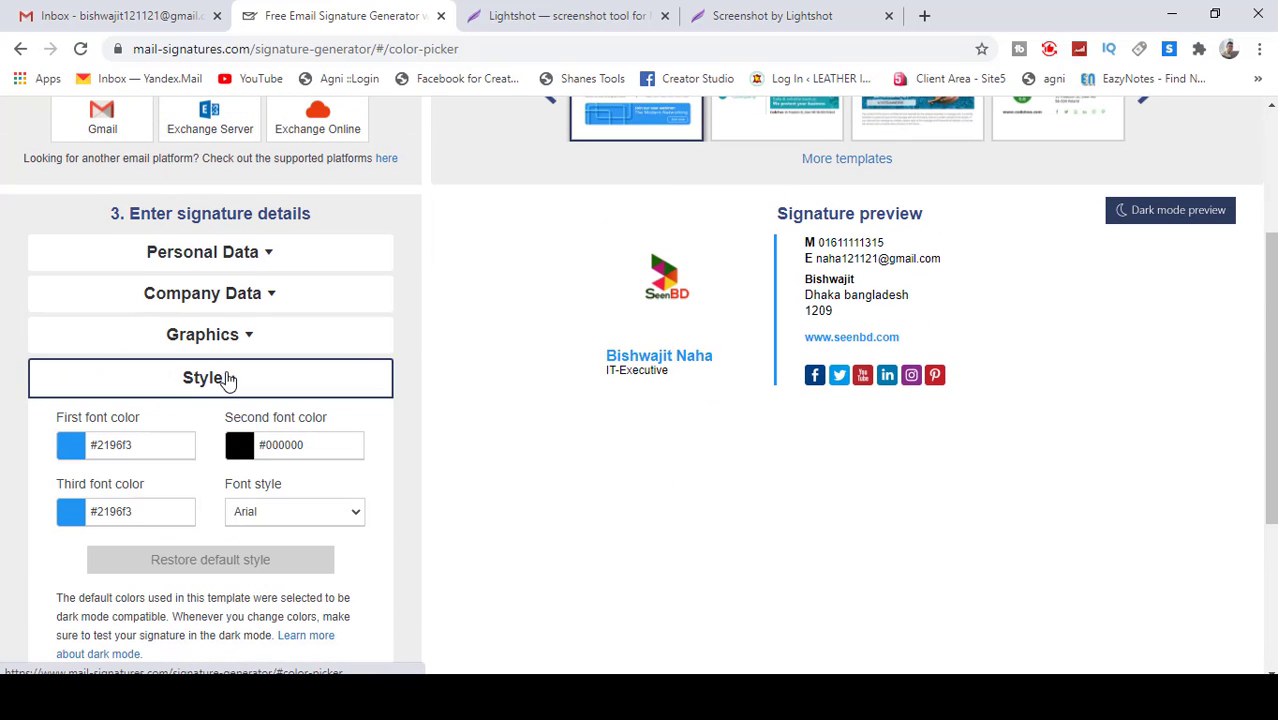
{"action": "left_click_drag", "start_coordinate": [825, 245], "coordinate": [854, 243]}
{"action": "left_click", "coordinate": [925, 256]}
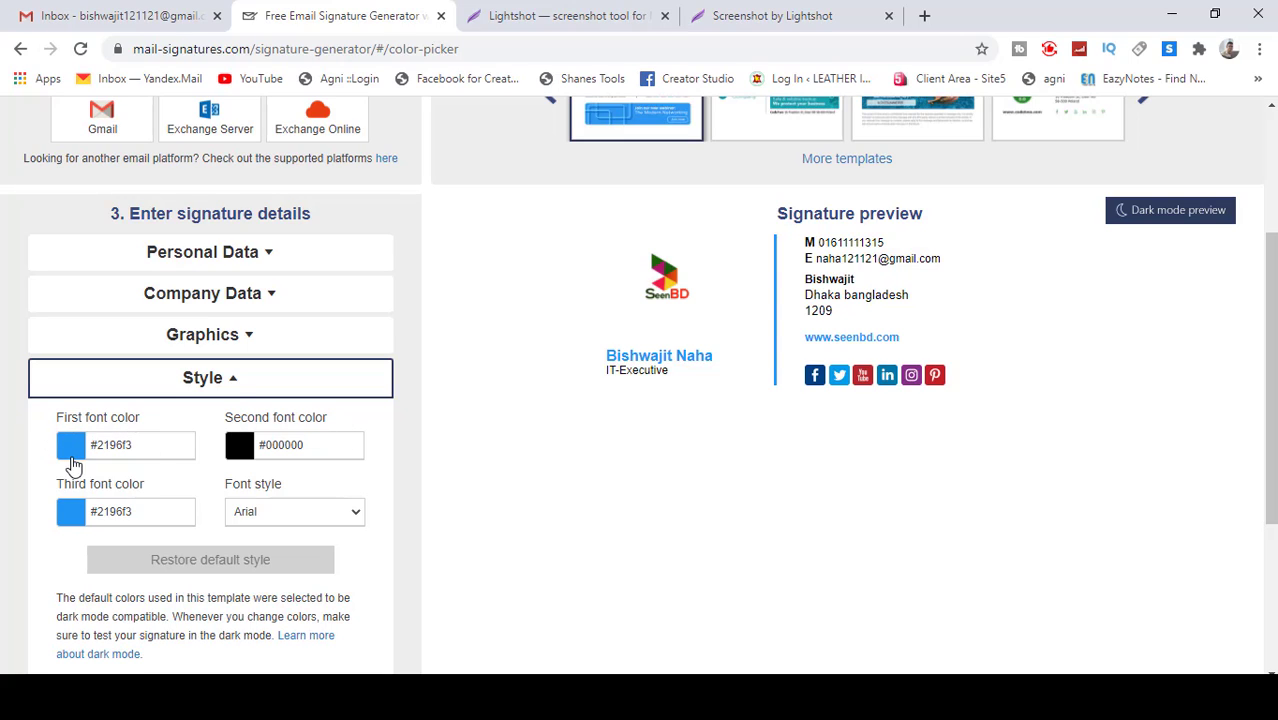
{"action": "left_click", "coordinate": [355, 516]}
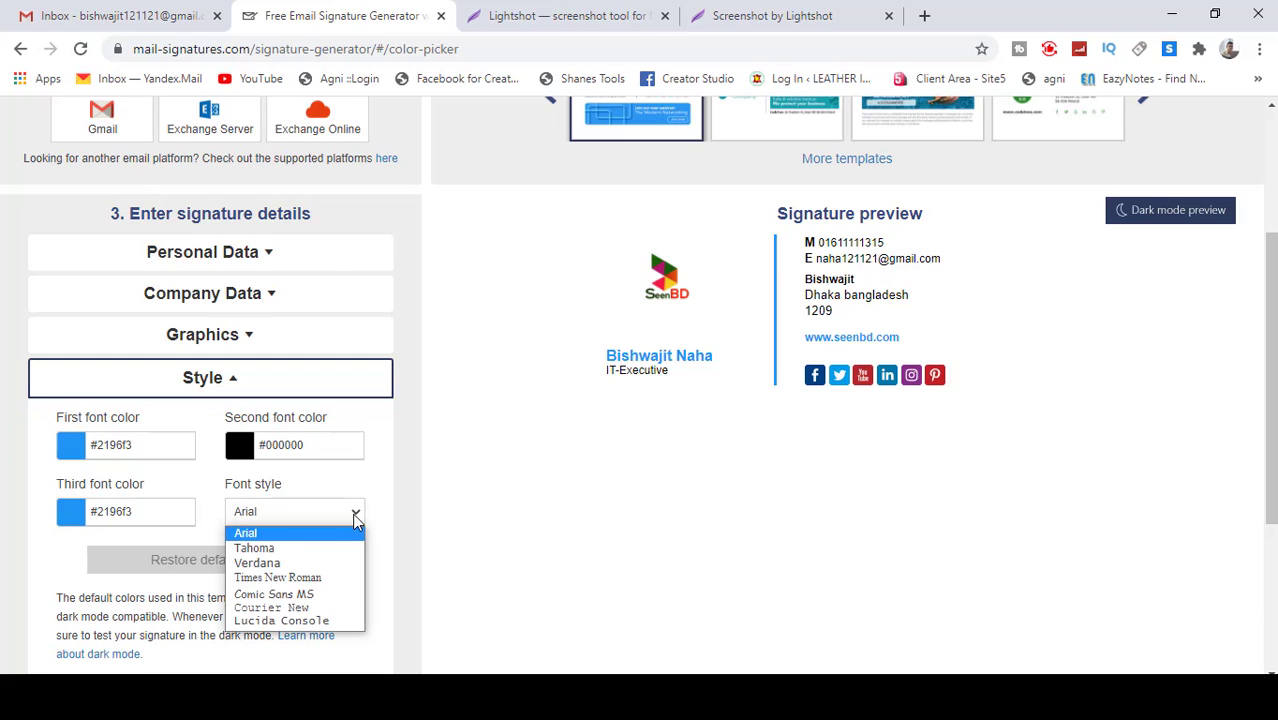
{"action": "left_click", "coordinate": [285, 549]}
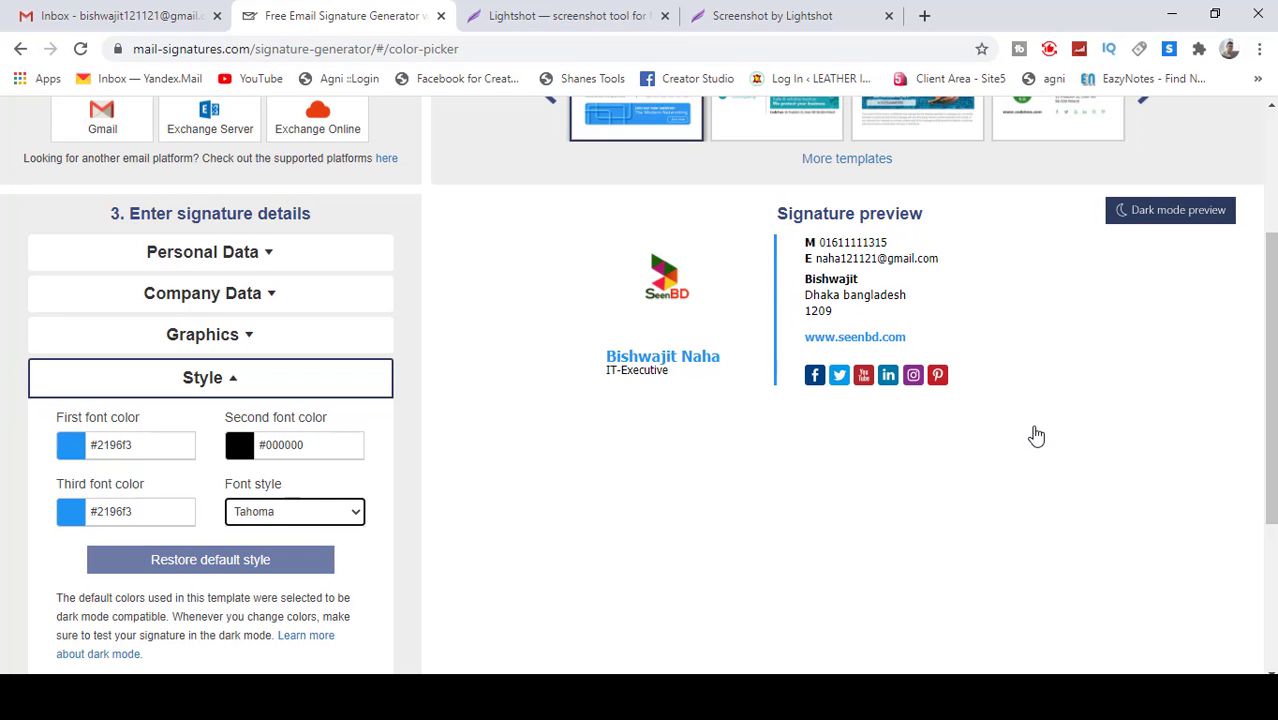
{"action": "scroll", "coordinate": [275, 551], "scroll_direction": "down", "scroll_amount": 2}
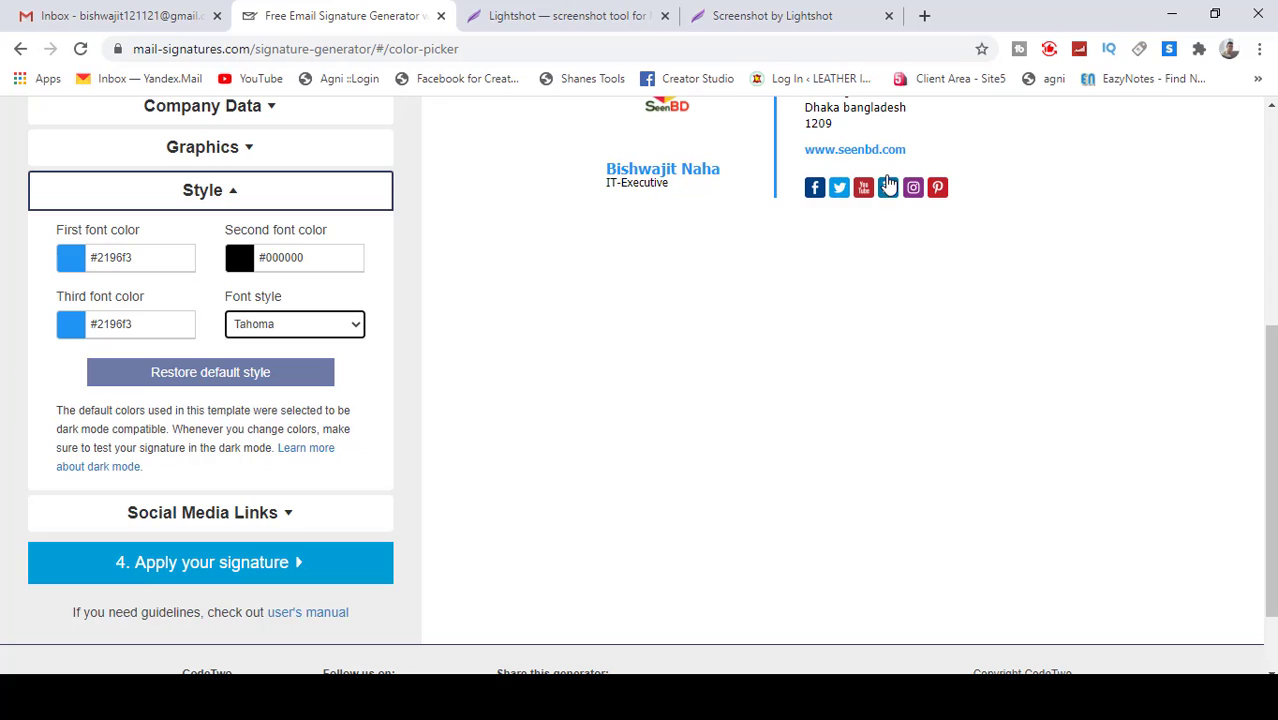
{"action": "left_click", "coordinate": [862, 216]}
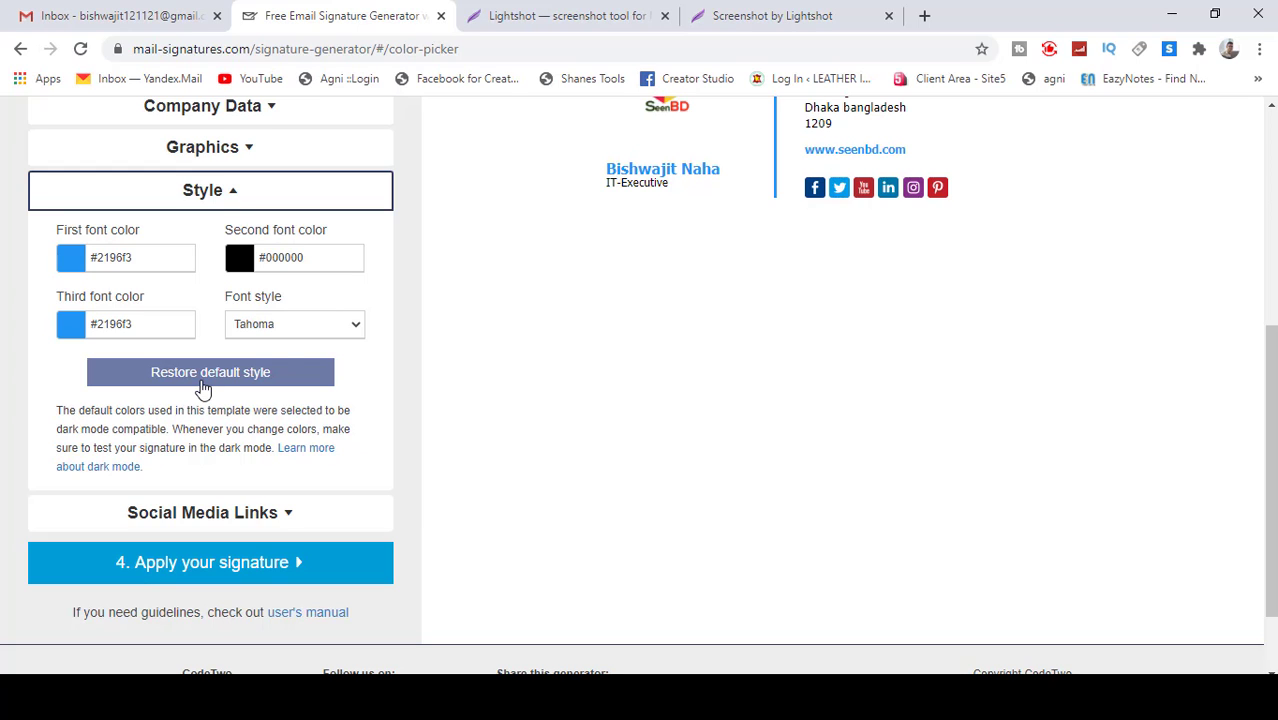
{"action": "scroll", "coordinate": [854, 277], "scroll_direction": "down", "scroll_amount": 1}
{"action": "scroll", "coordinate": [660, 340], "scroll_direction": "up", "scroll_amount": 2}
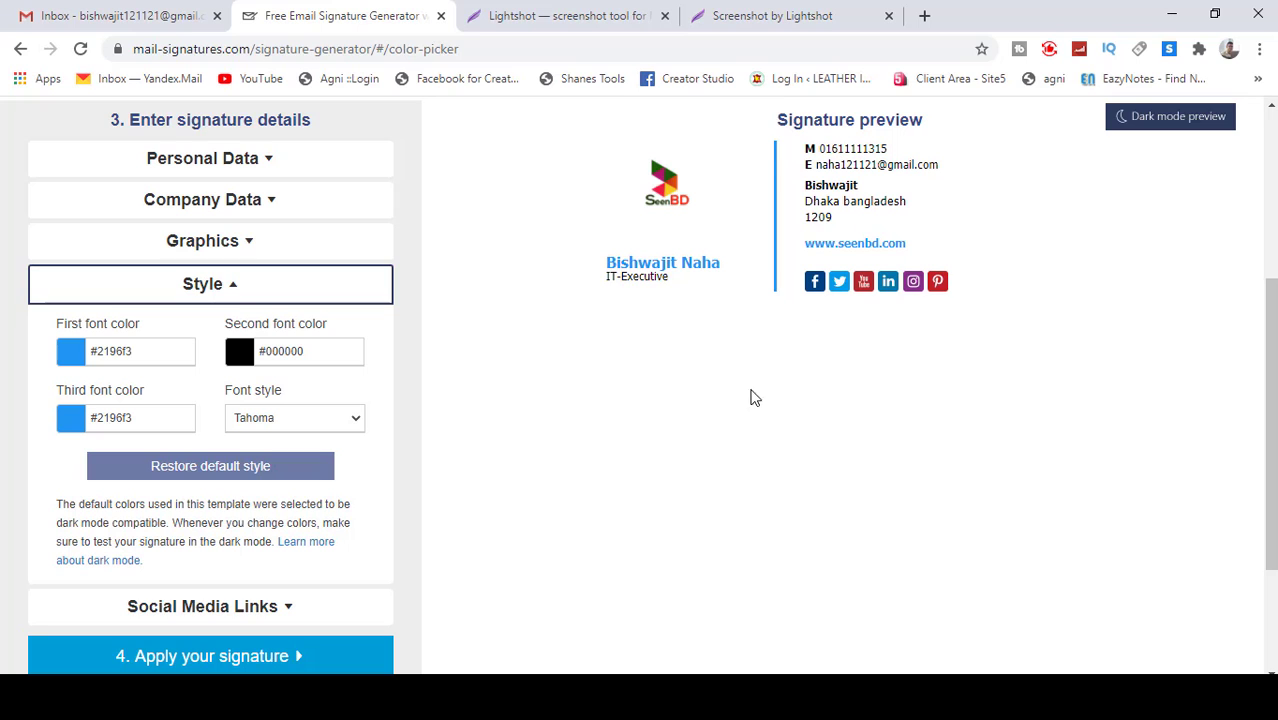
{"action": "scroll", "coordinate": [392, 512], "scroll_direction": "down", "scroll_amount": 1}
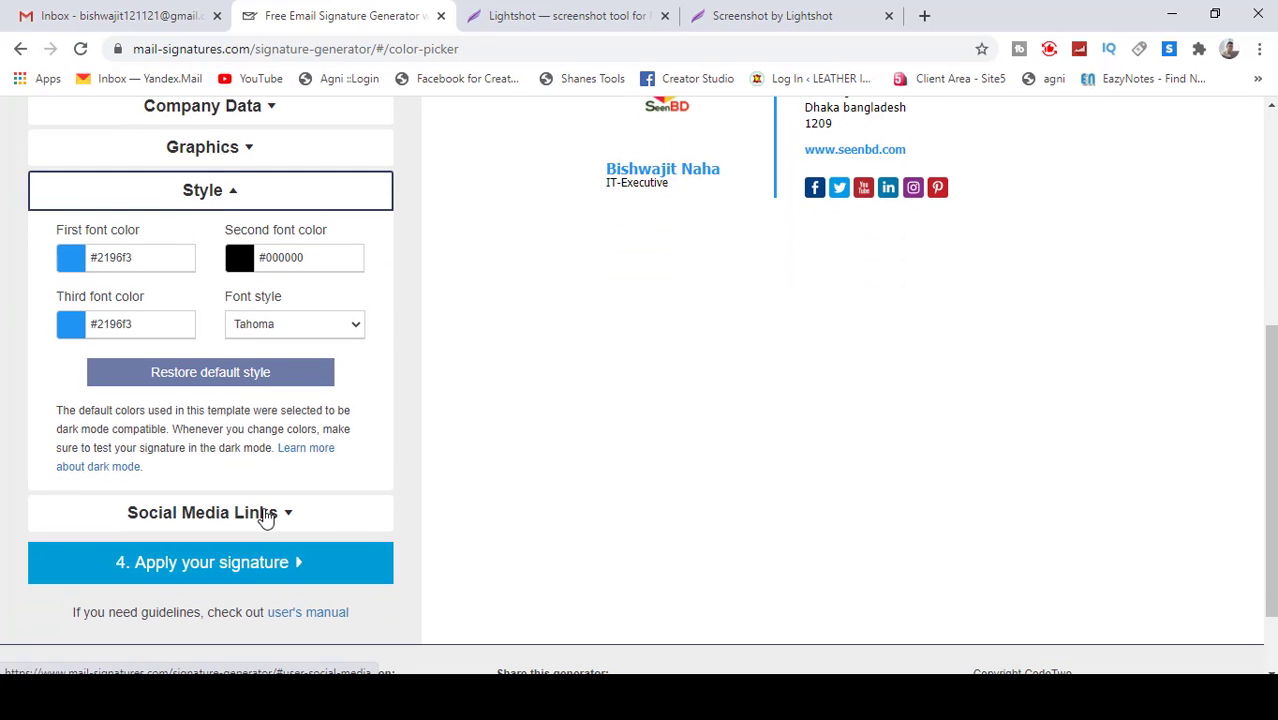
Step: Expand Social Media Links and delete the Twitter link
{"action": "left_click", "coordinate": [265, 514]}
{"action": "scroll", "coordinate": [436, 449], "scroll_direction": "down", "scroll_amount": 2}
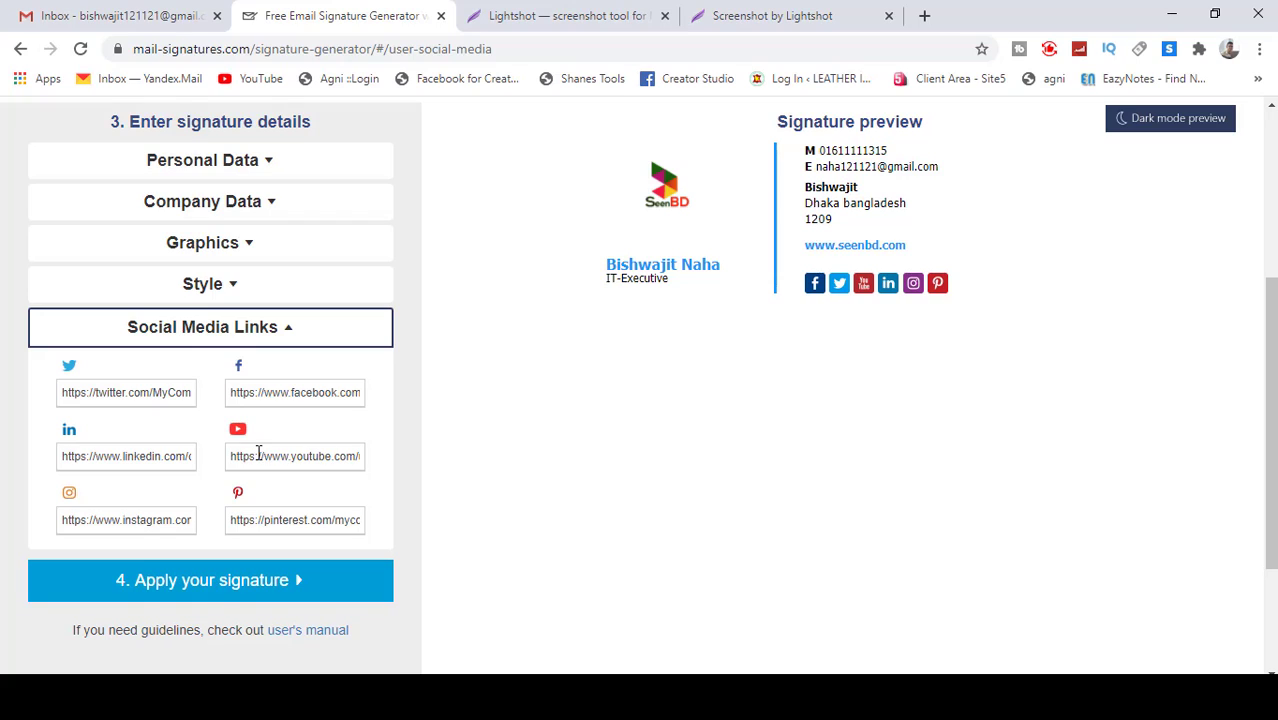
{"action": "triple_click", "coordinate": [186, 397]}
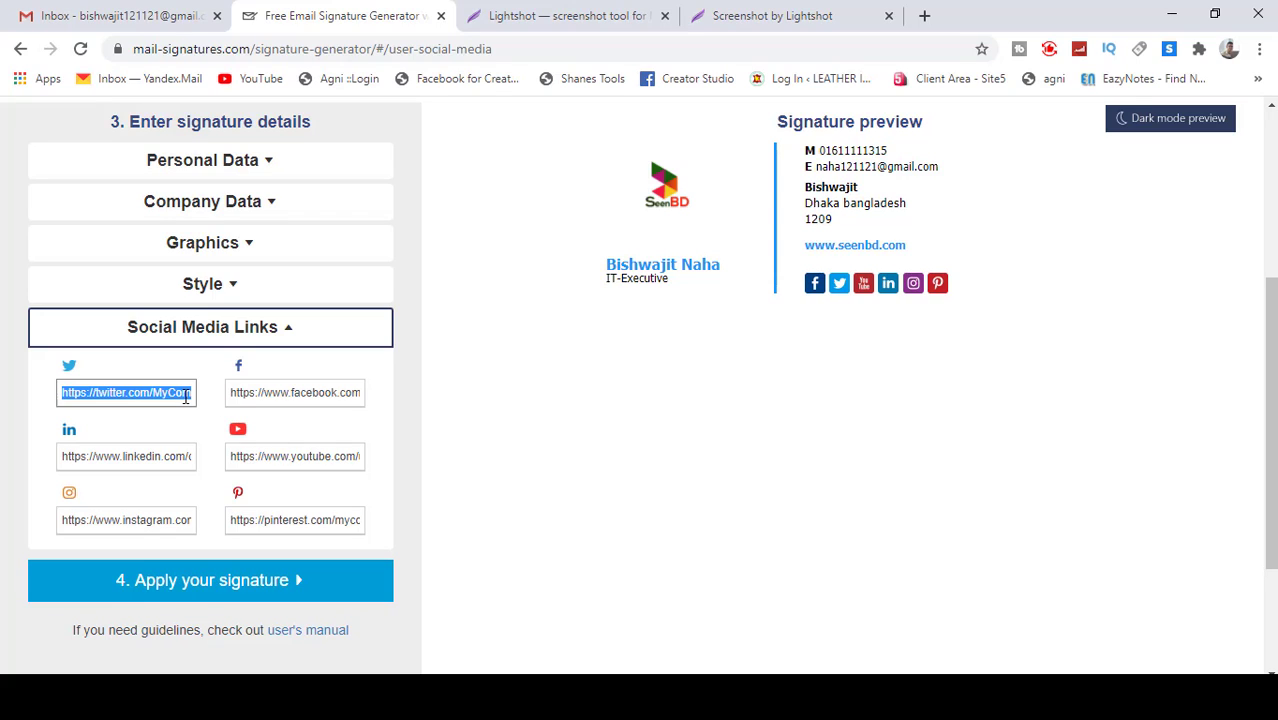
{"action": "key", "text": "BackSpace"}
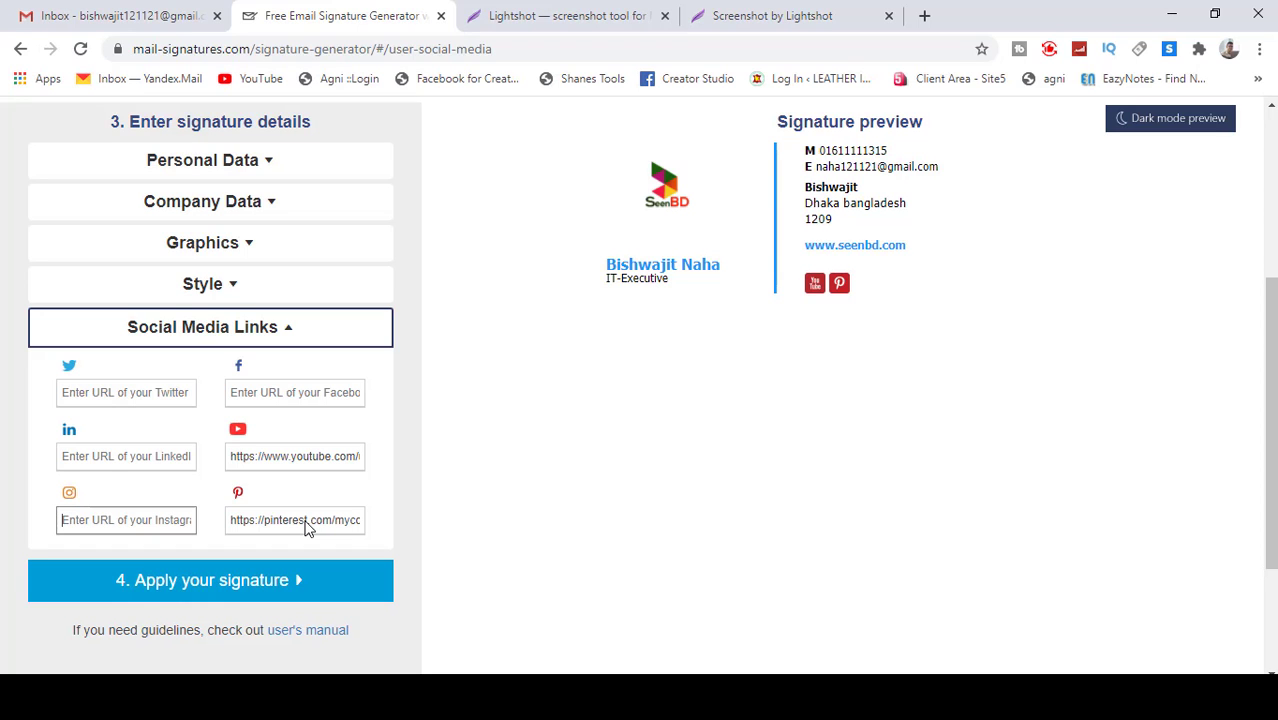
Step: Open YouTube and go to your own channel page from the avatar menu
{"action": "left_click", "coordinate": [620, 25]}
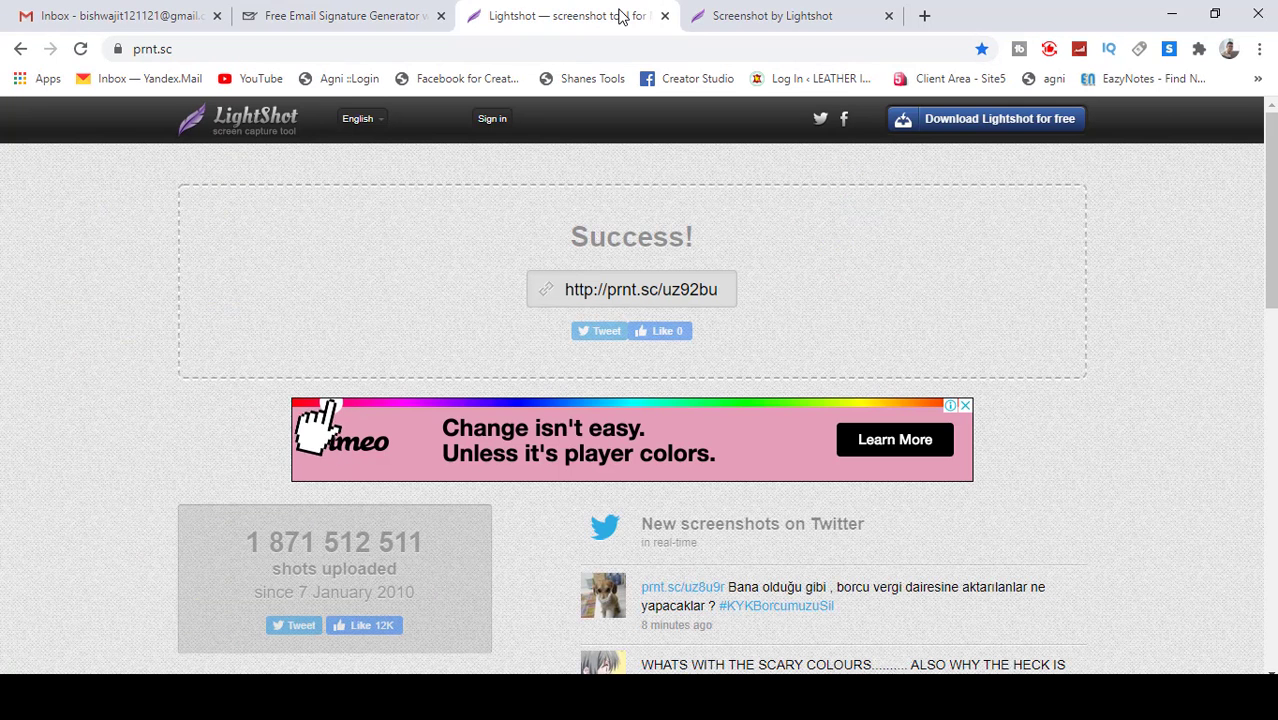
{"action": "left_click", "coordinate": [271, 82]}
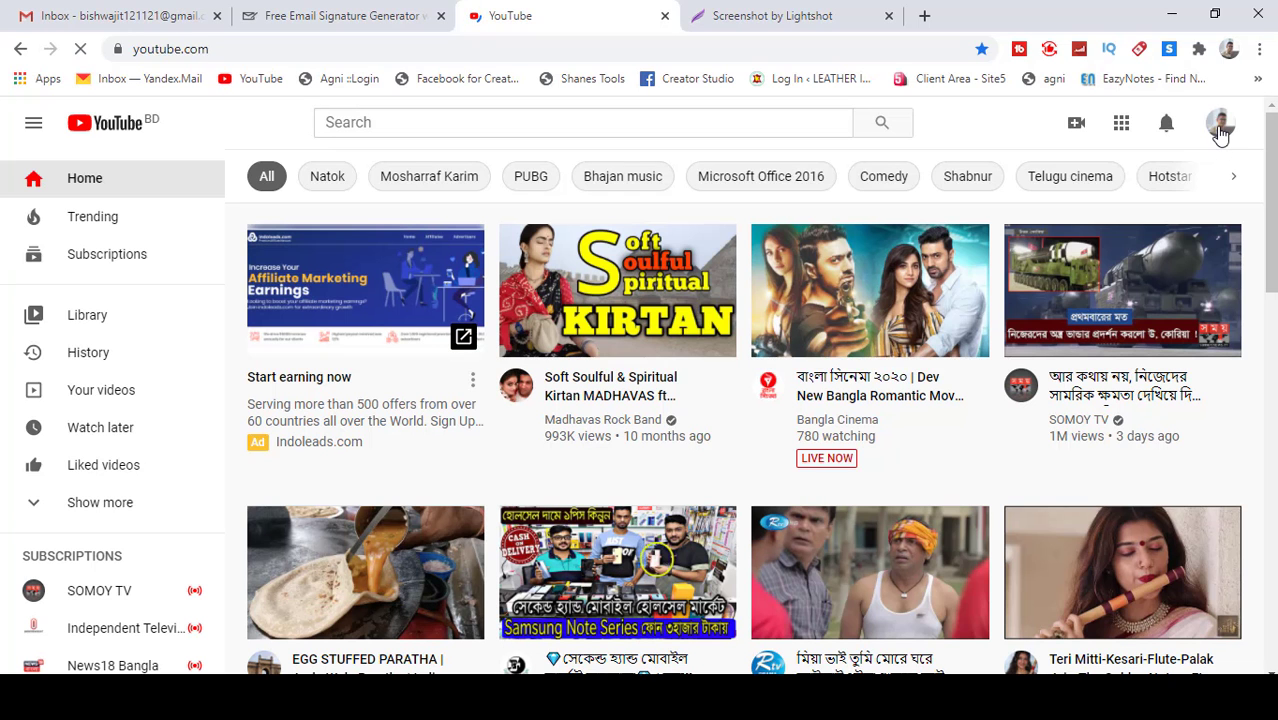
{"action": "left_click", "coordinate": [1219, 130]}
{"action": "left_click", "coordinate": [1015, 236]}
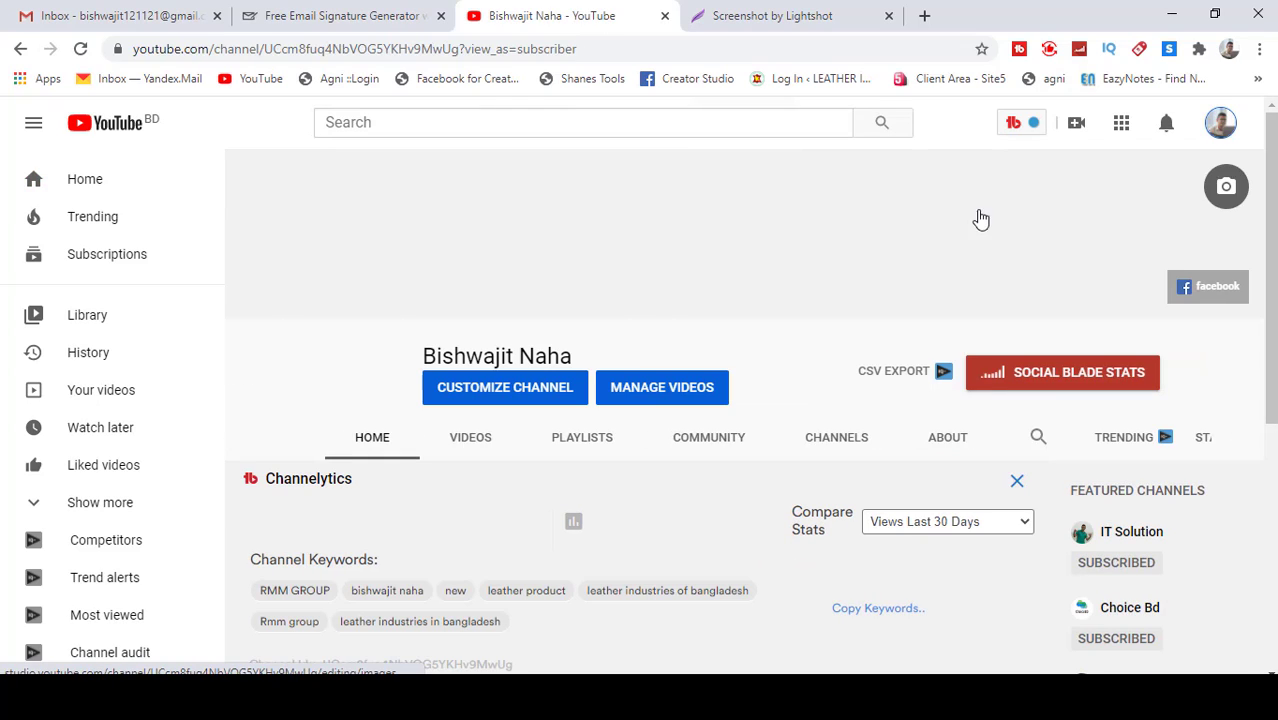
Step: Copy the channel page address without its query part and return to the generator
{"action": "left_click", "coordinate": [514, 49]}
{"action": "key", "text": "End"}
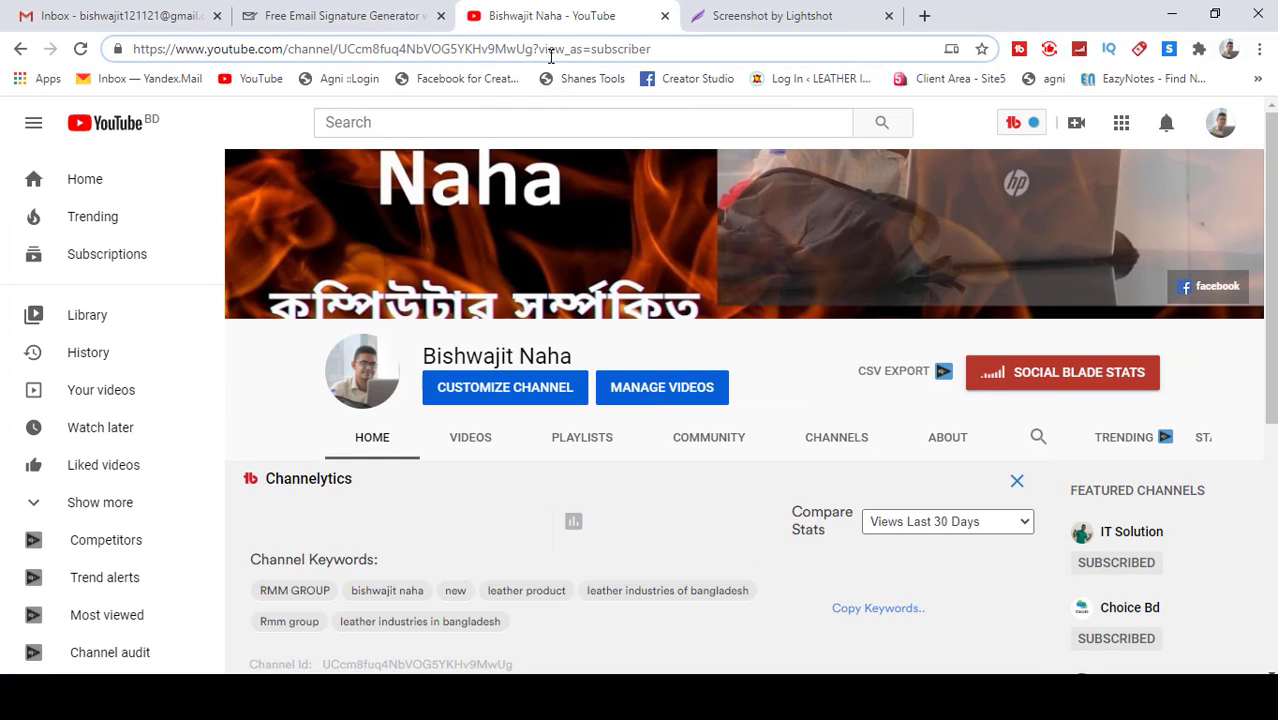
{"action": "left_click_drag", "start_coordinate": [533, 50], "coordinate": [112, 58]}
{"action": "right_click", "coordinate": [258, 57]}
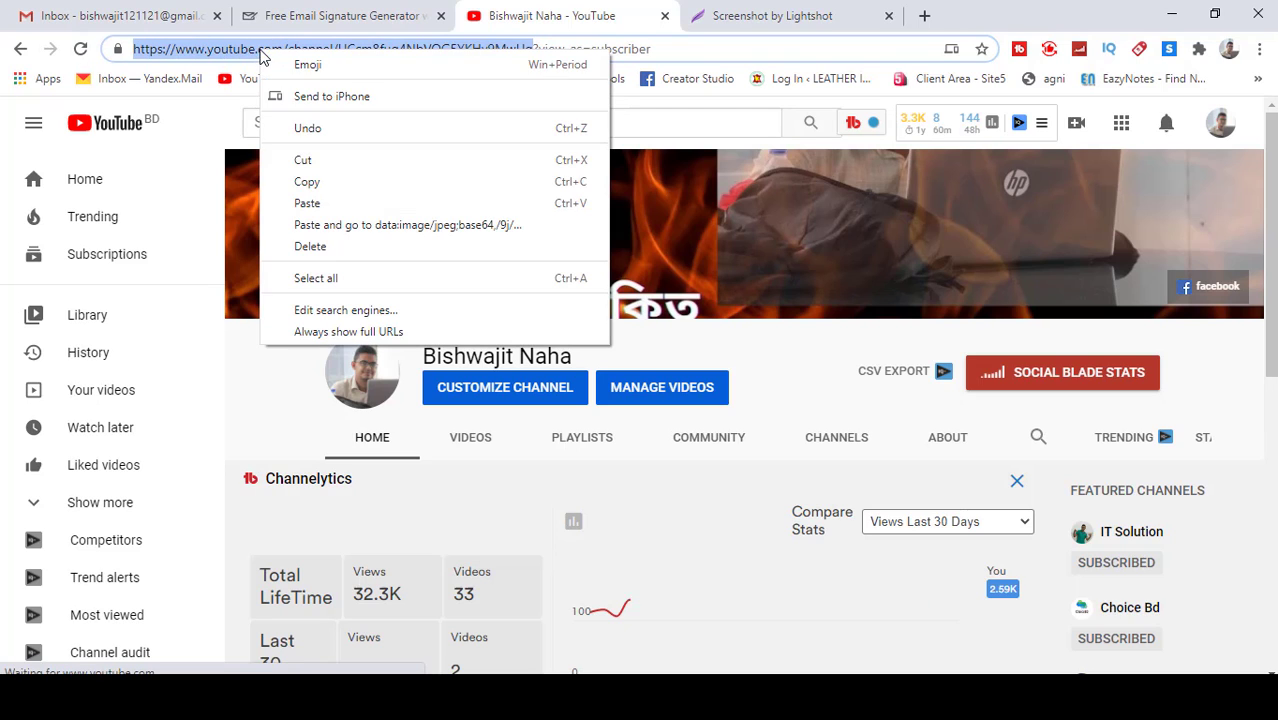
{"action": "left_click", "coordinate": [305, 182]}
{"action": "left_click", "coordinate": [330, 17]}
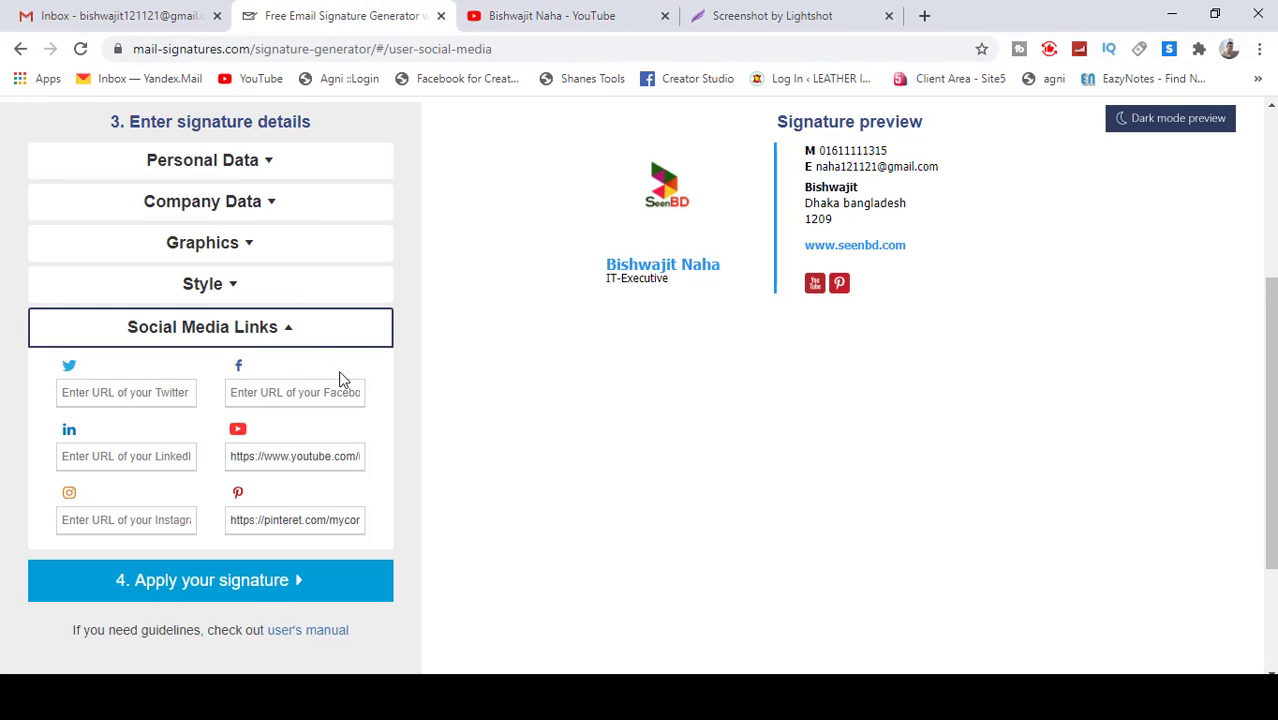
Step: Replace the YouTube link with the copied channel address
{"action": "left_click", "coordinate": [360, 460]}
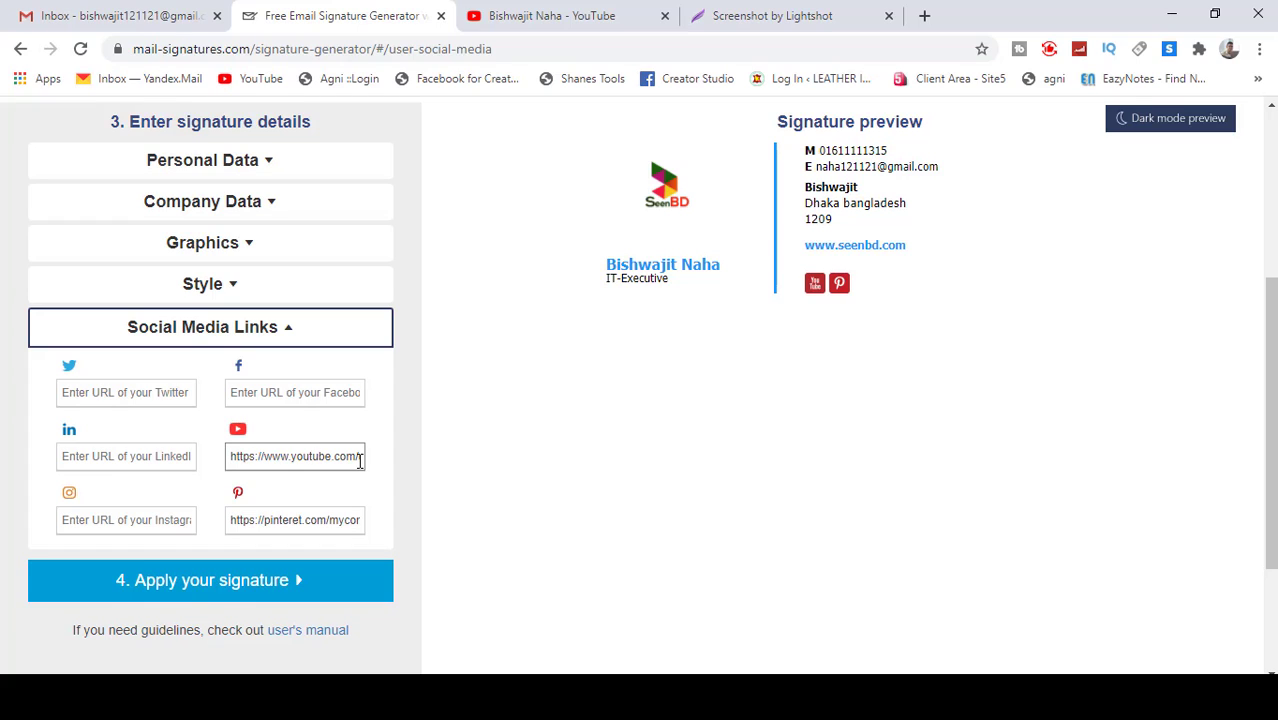
{"action": "key", "text": "ctrl+a"}
{"action": "key", "text": "ctrl+v"}
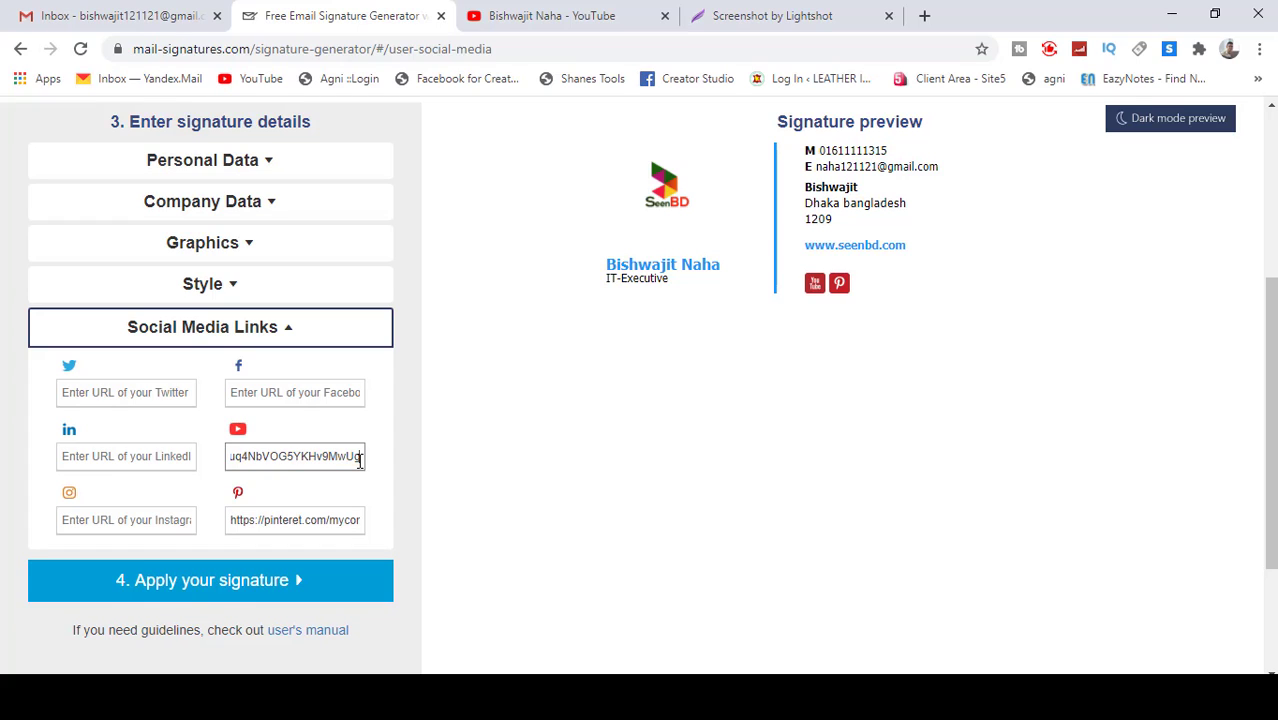
{"action": "left_click", "coordinate": [380, 488]}
Step: Delete the Pinterest link and apply the updated signature details
{"action": "left_click", "coordinate": [331, 520]}
{"action": "key", "text": "ctrl+a"}
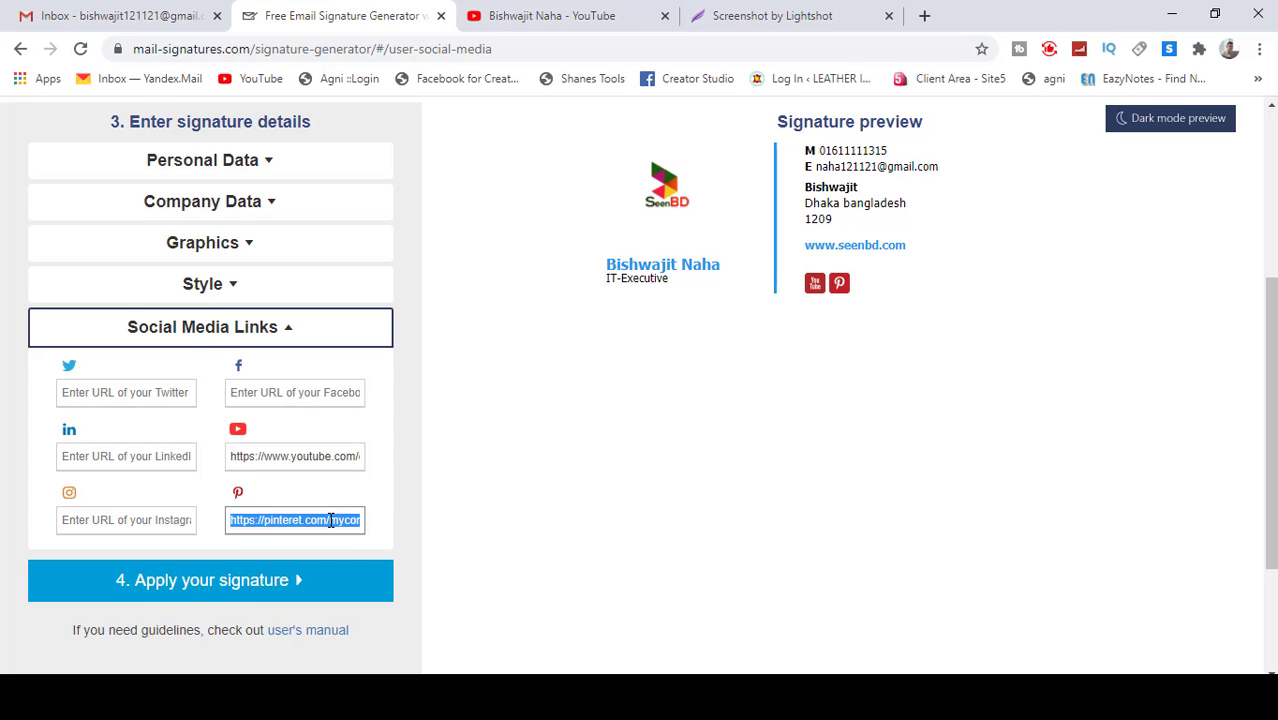
{"action": "key", "text": "BackSpace"}
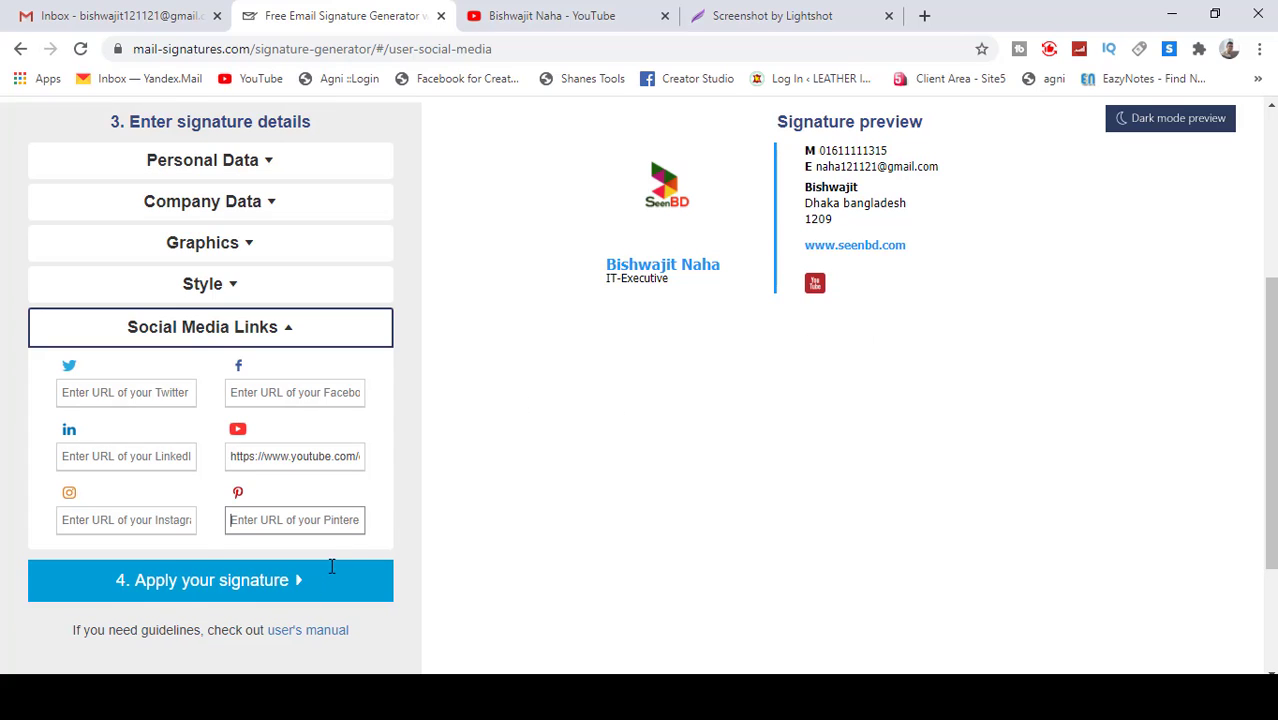
{"action": "scroll", "coordinate": [1010, 339], "scroll_direction": "down", "scroll_amount": 1}
{"action": "scroll", "coordinate": [873, 357], "scroll_direction": "up", "scroll_amount": 1}
{"action": "scroll", "coordinate": [566, 446], "scroll_direction": "down", "scroll_amount": 2}
{"action": "scroll", "coordinate": [566, 438], "scroll_direction": "up", "scroll_amount": 5}
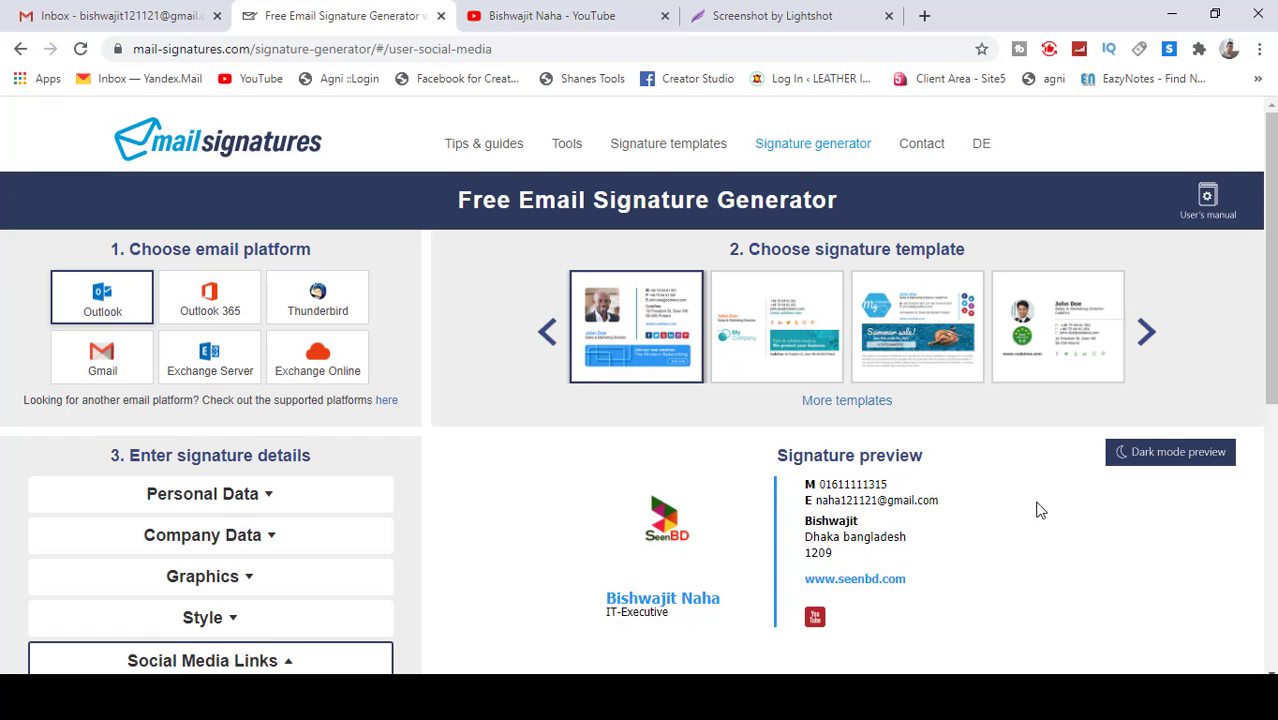
{"action": "scroll", "coordinate": [995, 514], "scroll_direction": "down", "scroll_amount": 5}
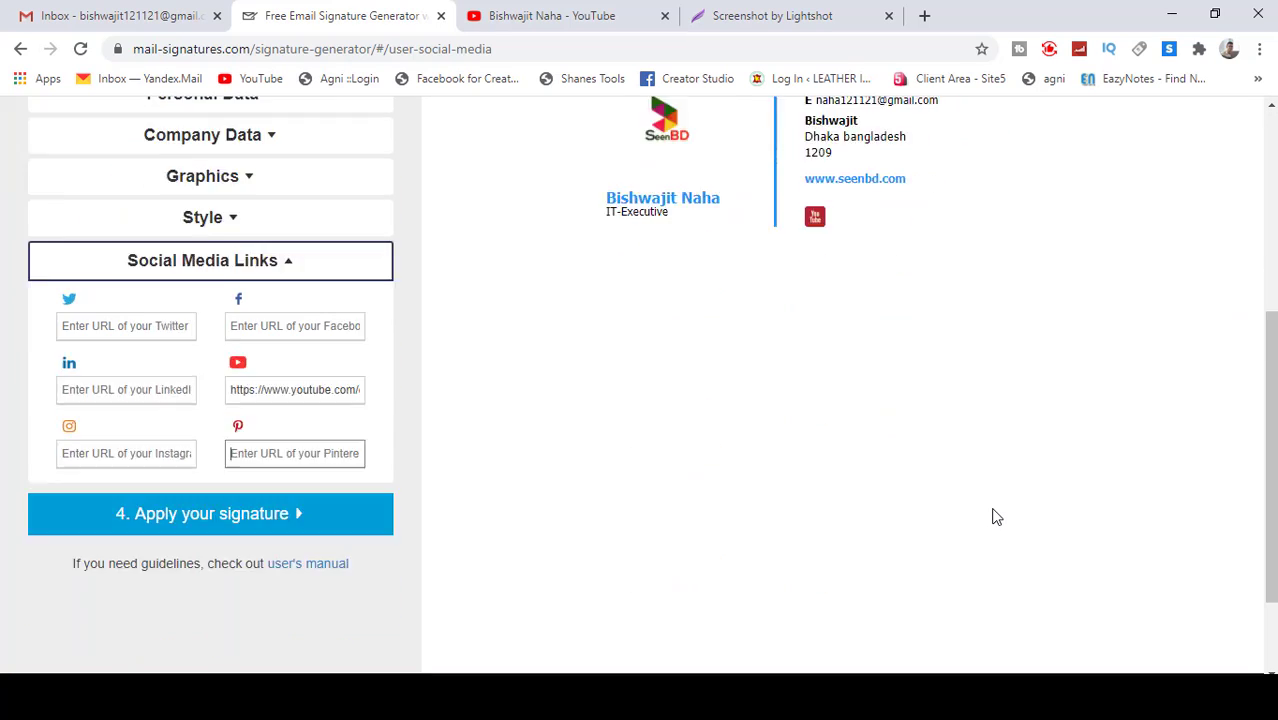
{"action": "scroll", "coordinate": [995, 516], "scroll_direction": "up", "scroll_amount": 1}
{"action": "scroll", "coordinate": [995, 516], "scroll_direction": "up", "scroll_amount": 1}
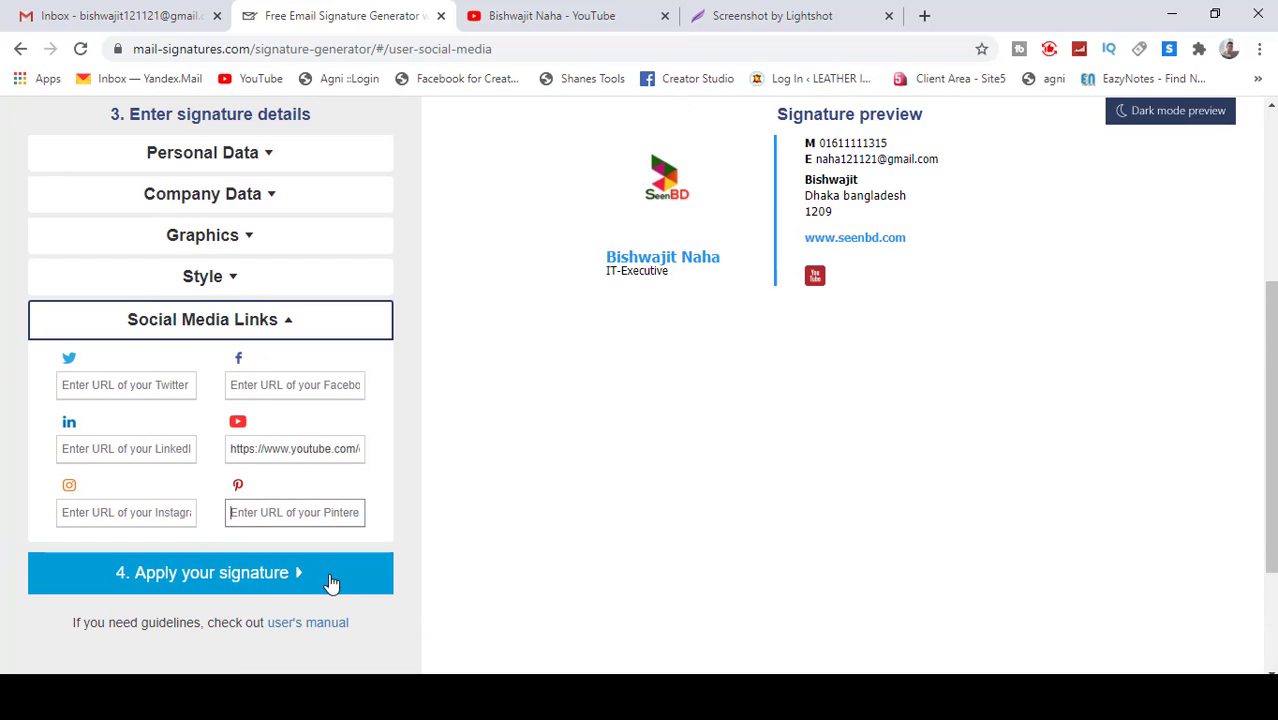
{"action": "left_click", "coordinate": [248, 590]}
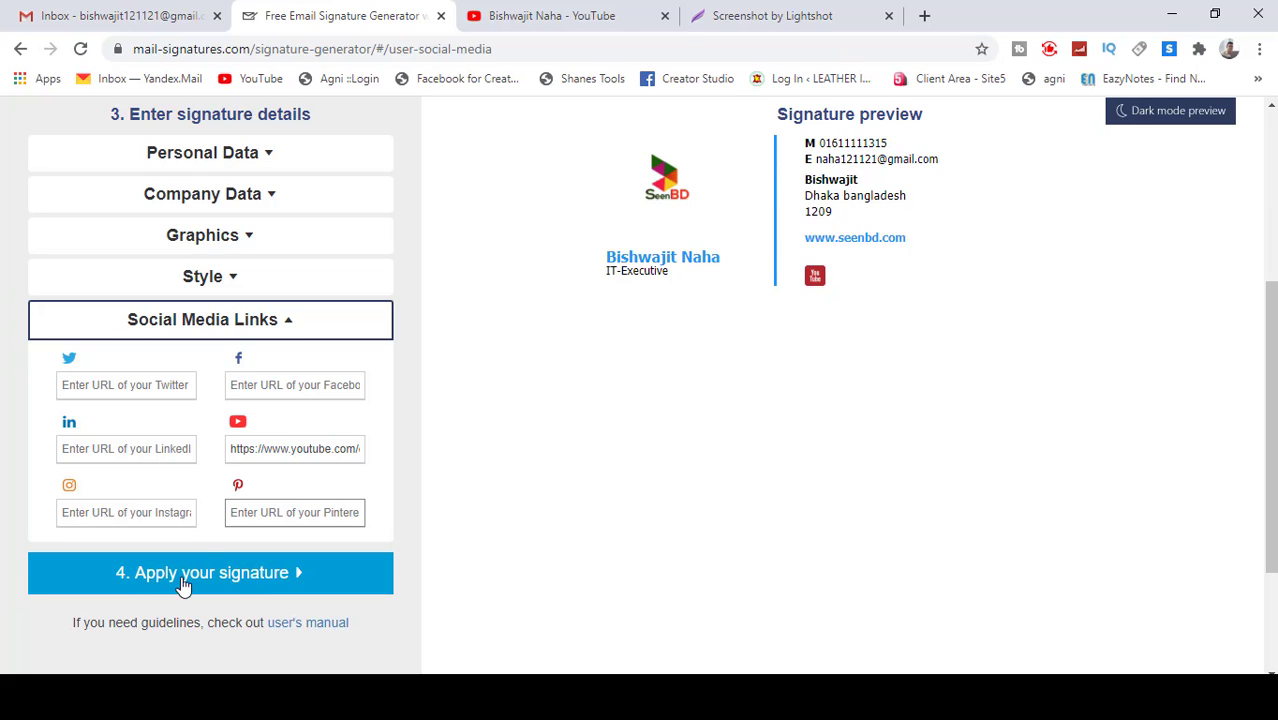
Step: Apply the signature to bring up the setup instructions
{"action": "left_click", "coordinate": [258, 578]}
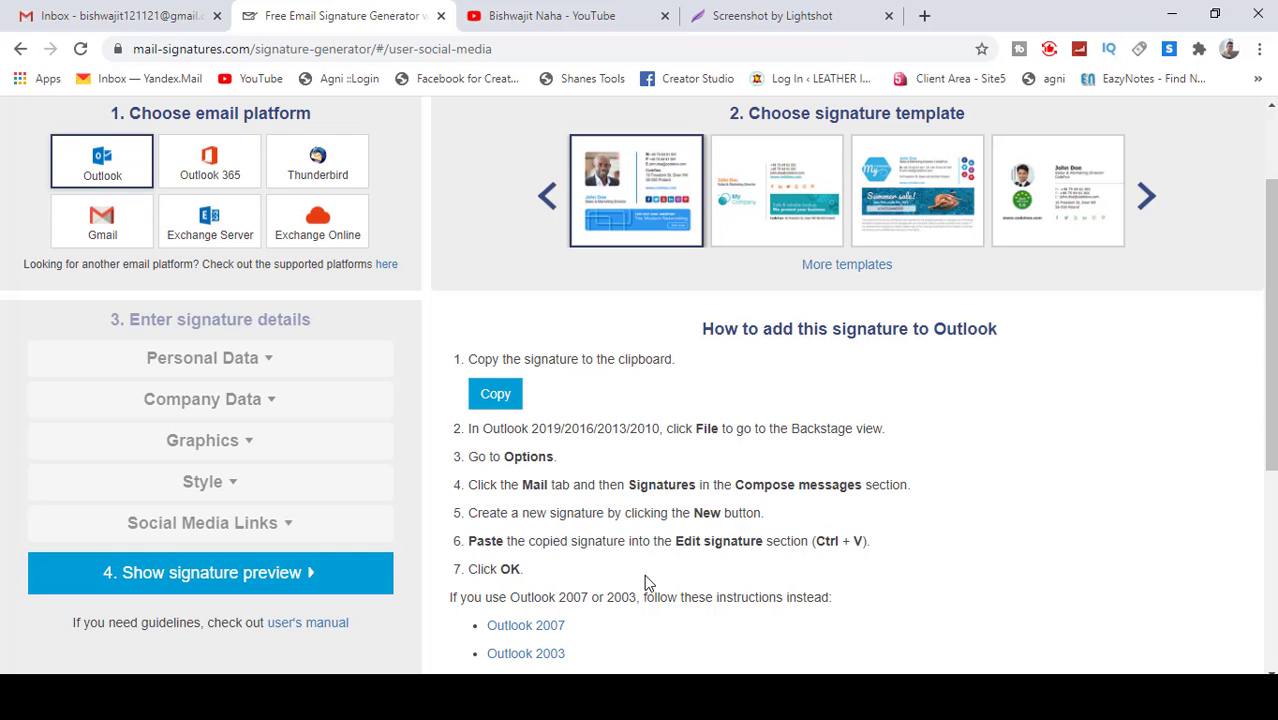
{"action": "scroll", "coordinate": [644, 574], "scroll_direction": "down", "scroll_amount": 4}
{"action": "scroll", "coordinate": [570, 425], "scroll_direction": "up", "scroll_amount": 3}
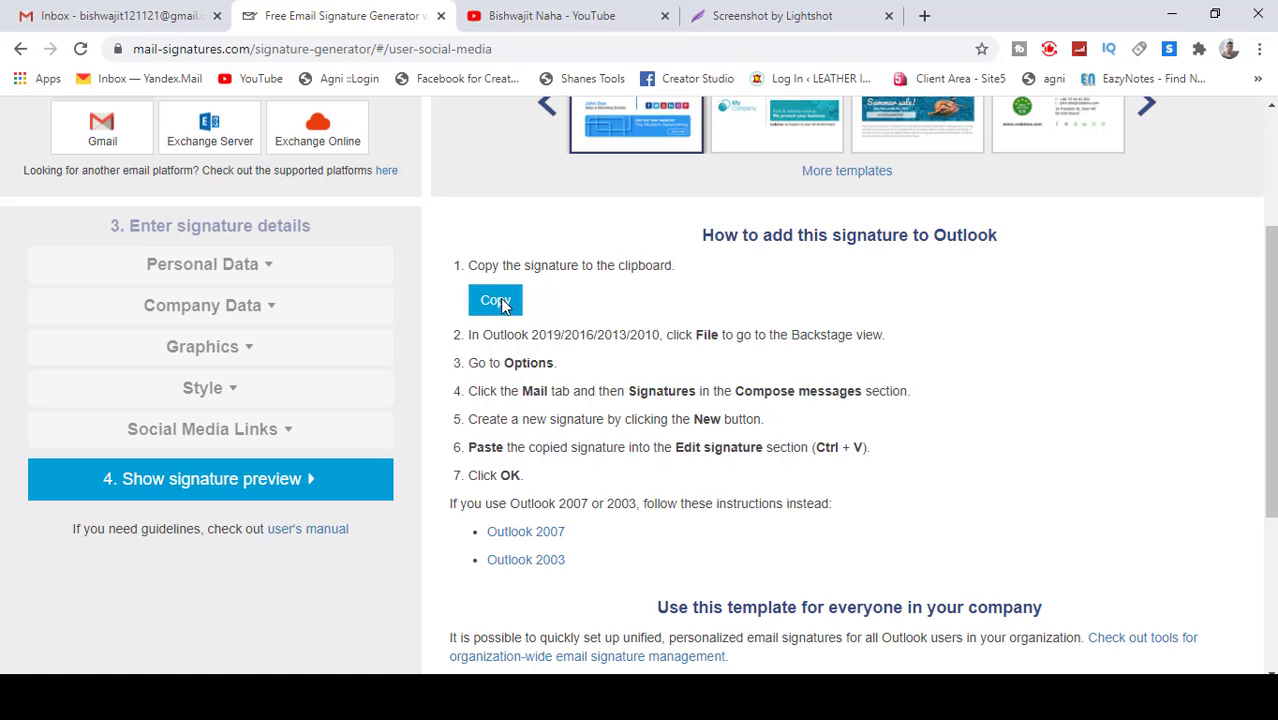
Step: Close the YouTube and Lightshot tabs and copy the finished signature to the clipboard
{"action": "left_click", "coordinate": [664, 15]}
{"action": "left_click", "coordinate": [664, 15]}
{"action": "left_click", "coordinate": [485, 304]}
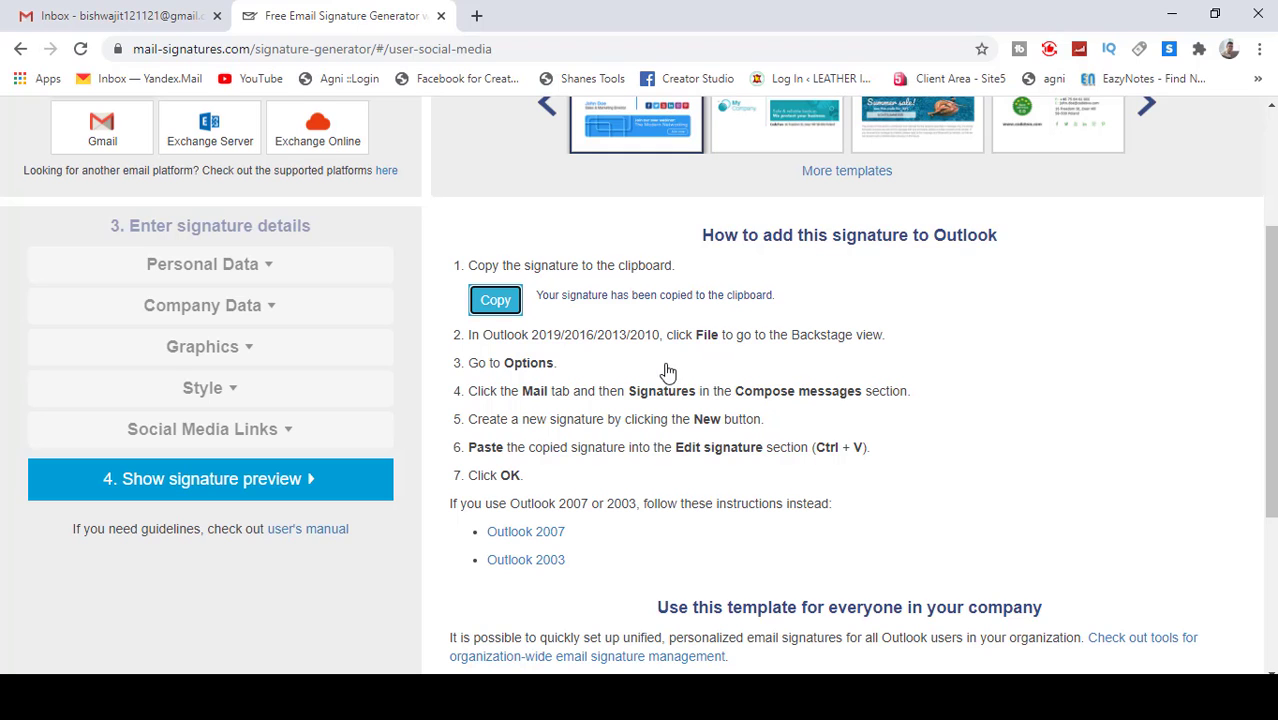
{"action": "scroll", "coordinate": [640, 400], "scroll_direction": "up", "scroll_amount": 2}
{"action": "scroll", "coordinate": [372, 117], "scroll_direction": "down", "scroll_amount": 5}
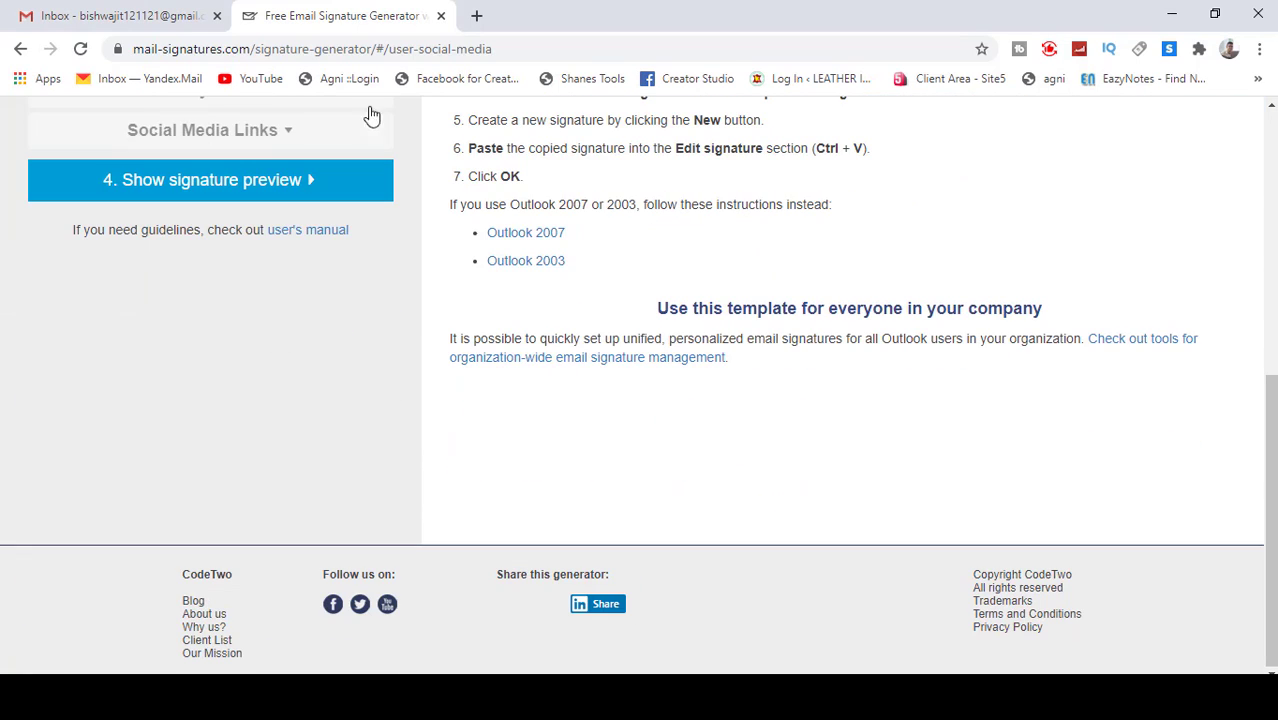
Step: In the Gmail inbox, start a new message, then discard the draft
{"action": "left_click", "coordinate": [134, 18]}
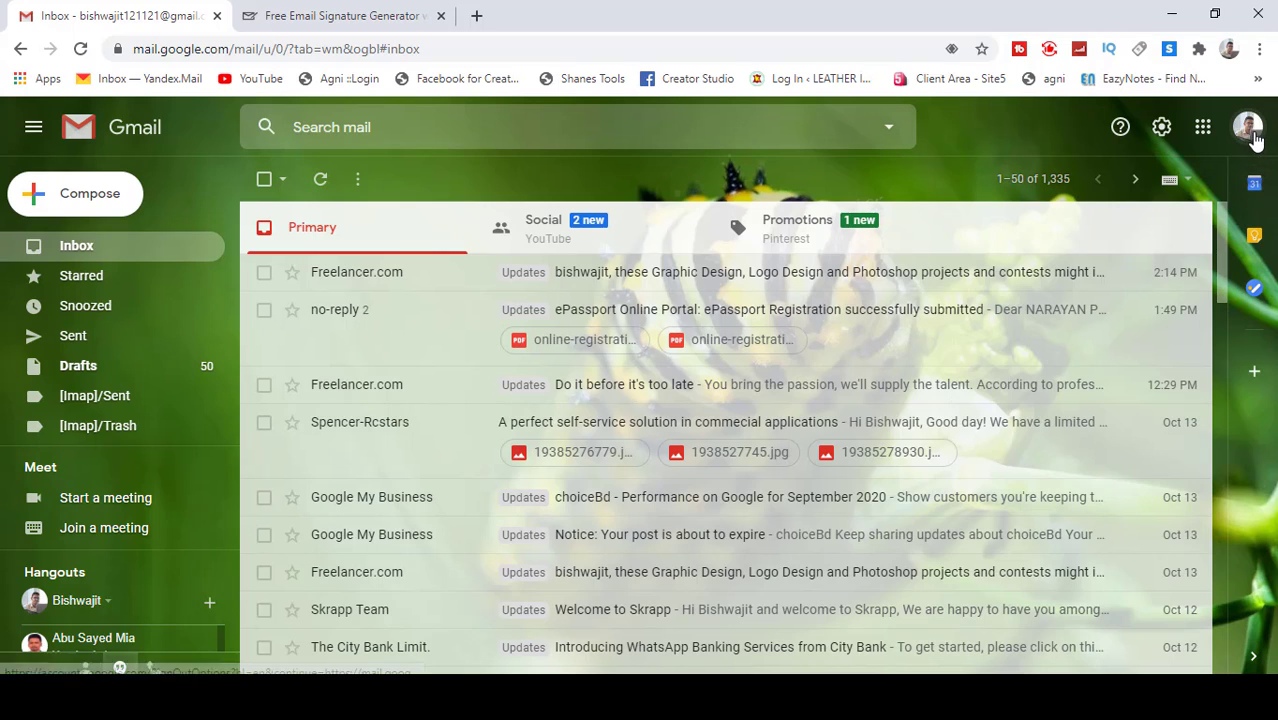
{"action": "left_click", "coordinate": [1248, 130]}
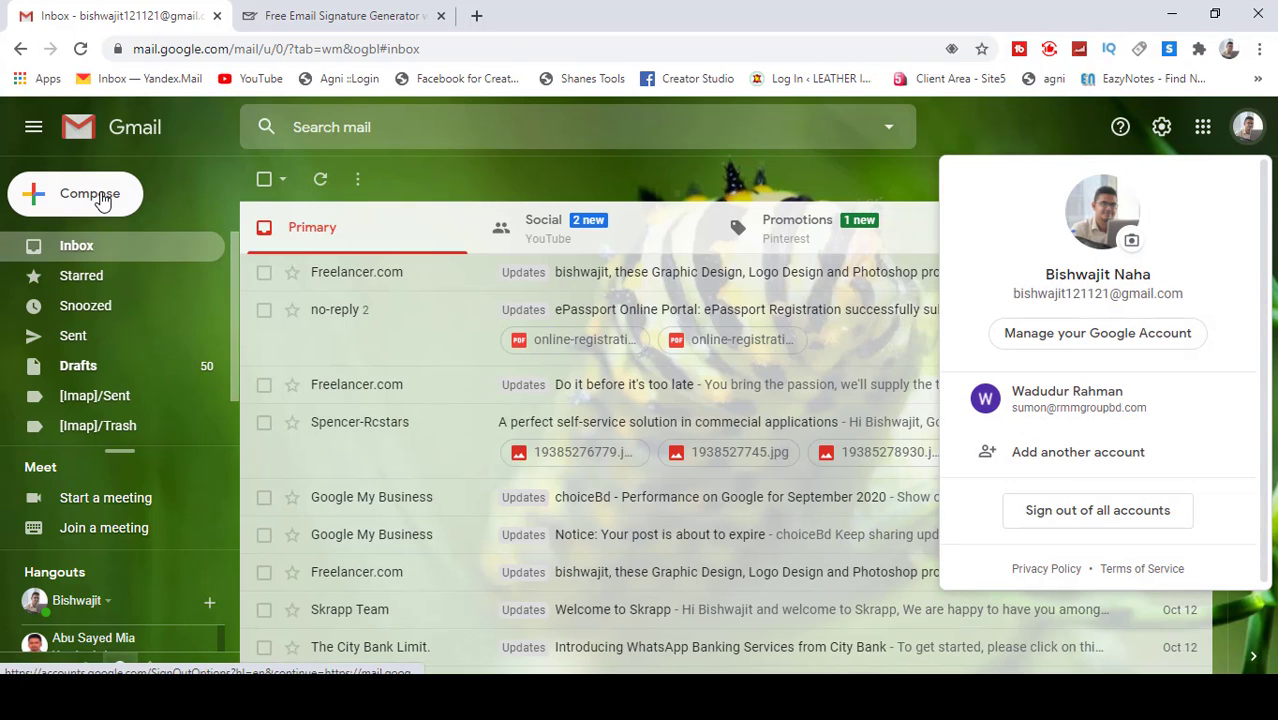
{"action": "left_click", "coordinate": [98, 194]}
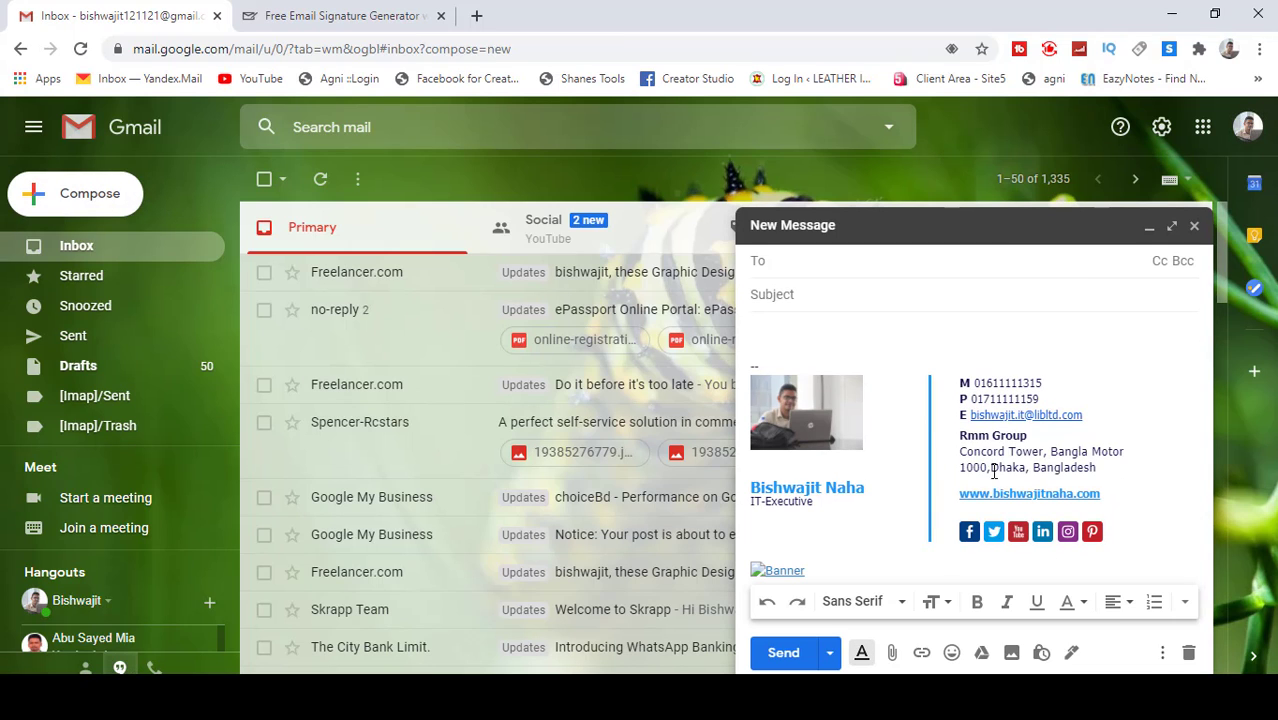
{"action": "left_click", "coordinate": [1194, 226]}
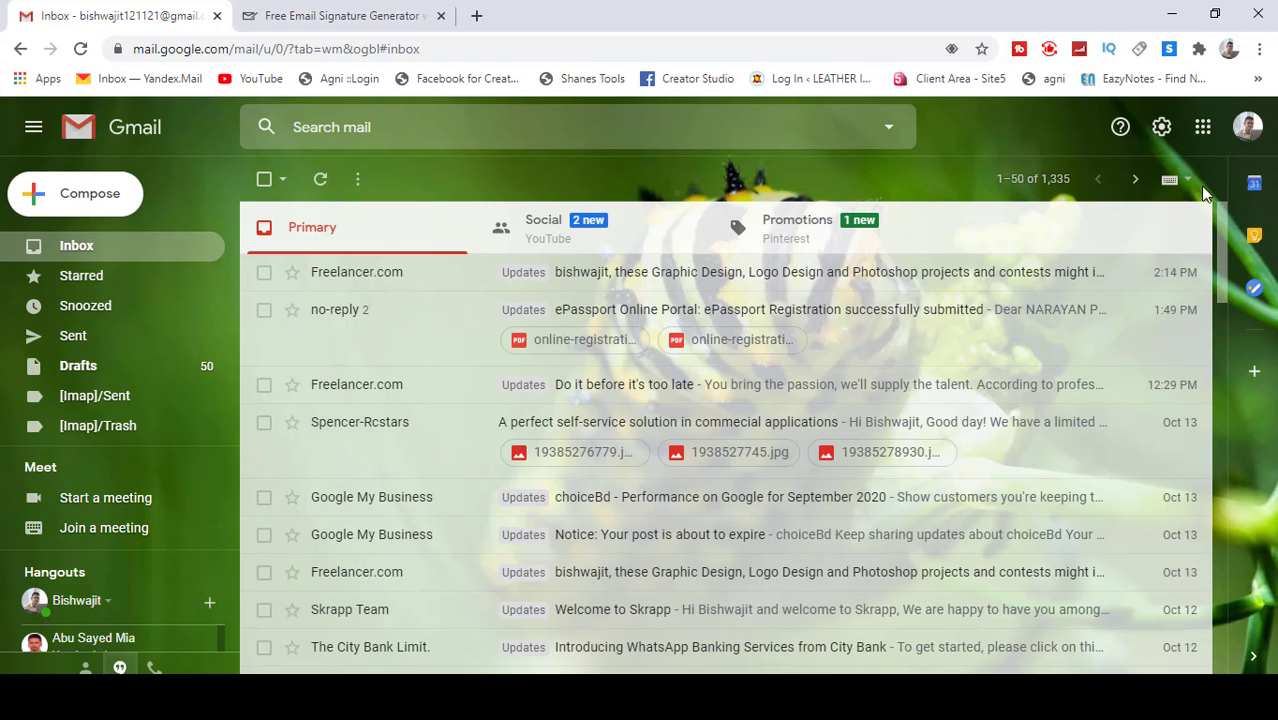
Step: Sign in with another Google account, entering its e-mail address and password
{"action": "left_click", "coordinate": [1254, 134]}
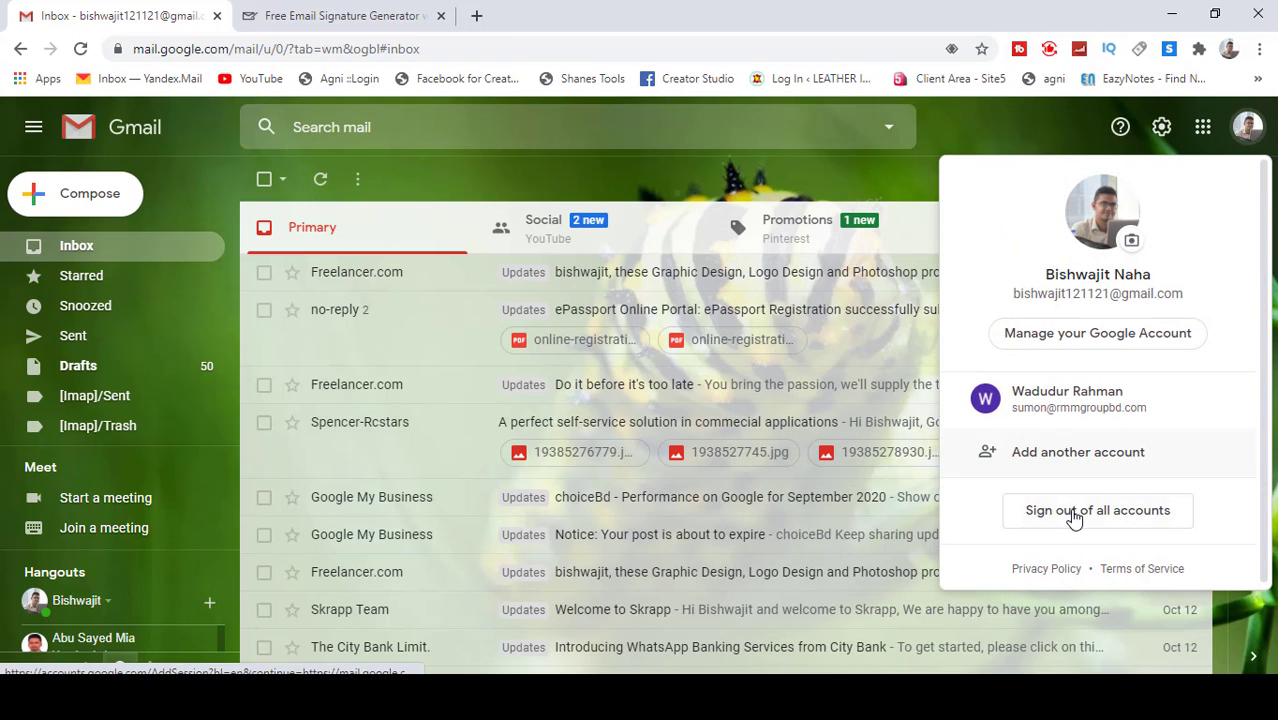
{"action": "left_click", "coordinate": [1084, 455]}
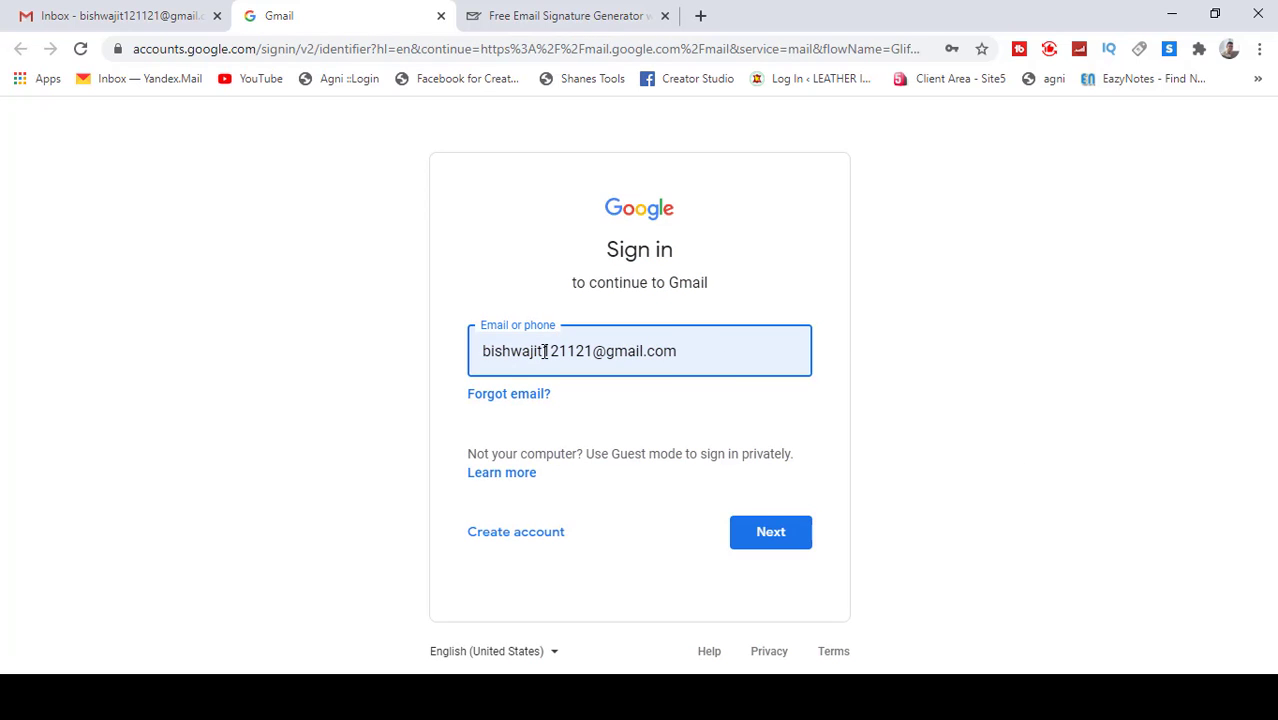
{"action": "left_click_drag", "start_coordinate": [541, 353], "coordinate": [235, 361]}
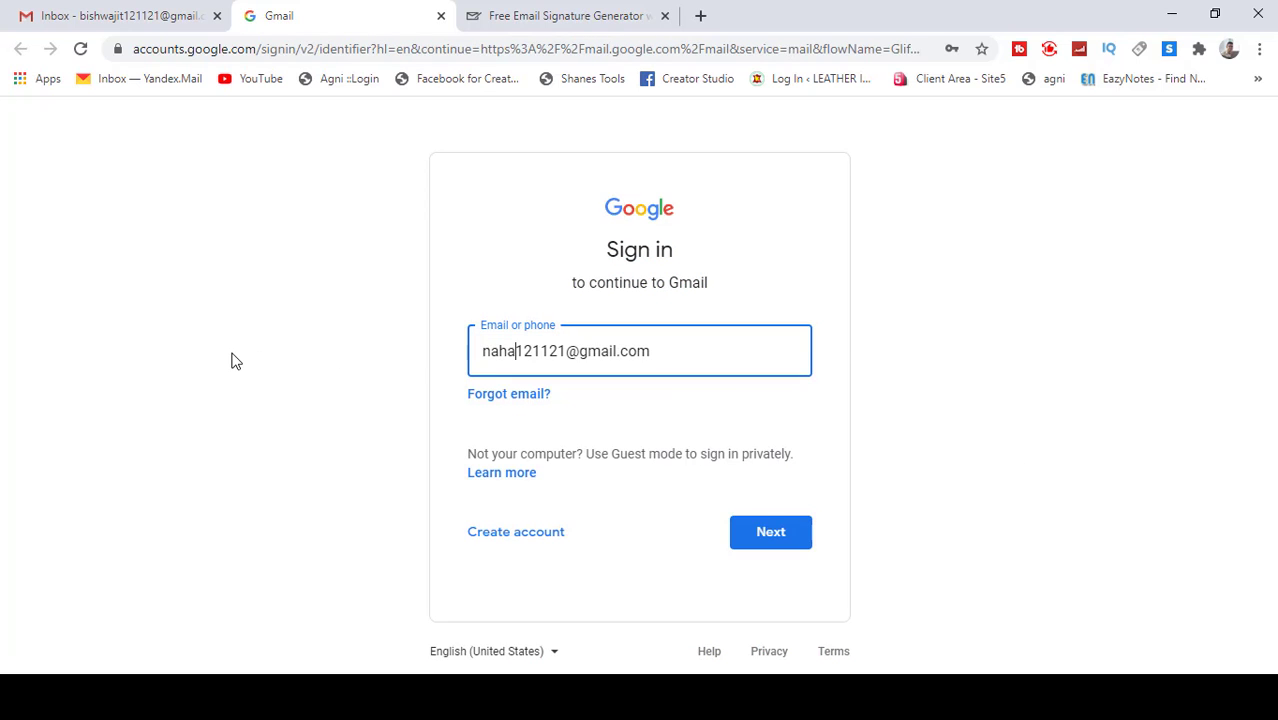
{"action": "left_click", "coordinate": [780, 535]}
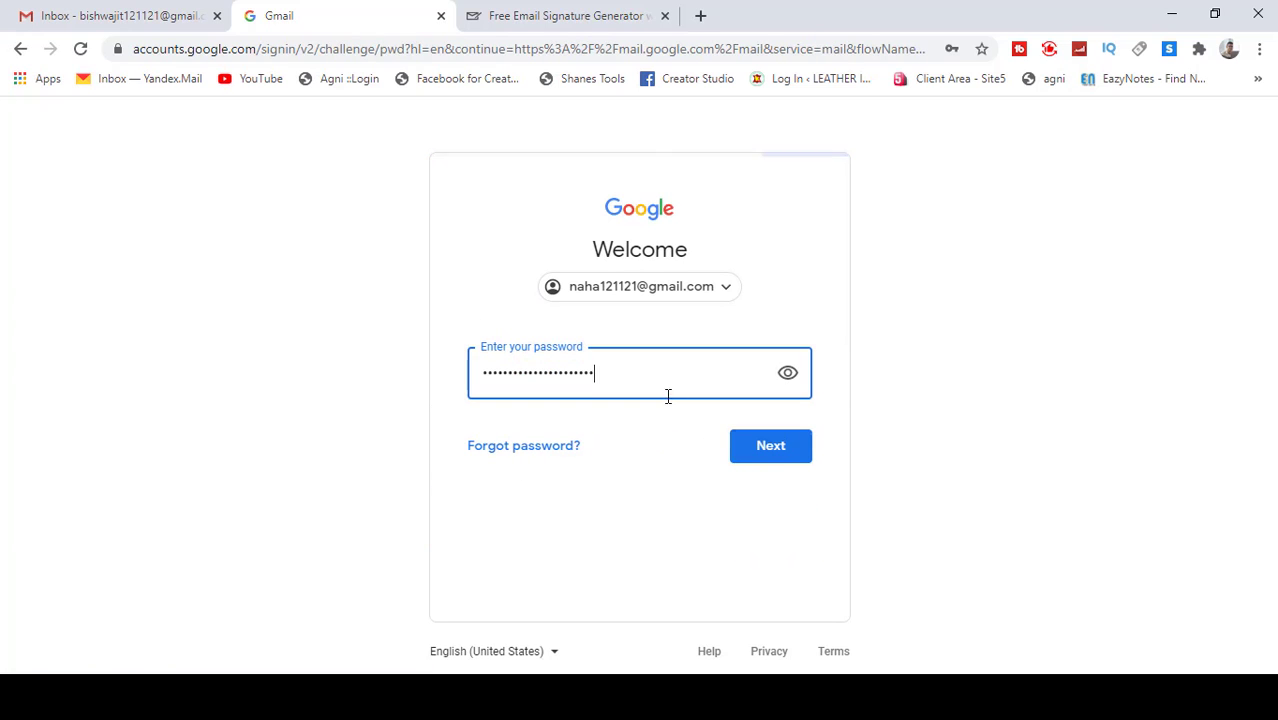
{"action": "left_click_drag", "start_coordinate": [613, 365], "coordinate": [112, 336]}
{"action": "type", "text": "••"}
{"action": "key", "text": "Return"}
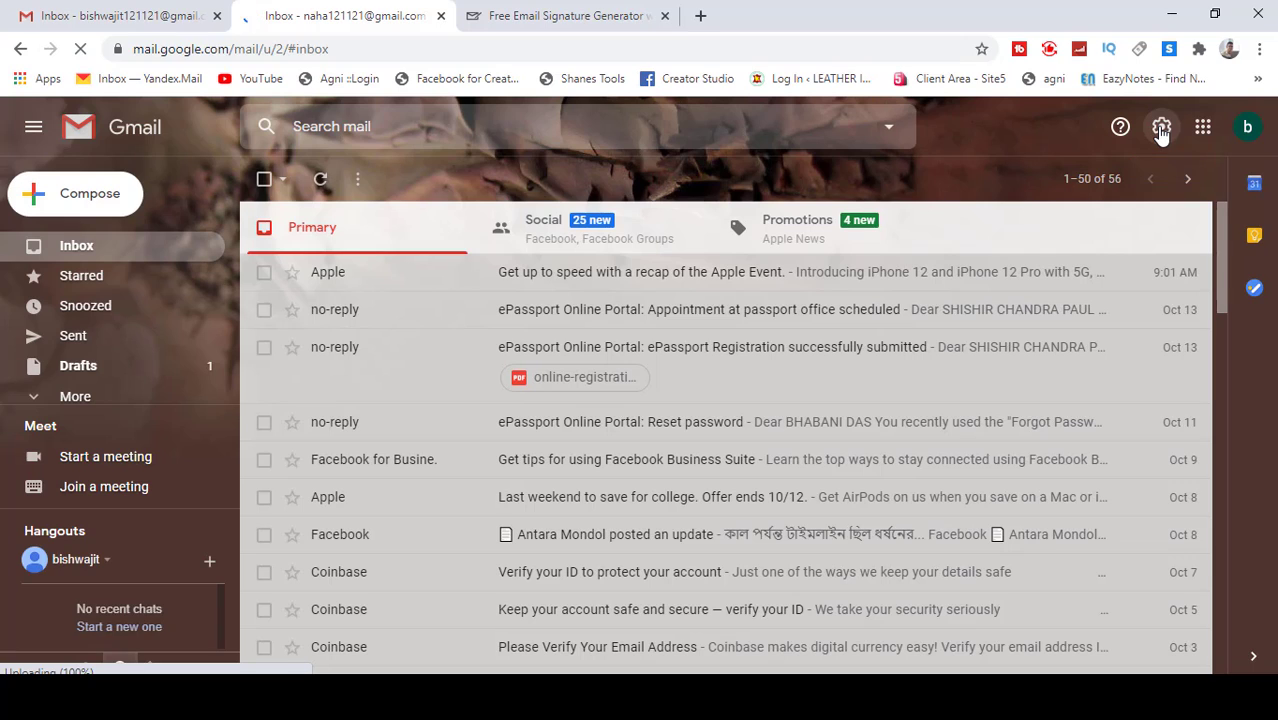
Step: Open See all settings and scroll the General tab down to the empty Signature section
{"action": "left_click", "coordinate": [1161, 130]}
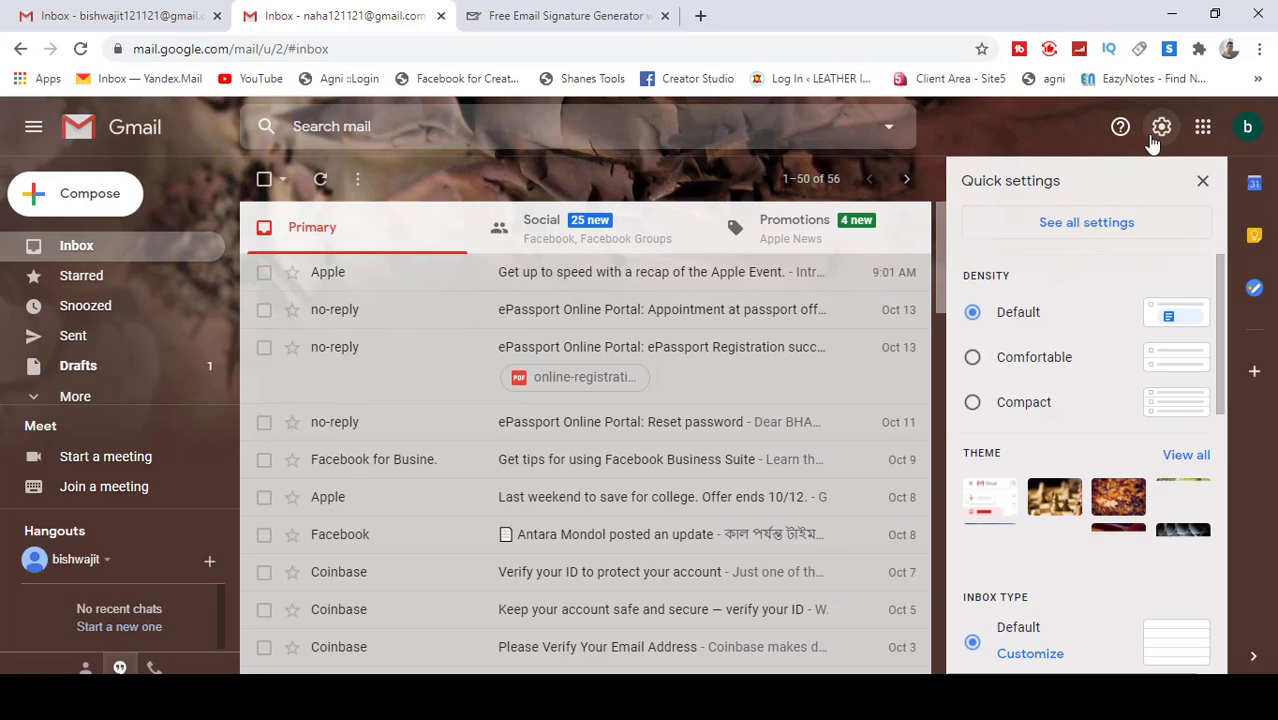
{"action": "left_click", "coordinate": [1088, 224]}
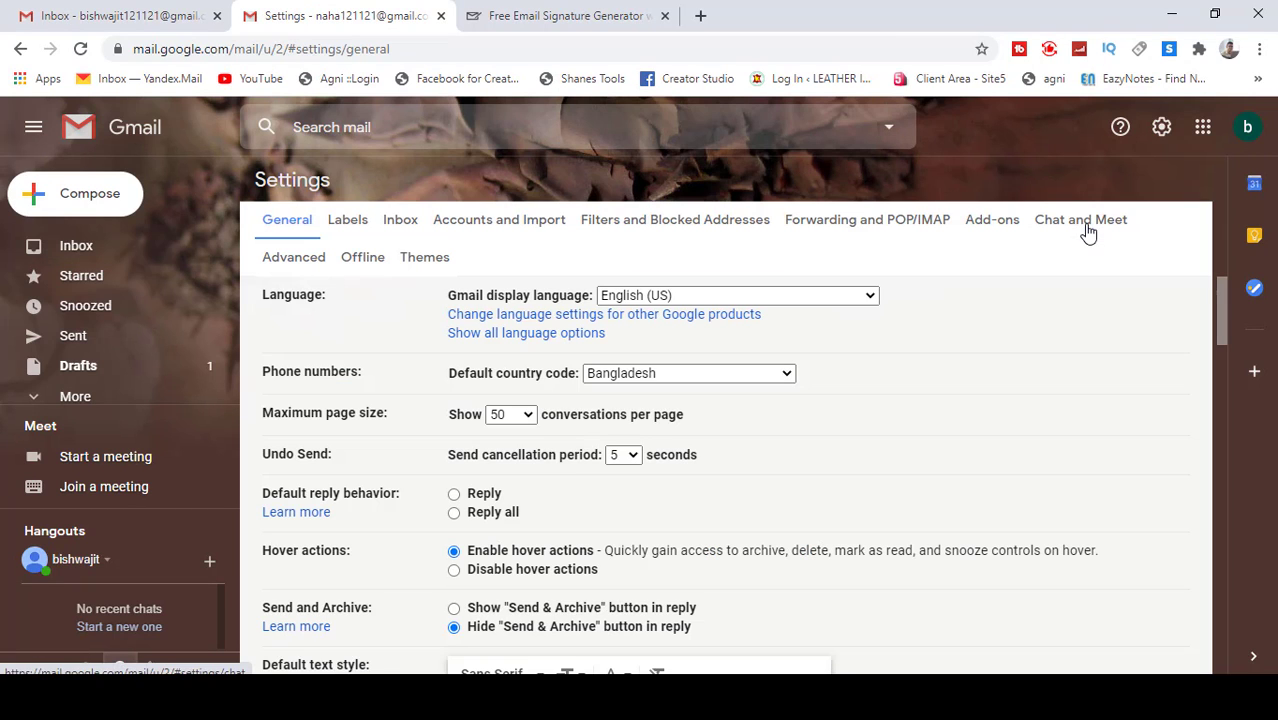
{"action": "scroll", "coordinate": [797, 461], "scroll_direction": "down", "scroll_amount": 3}
{"action": "scroll", "coordinate": [790, 462], "scroll_direction": "down", "scroll_amount": 3}
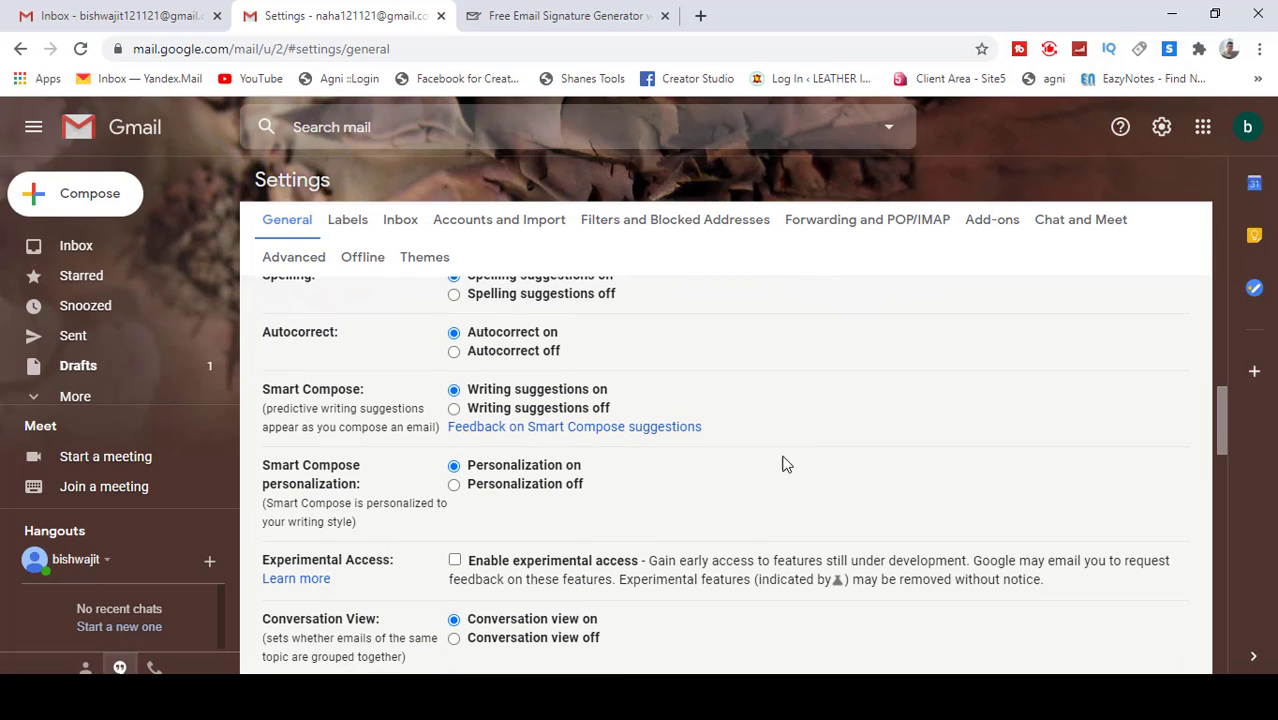
{"action": "scroll", "coordinate": [351, 462], "scroll_direction": "up", "scroll_amount": 4}
{"action": "scroll", "coordinate": [351, 464], "scroll_direction": "down", "scroll_amount": 4}
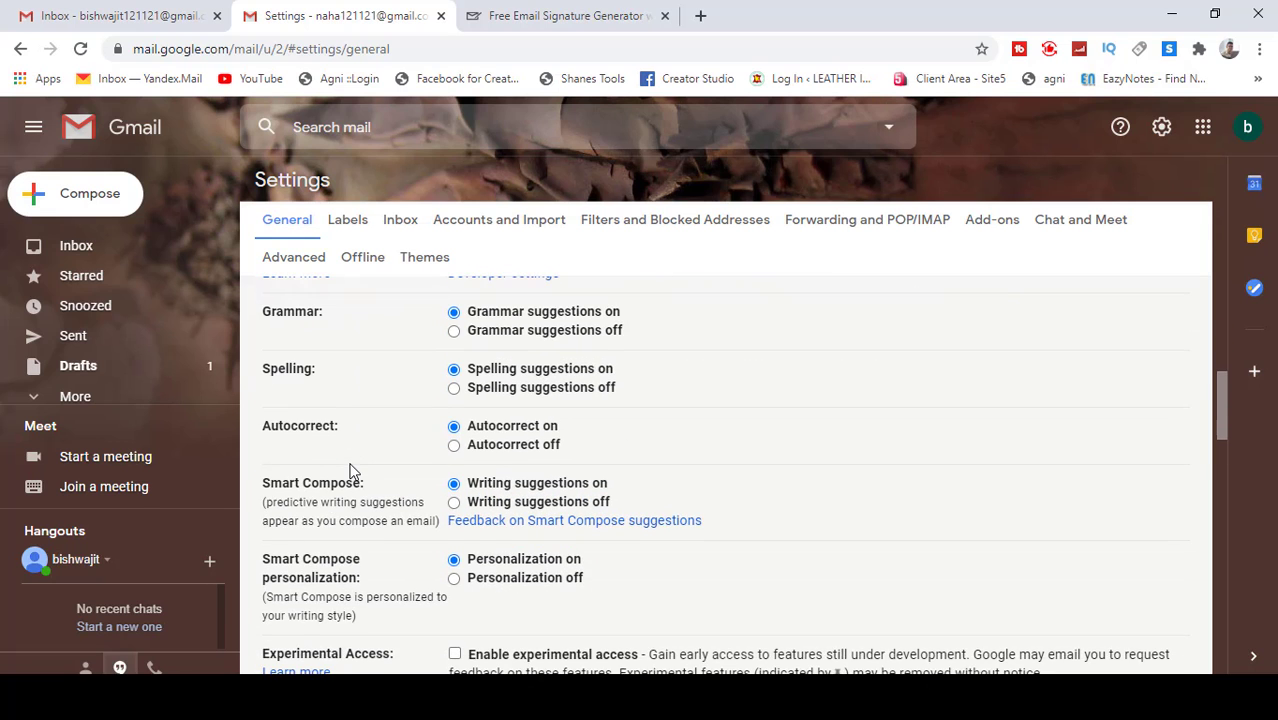
{"action": "scroll", "coordinate": [351, 470], "scroll_direction": "down", "scroll_amount": 5}
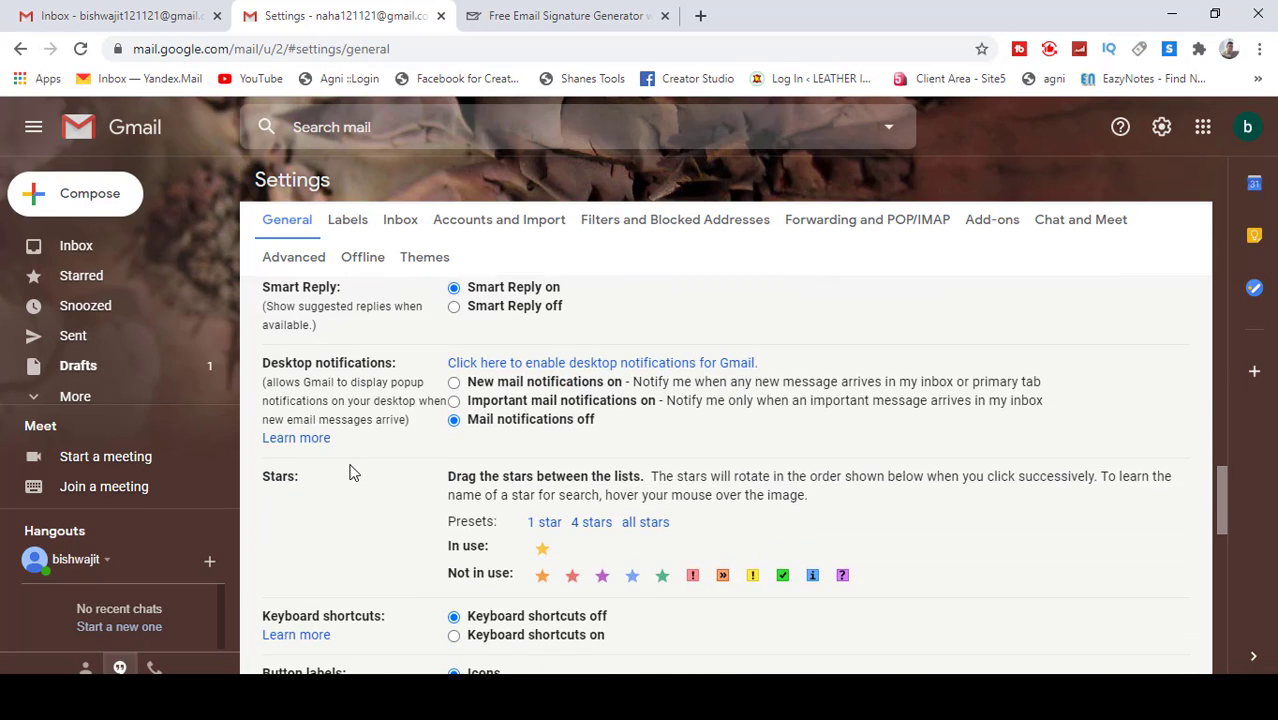
{"action": "scroll", "coordinate": [351, 470], "scroll_direction": "down", "scroll_amount": 5}
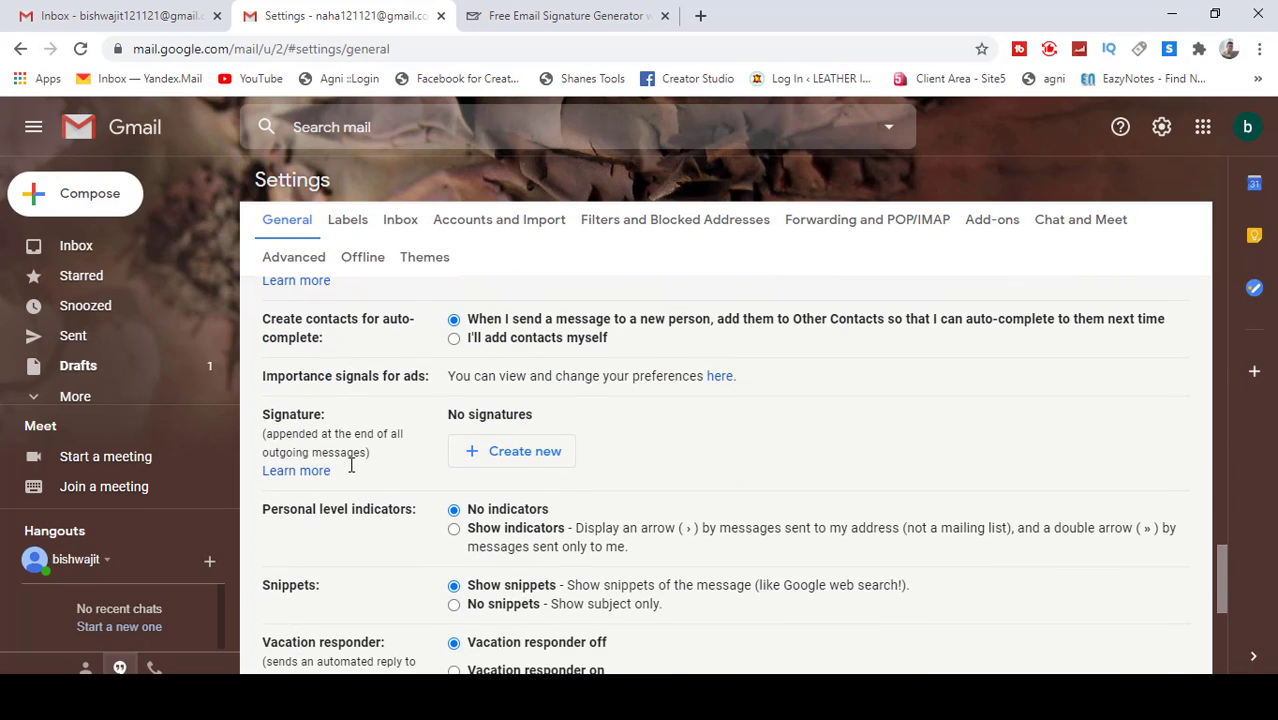
{"action": "left_click_drag", "start_coordinate": [274, 414], "coordinate": [323, 414]}
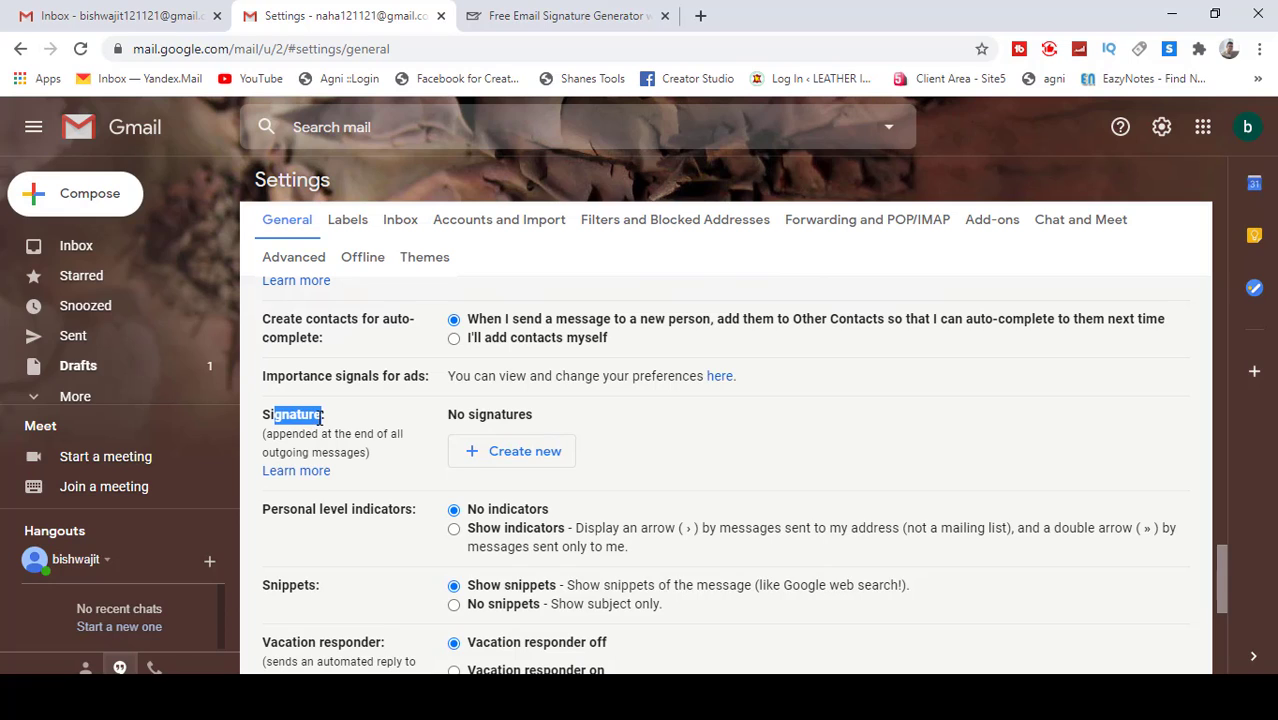
{"action": "left_click", "coordinate": [425, 418]}
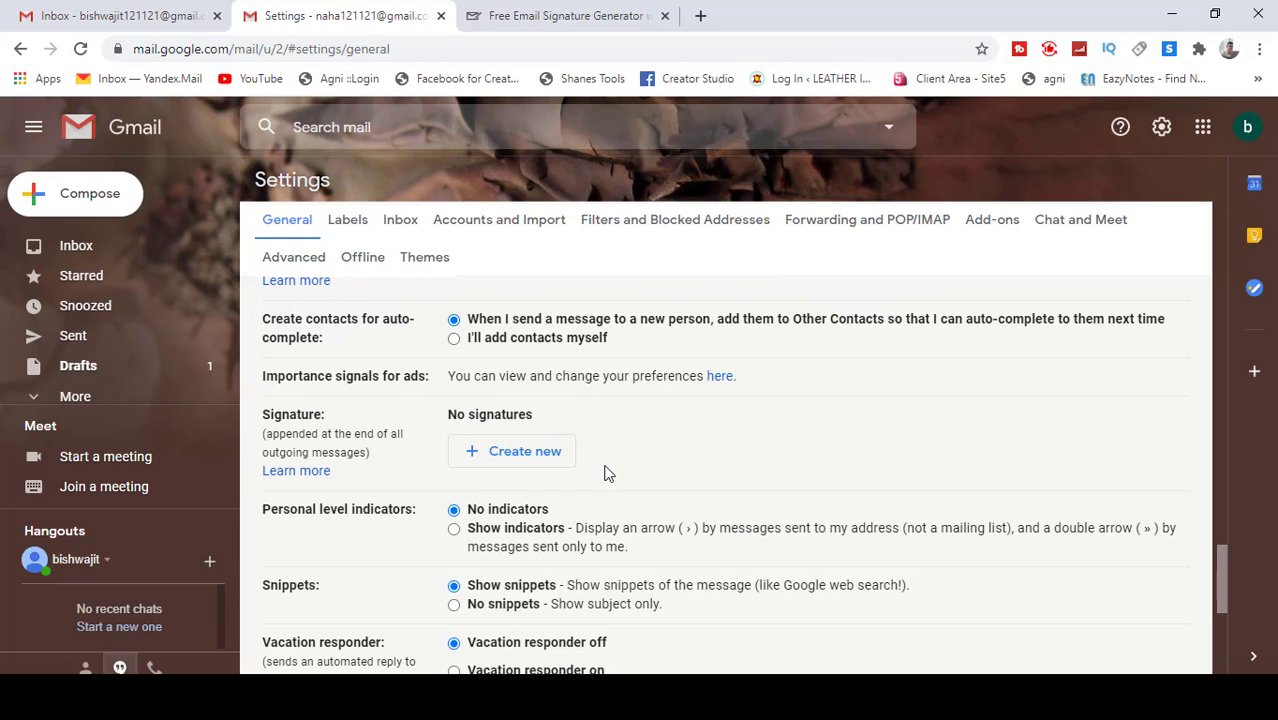
Step: Create a new named signature and paste the generated signature block into its editor
{"action": "left_click", "coordinate": [520, 461]}
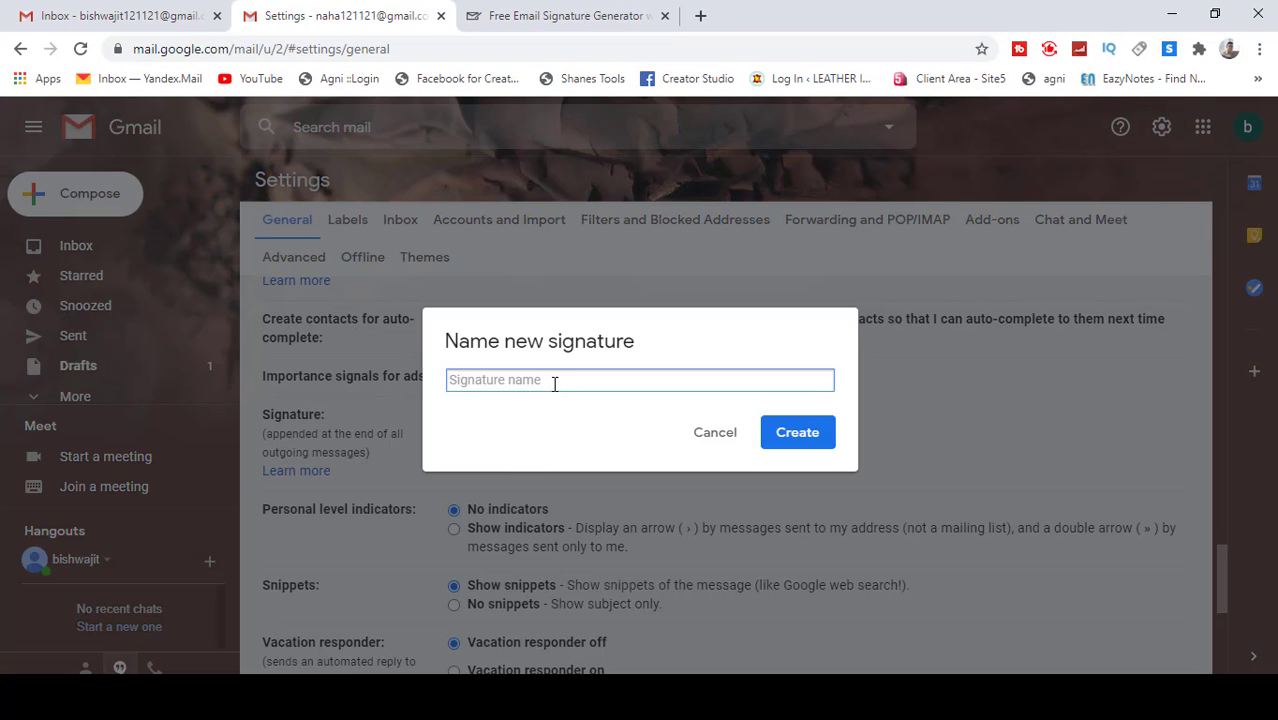
{"action": "type", "text": "bishwajit"}
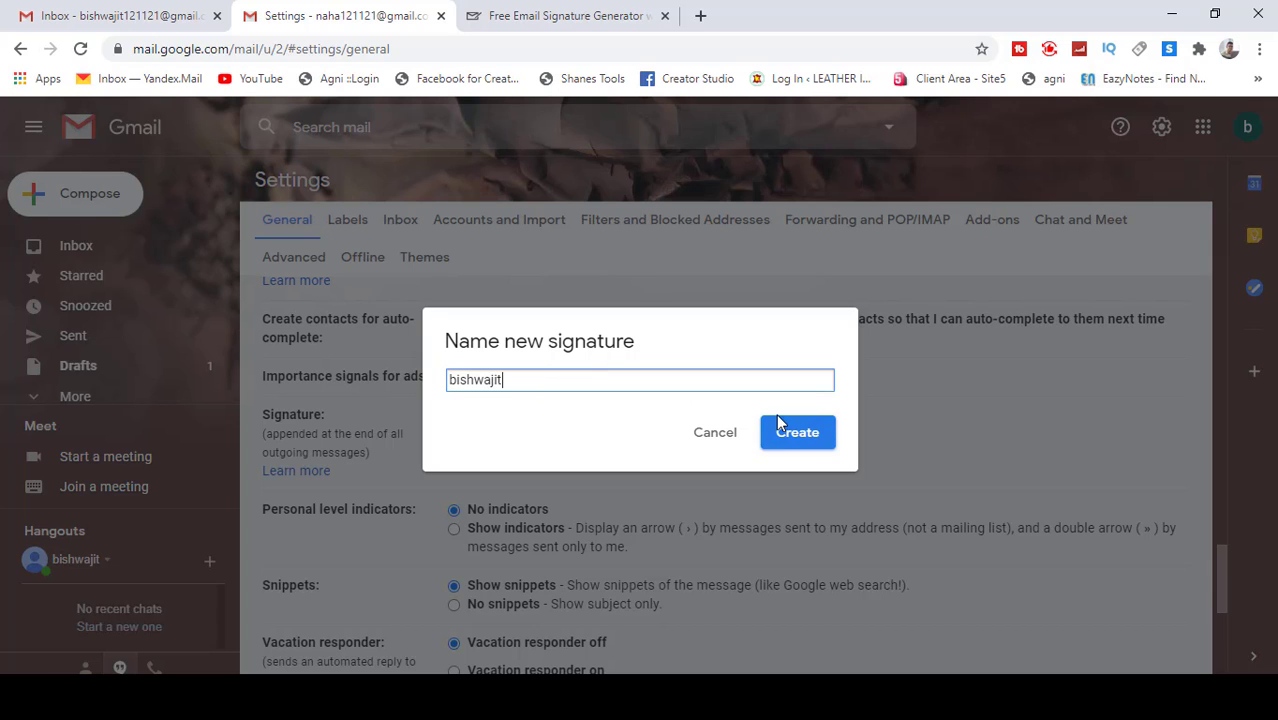
{"action": "left_click", "coordinate": [800, 440]}
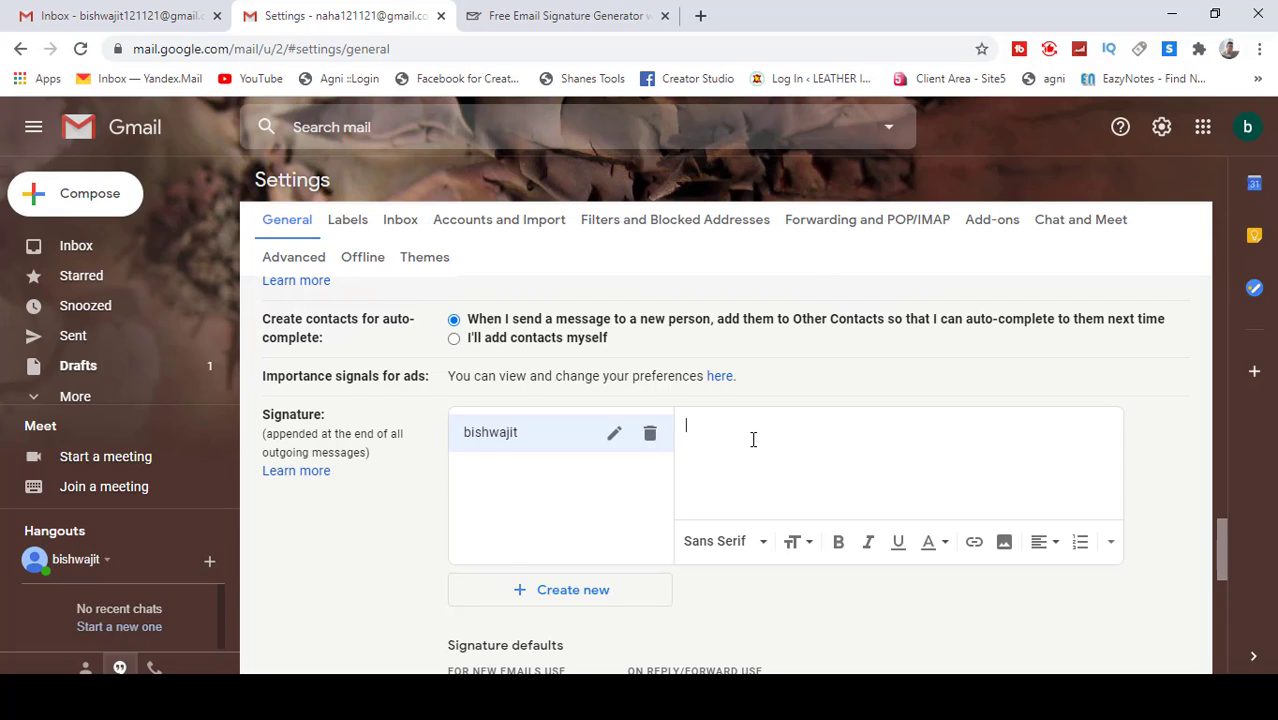
{"action": "key", "text": "ctrl+v"}
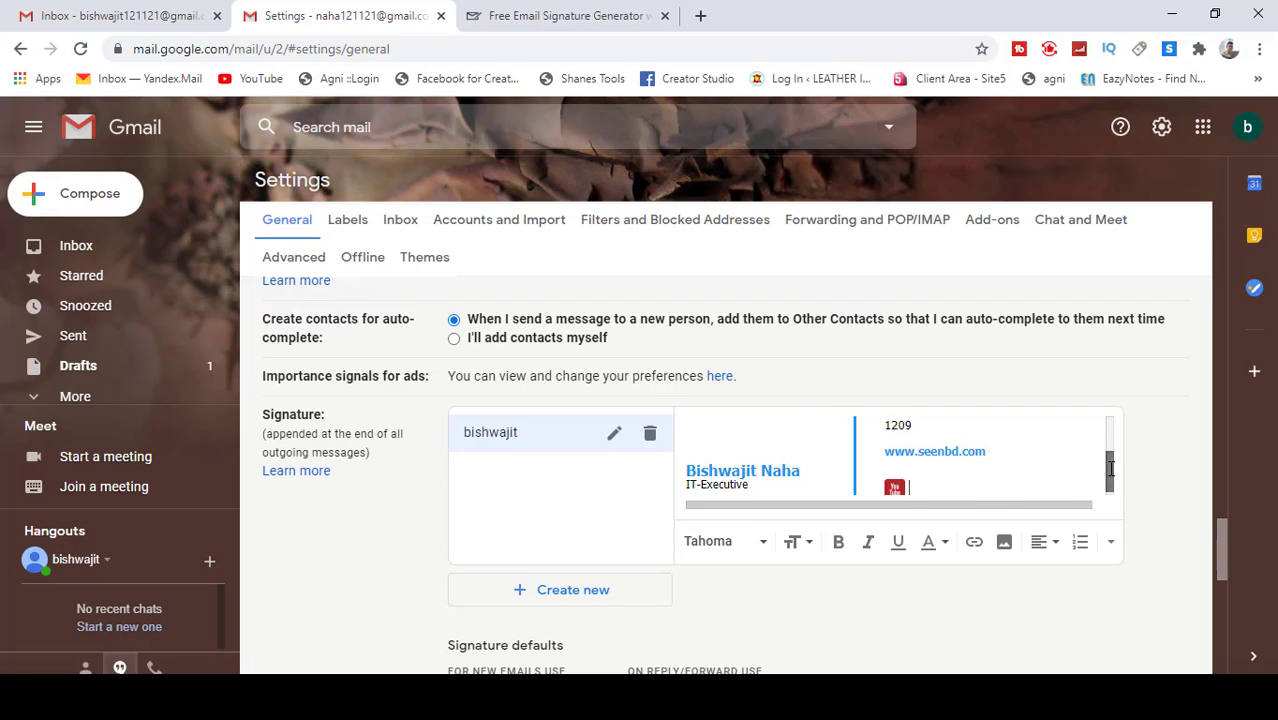
{"action": "mouse_move", "coordinate": [1110, 477]}
{"action": "left_mouse_down"}
{"action": "mouse_move", "coordinate": [1110, 437]}
{"action": "mouse_move", "coordinate": [1112, 506]}
{"action": "left_mouse_up"}
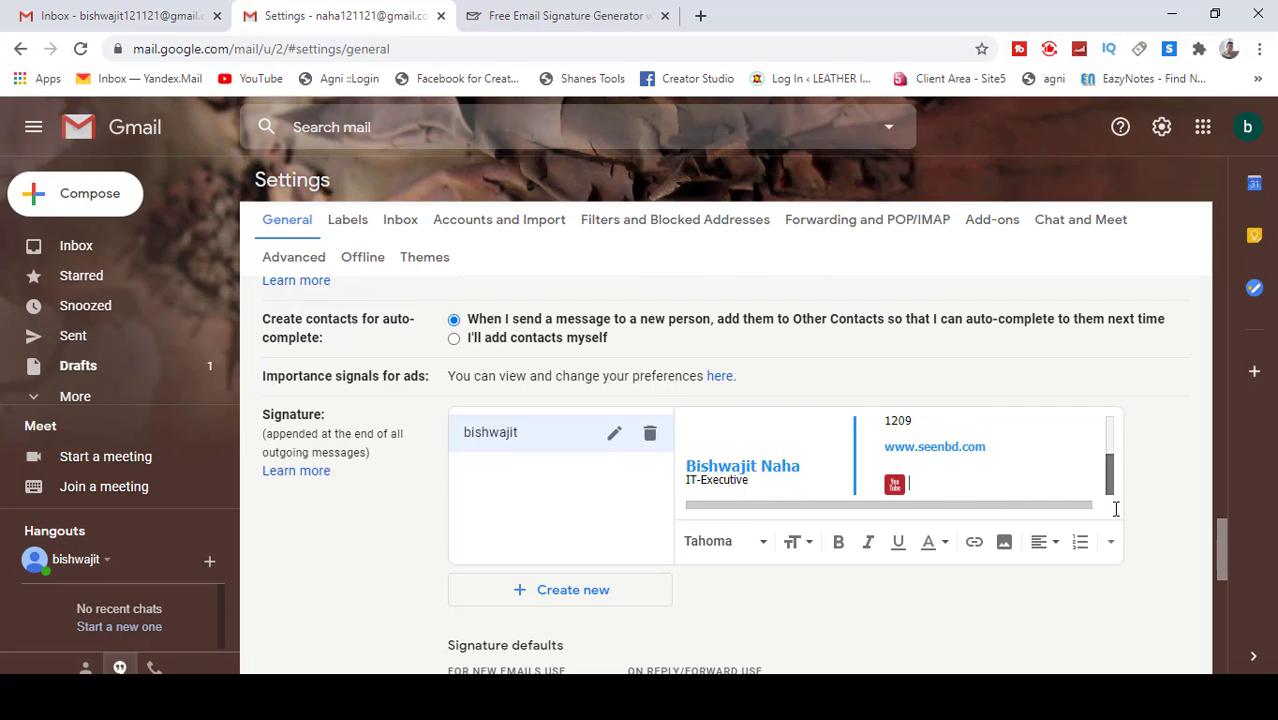
Step: Choose the new signature as default for both new emails and replies/forwards
{"action": "scroll", "coordinate": [814, 597], "scroll_direction": "down", "scroll_amount": 2}
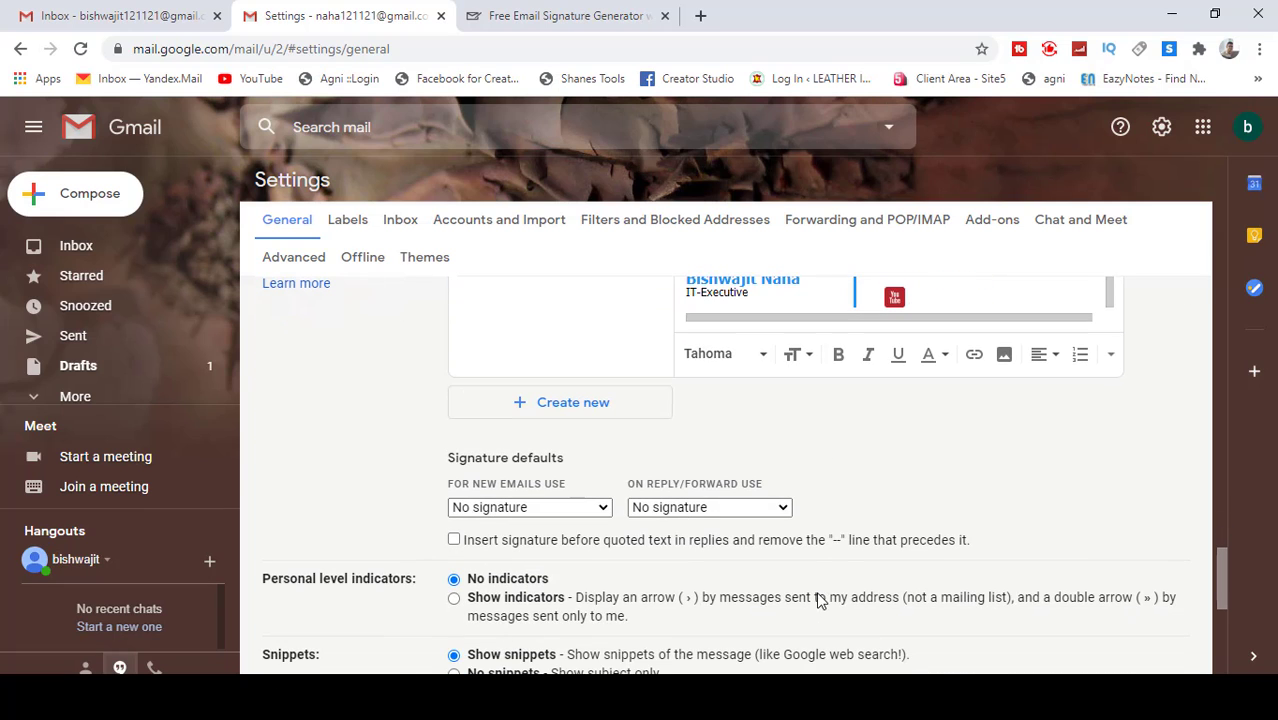
{"action": "left_click", "coordinate": [604, 510]}
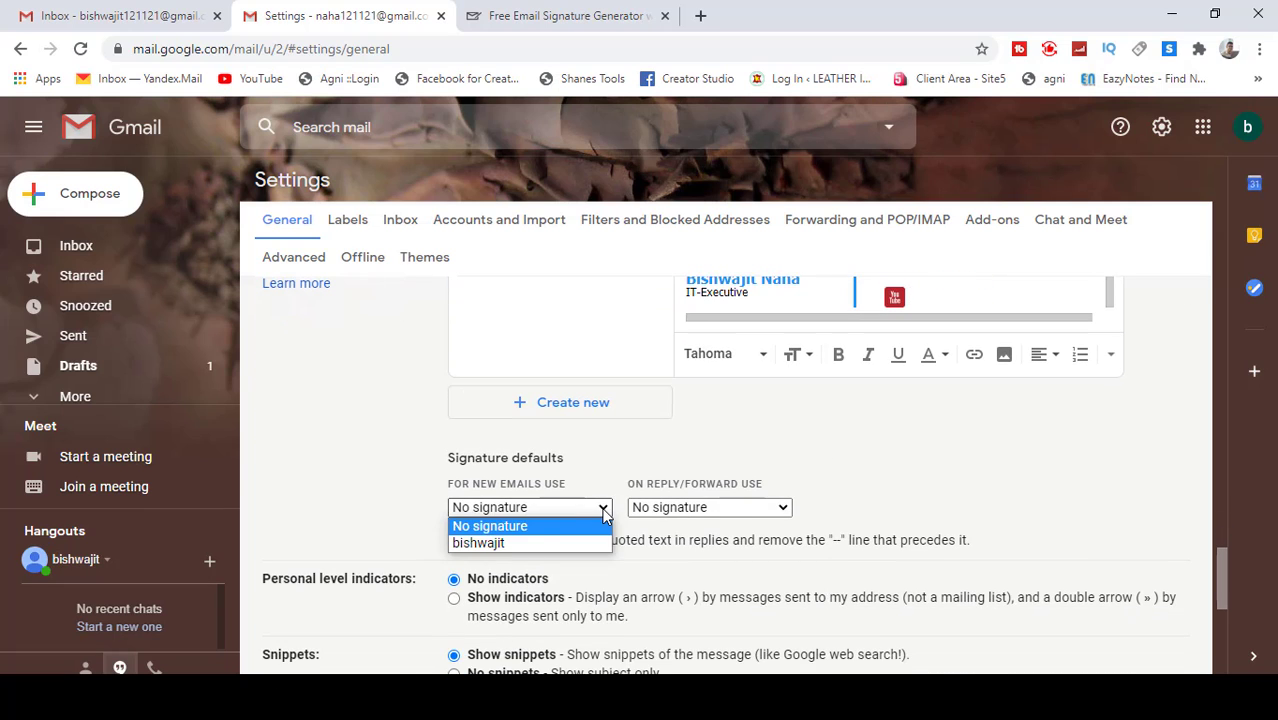
{"action": "left_click", "coordinate": [494, 549]}
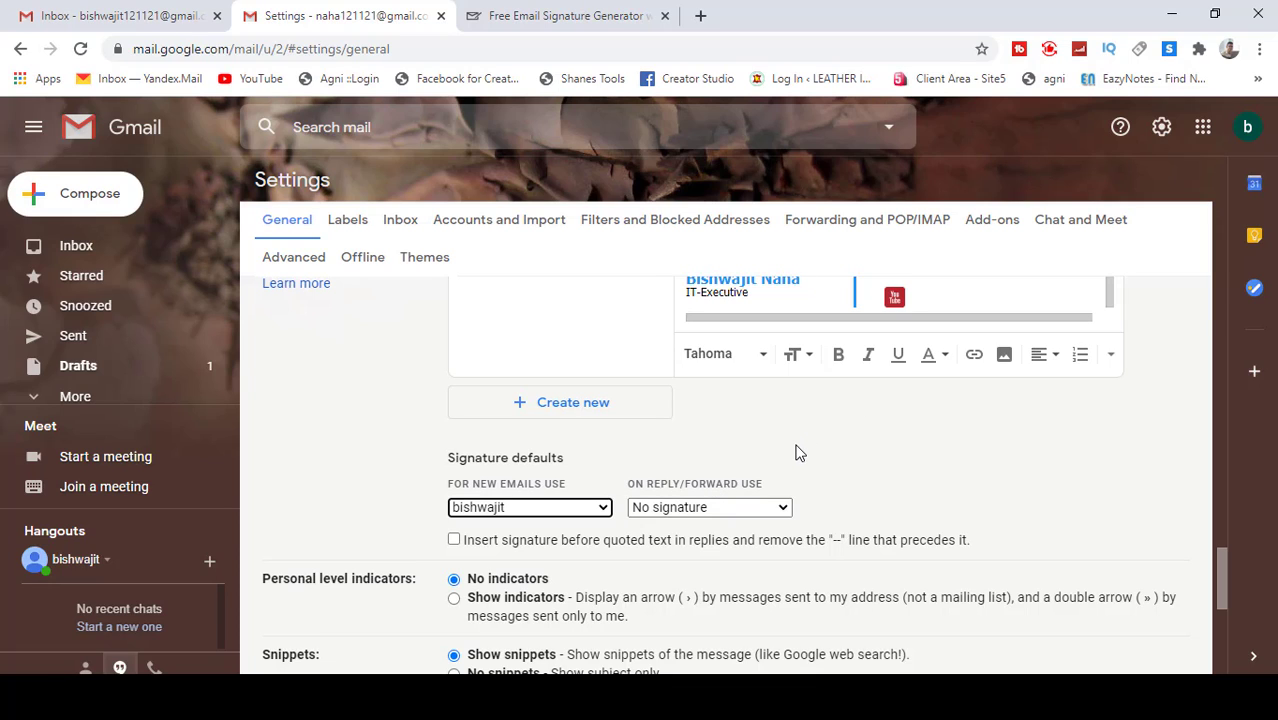
{"action": "left_click", "coordinate": [777, 507]}
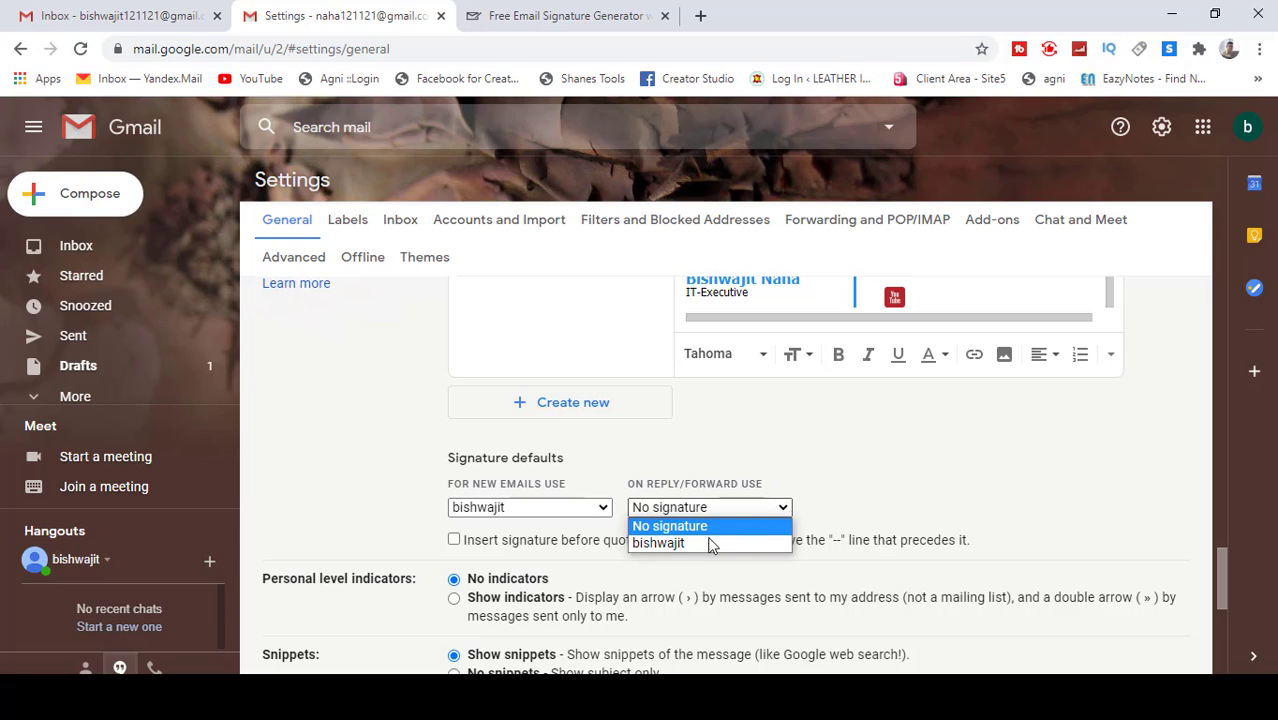
{"action": "left_click", "coordinate": [711, 544]}
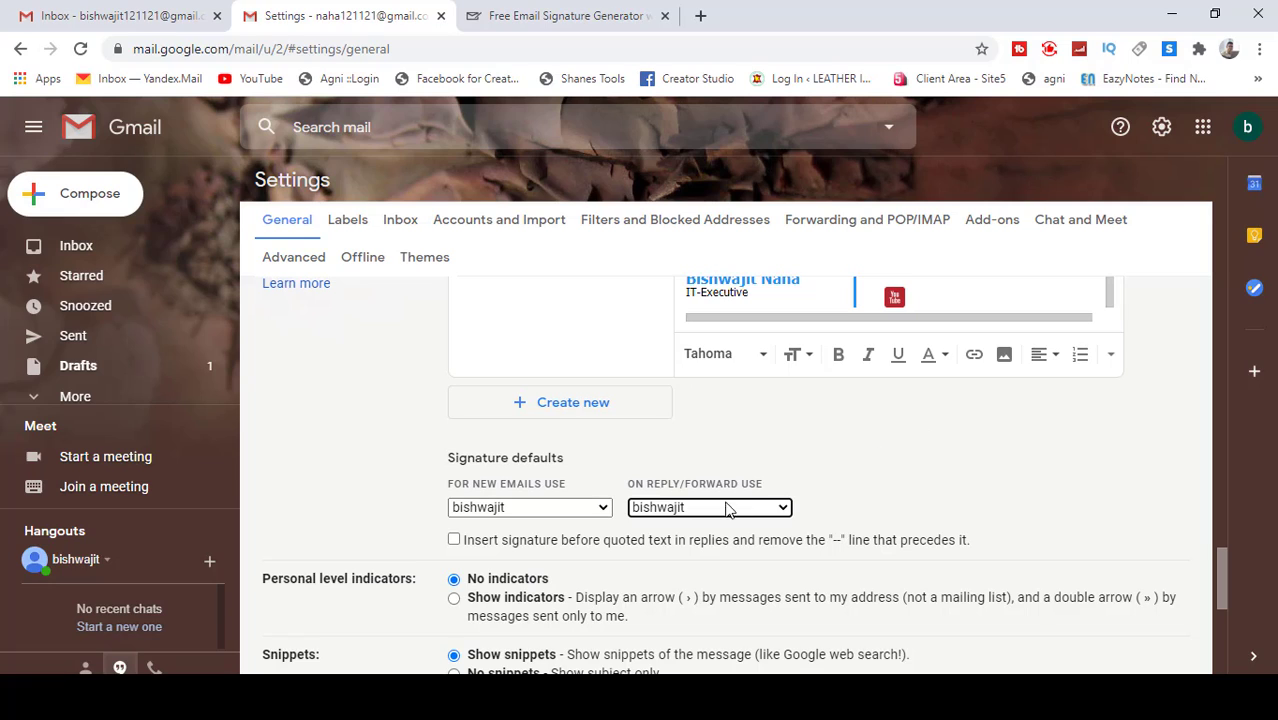
{"action": "left_click", "coordinate": [776, 508]}
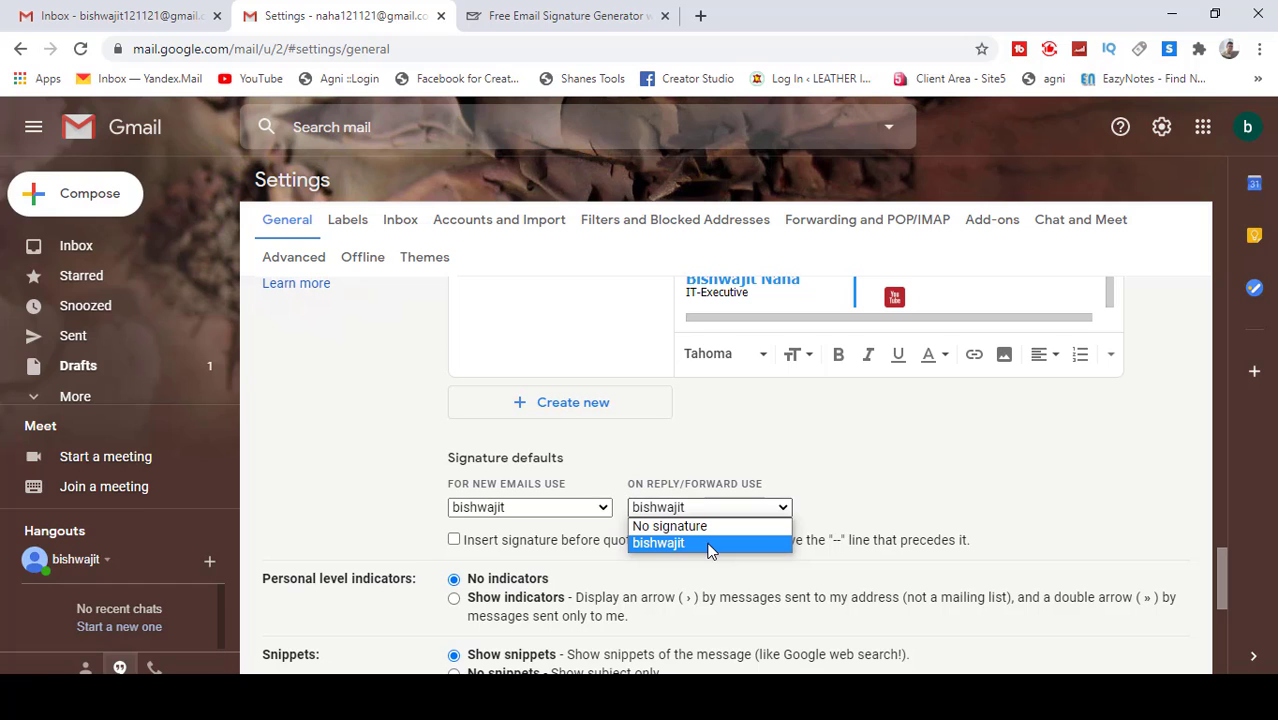
{"action": "left_click", "coordinate": [658, 543]}
Step: Save the signature settings, dismiss the signature-too-long warning, and save again
{"action": "scroll", "coordinate": [940, 540], "scroll_direction": "down", "scroll_amount": 5}
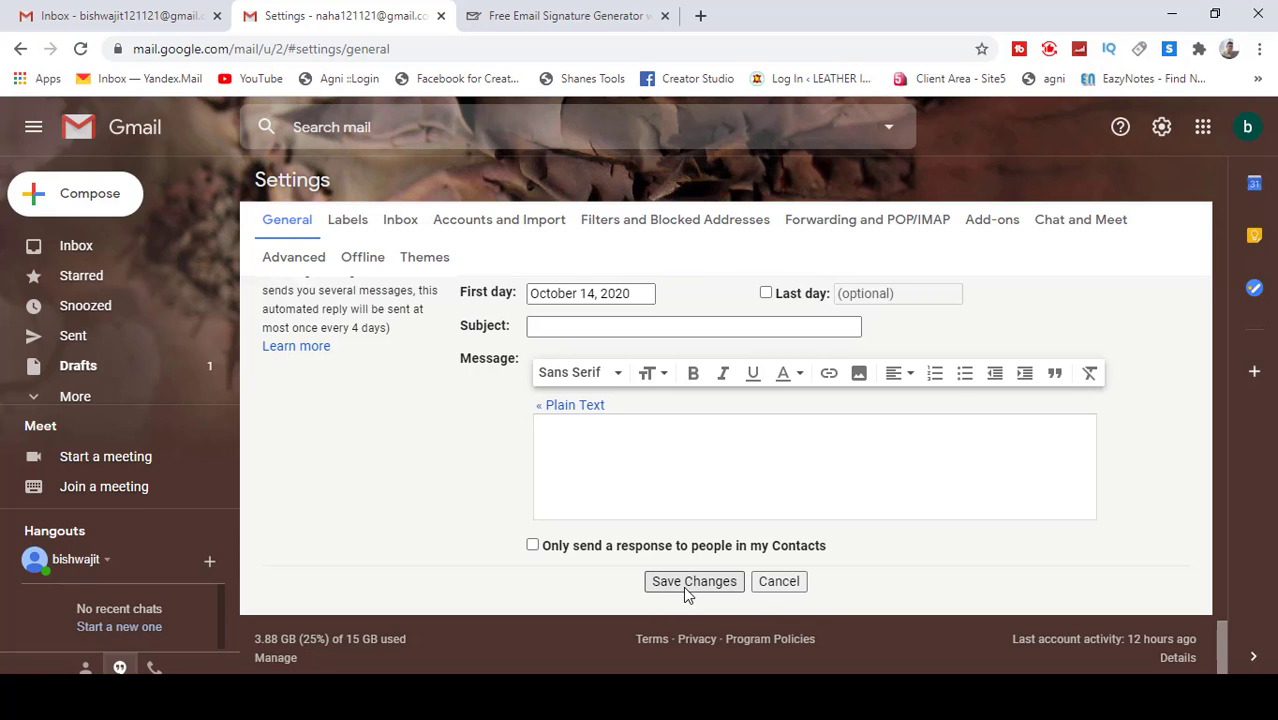
{"action": "left_click", "coordinate": [685, 585]}
{"action": "left_click", "coordinate": [815, 156]}
{"action": "scroll", "coordinate": [607, 420], "scroll_direction": "up", "scroll_amount": 5}
{"action": "scroll", "coordinate": [607, 420], "scroll_direction": "down", "scroll_amount": 5}
{"action": "left_click", "coordinate": [783, 547]}
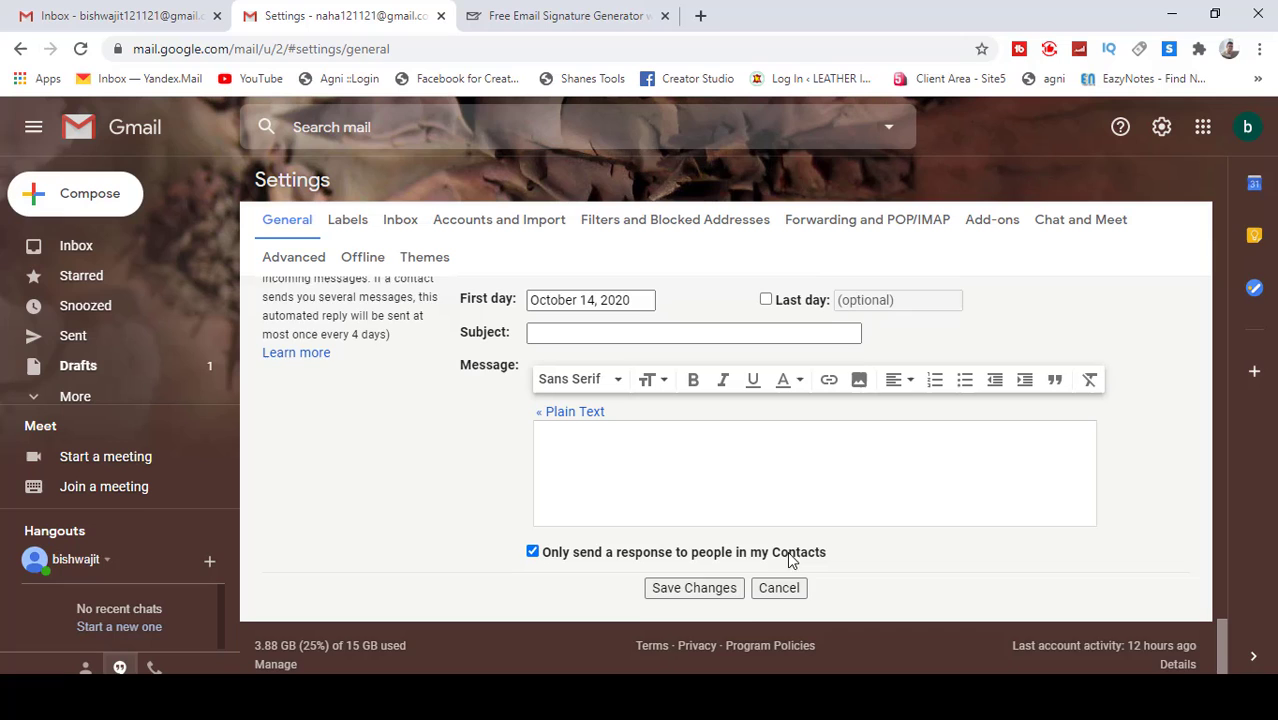
Step: Save the settings once more and return to the Primary inbox
{"action": "left_click", "coordinate": [687, 583]}
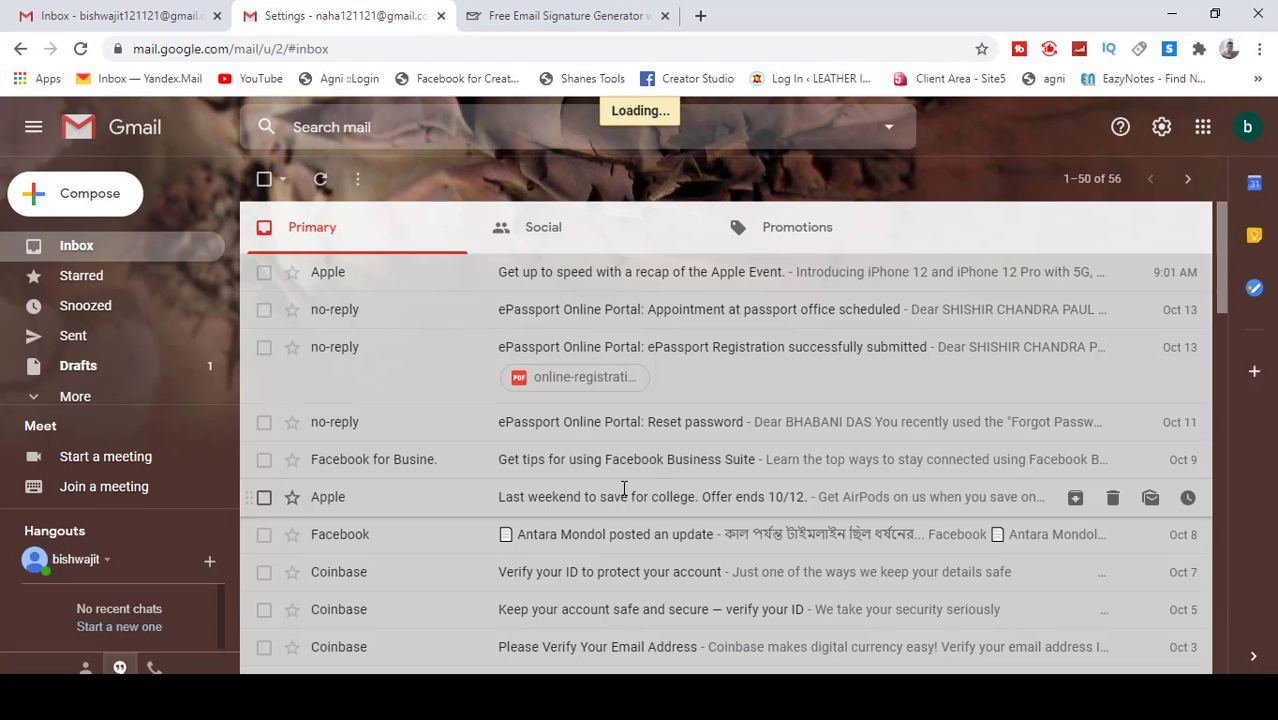
{"action": "left_click", "coordinate": [595, 228]}
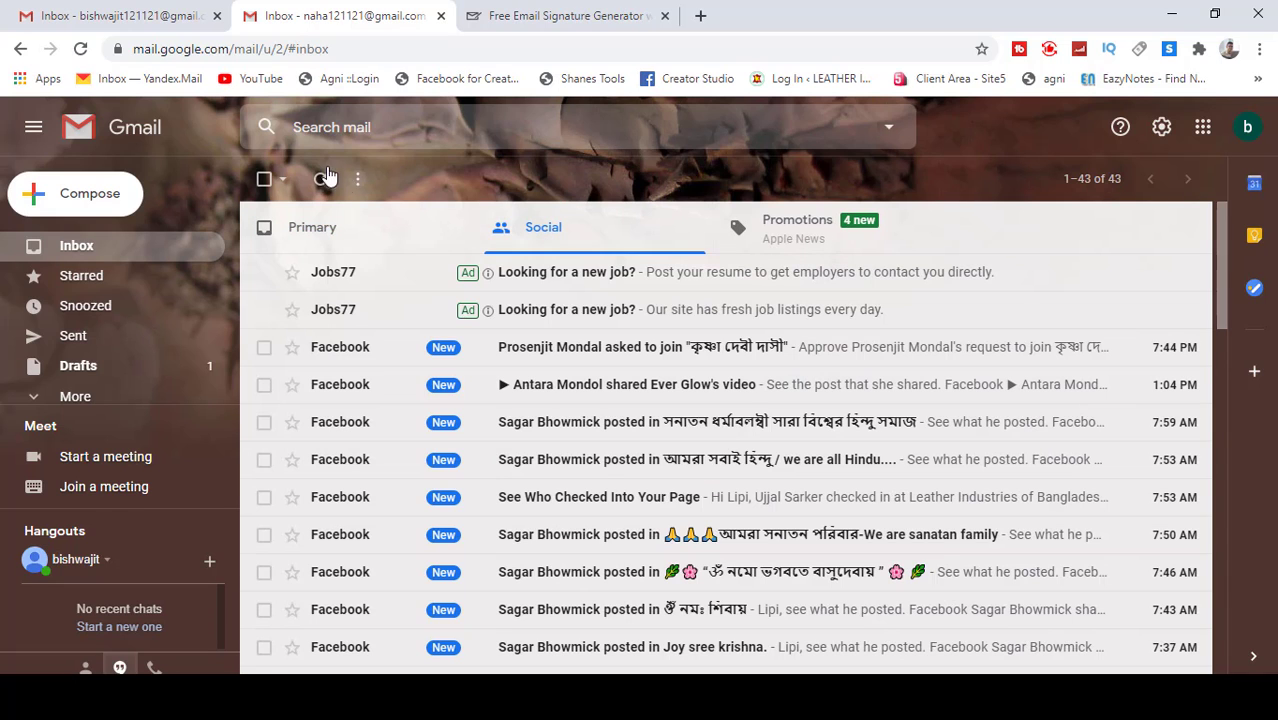
{"action": "left_click", "coordinate": [56, 245]}
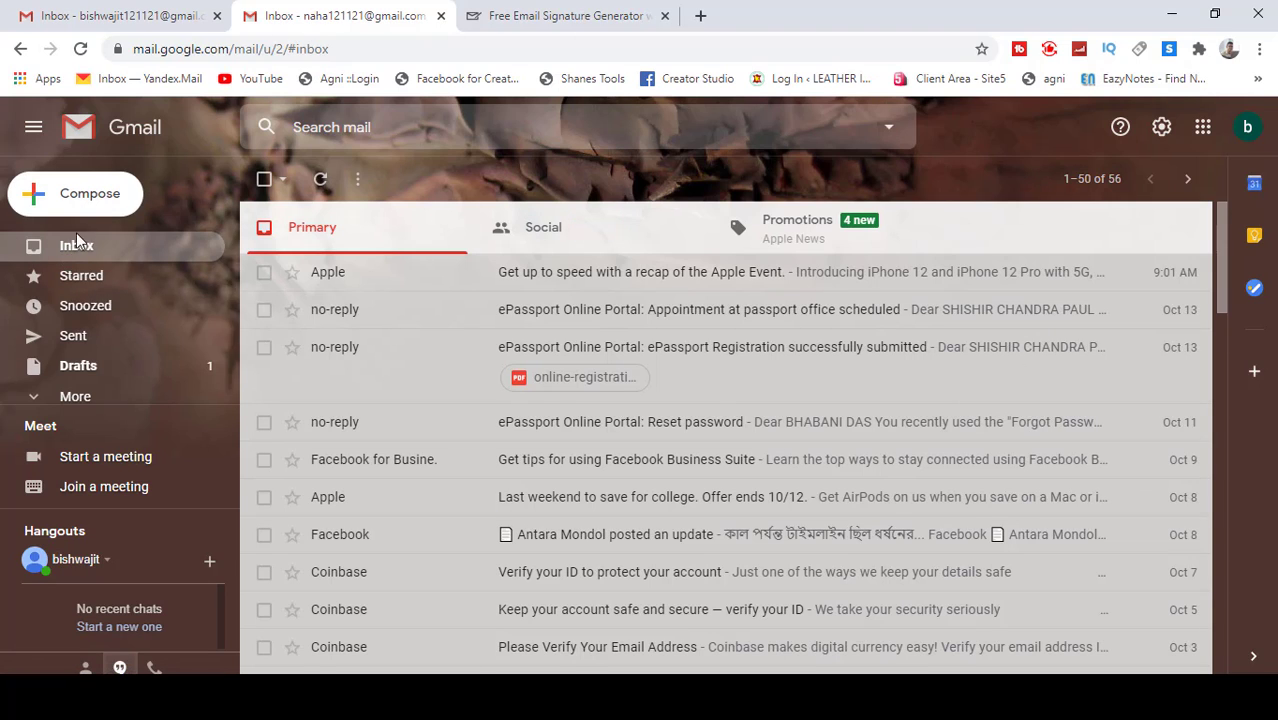
Step: Start a new message and check that the signature appears in the body
{"action": "left_click", "coordinate": [84, 199]}
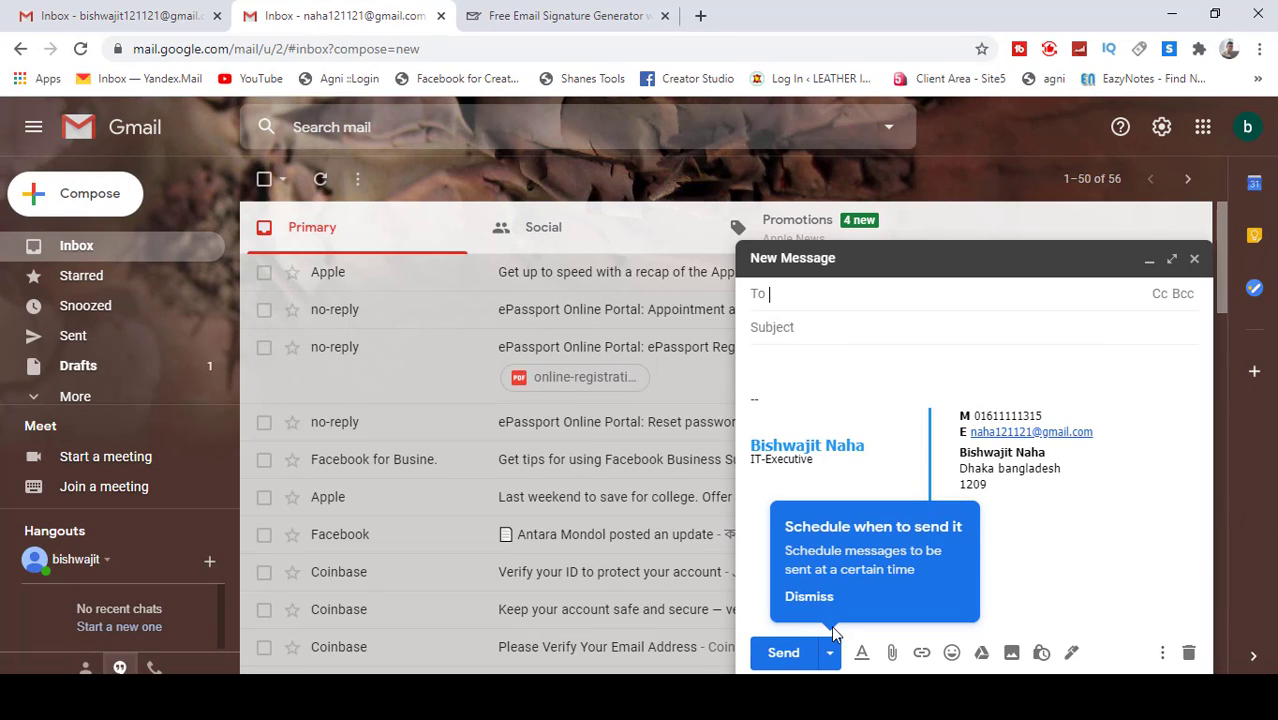
{"action": "left_click", "coordinate": [1065, 363]}
{"action": "left_click_drag", "start_coordinate": [754, 382], "coordinate": [1048, 395]}
{"action": "left_click", "coordinate": [821, 360]}
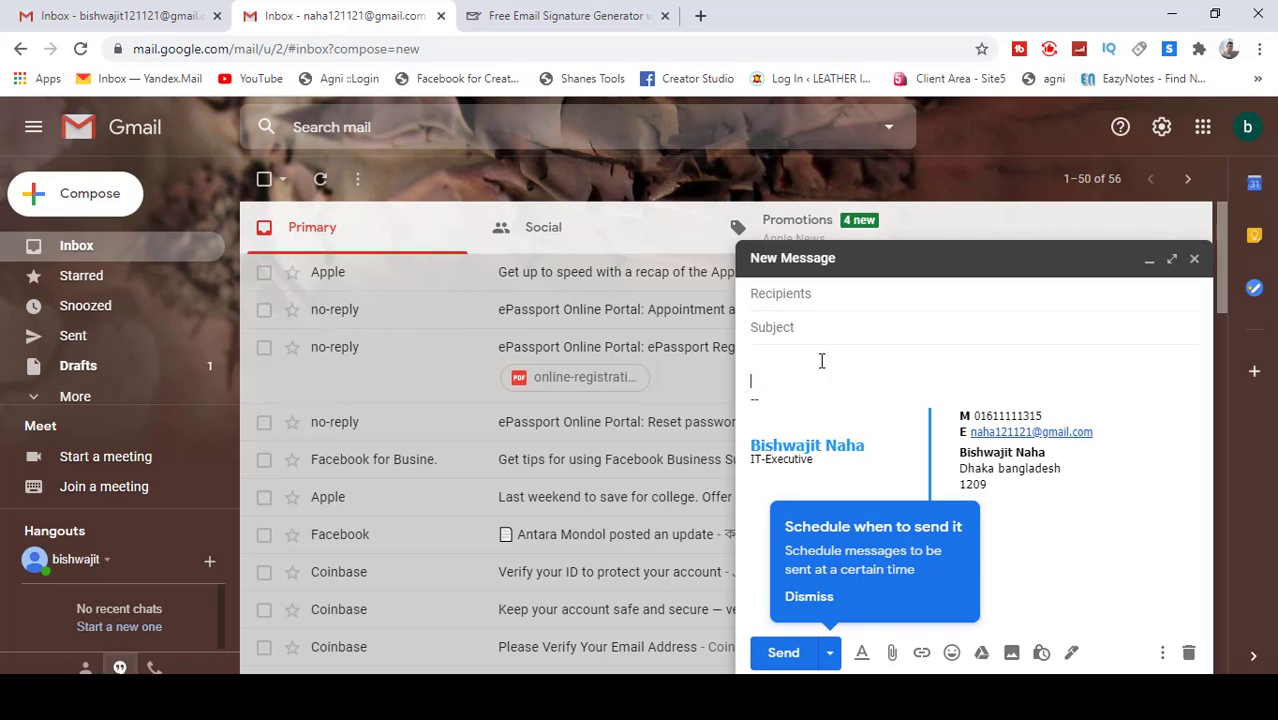
{"action": "left_click", "coordinate": [812, 598]}
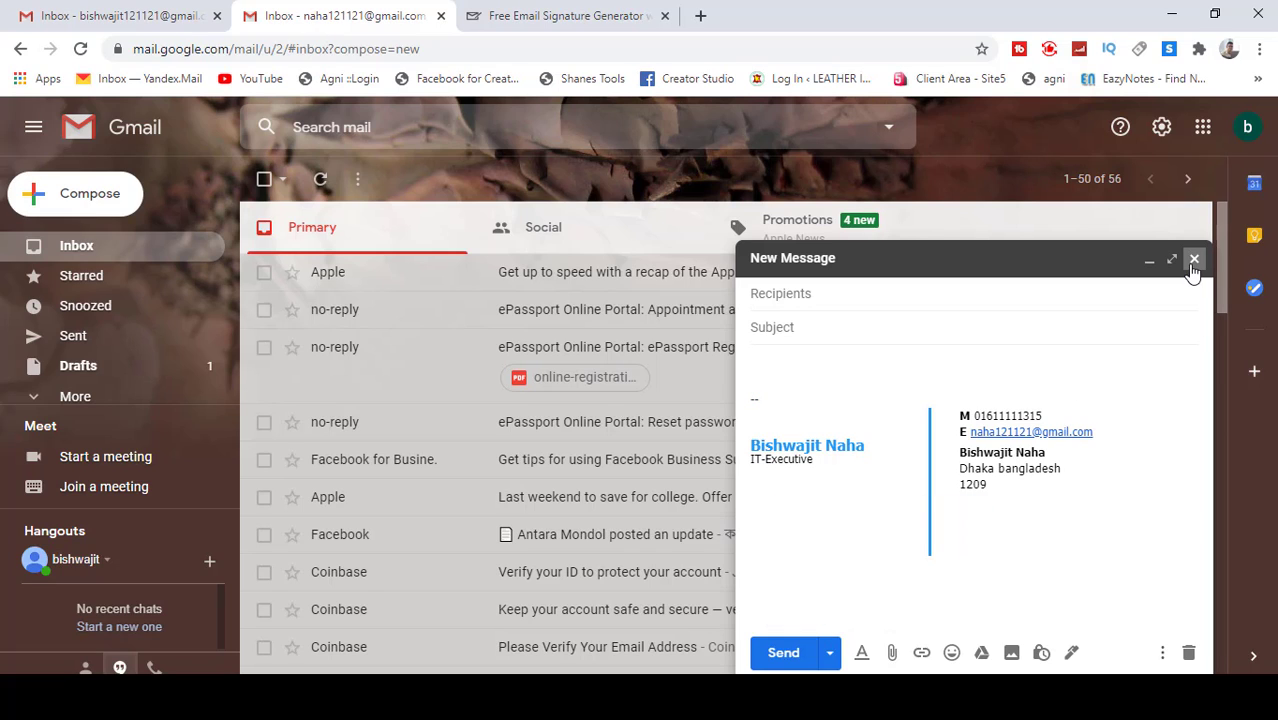
Step: Send the test message 'check' to the other Gmail account's suggested address
{"action": "left_click", "coordinate": [850, 303]}
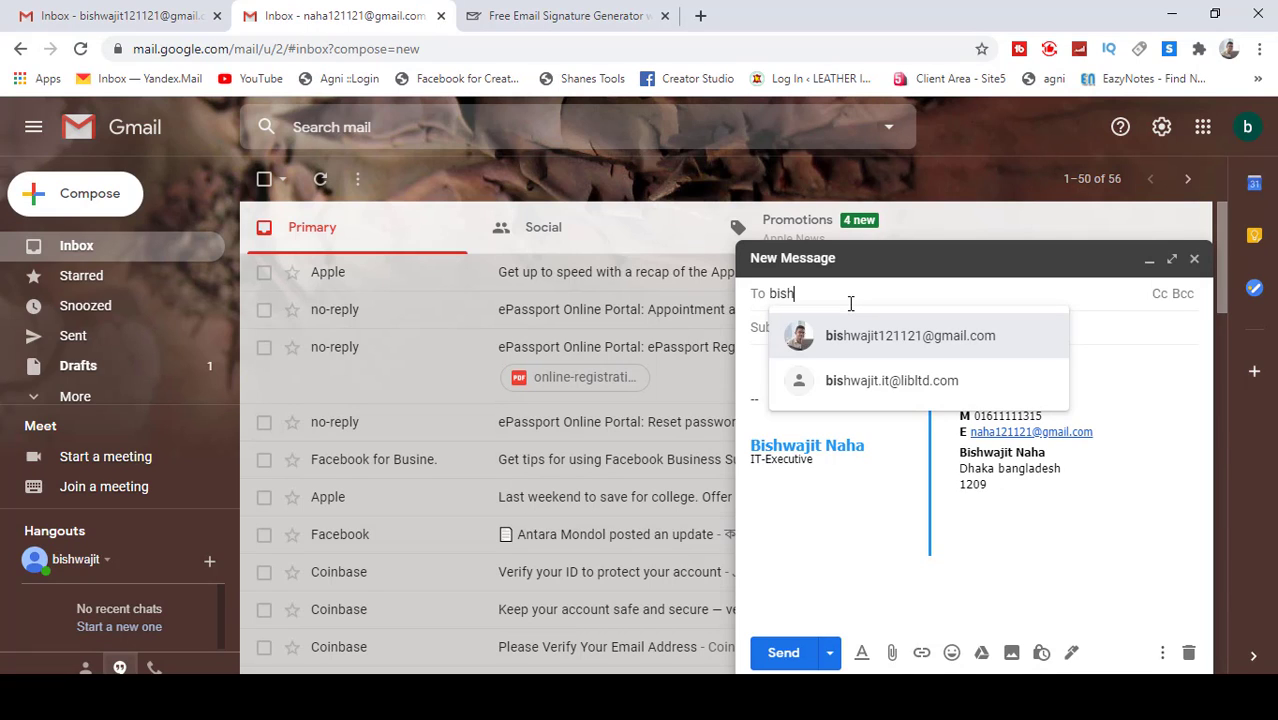
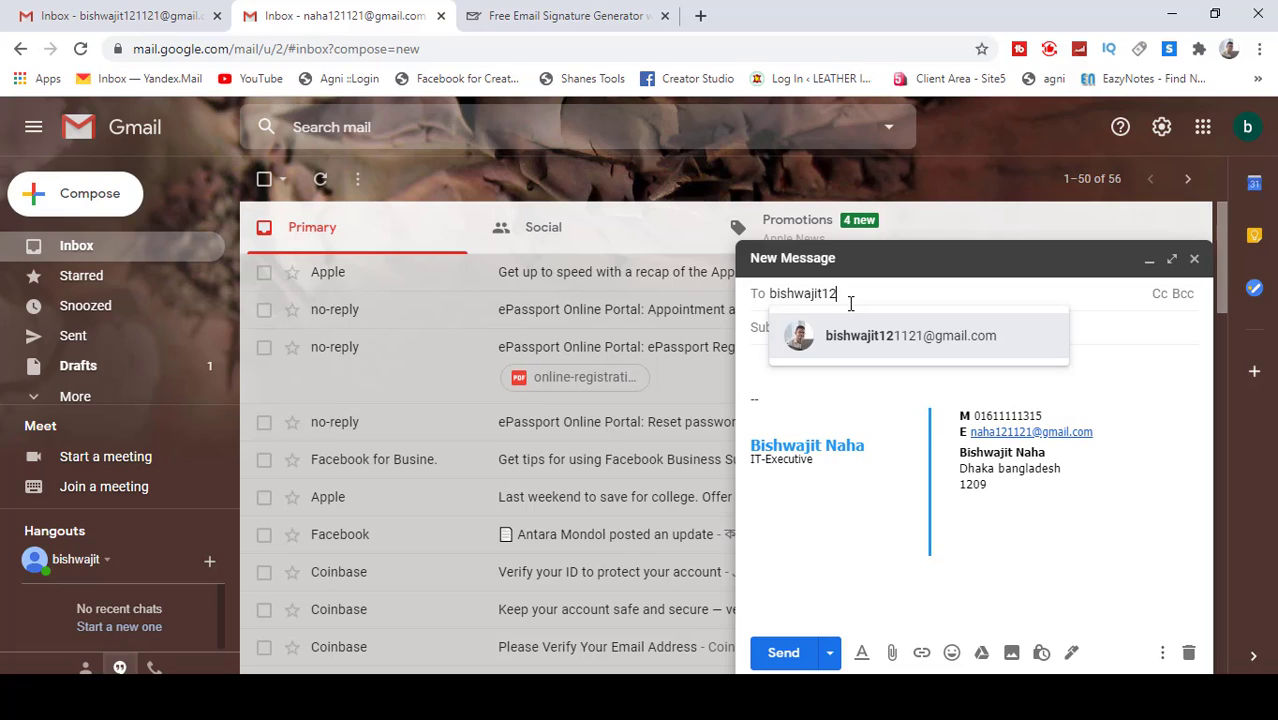
{"action": "left_click", "coordinate": [893, 350]}
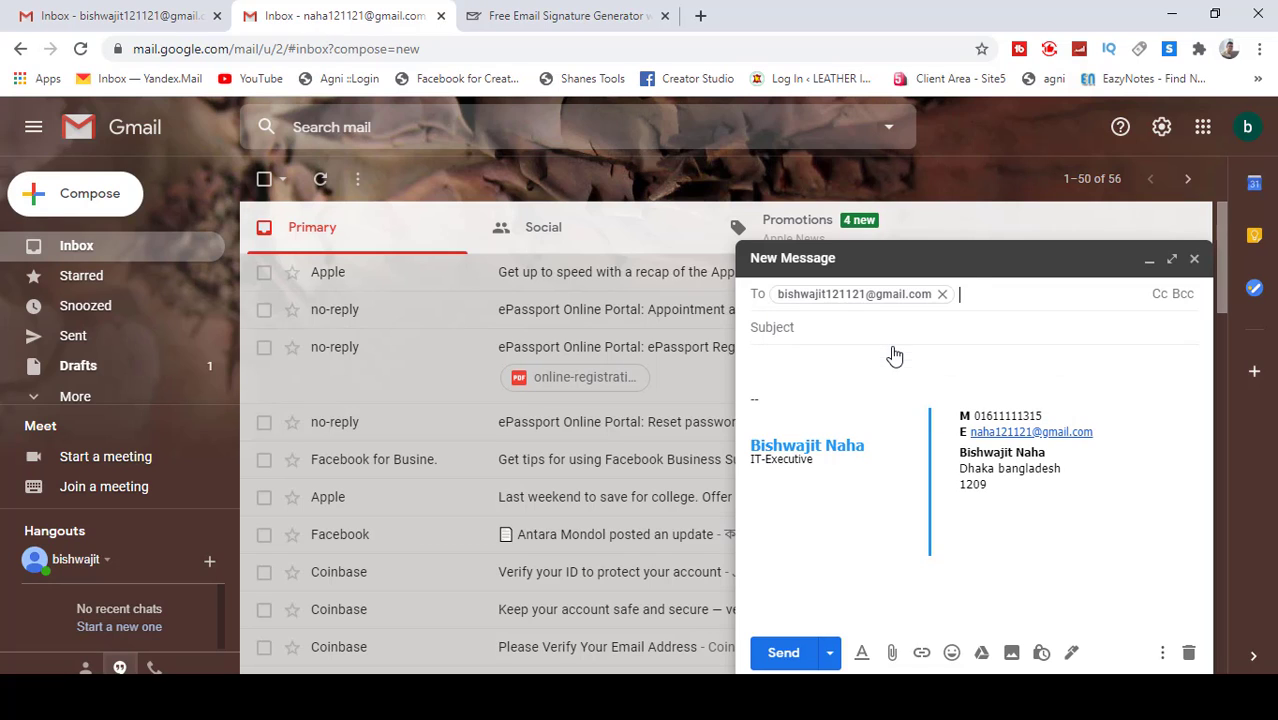
{"action": "left_click", "coordinate": [820, 331]}
{"action": "left_click", "coordinate": [784, 360]}
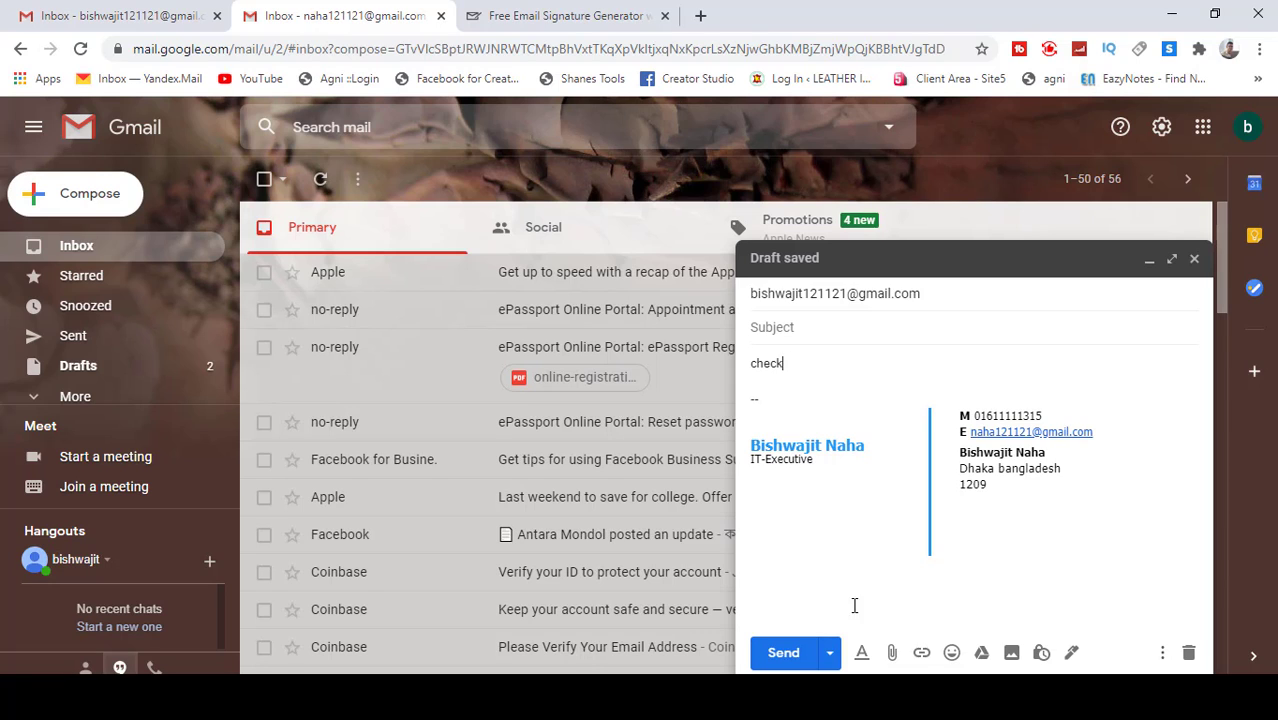
{"action": "left_click", "coordinate": [784, 653]}
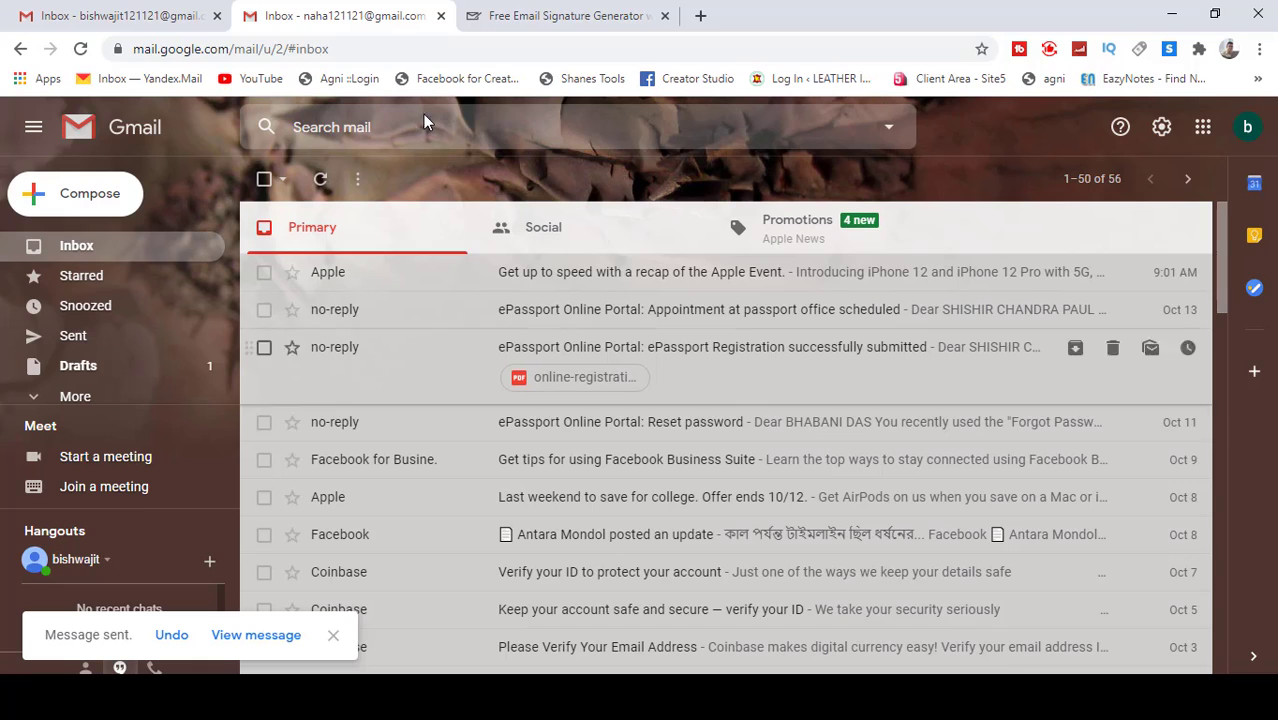
{"action": "left_click", "coordinate": [100, 17]}
{"action": "left_click", "coordinate": [1247, 127]}
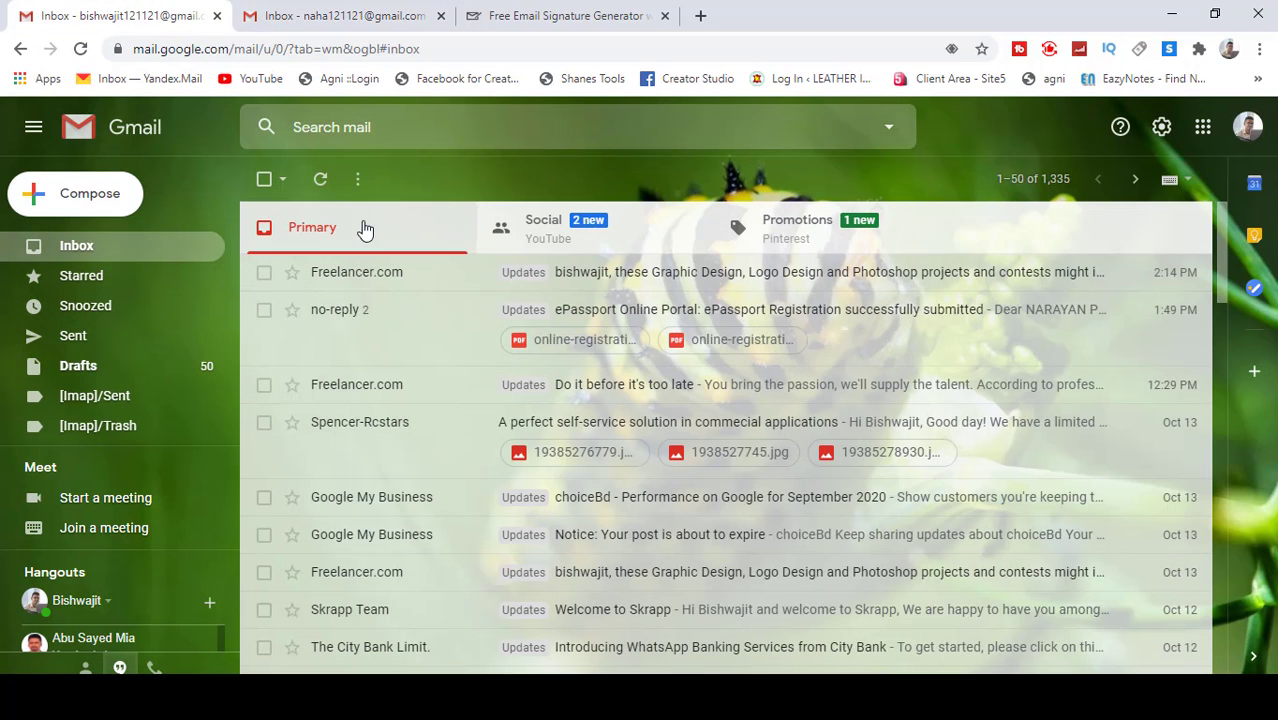
Step: Reload the receiving account's inbox and expand its full sidebar label list
{"action": "left_click", "coordinate": [80, 48]}
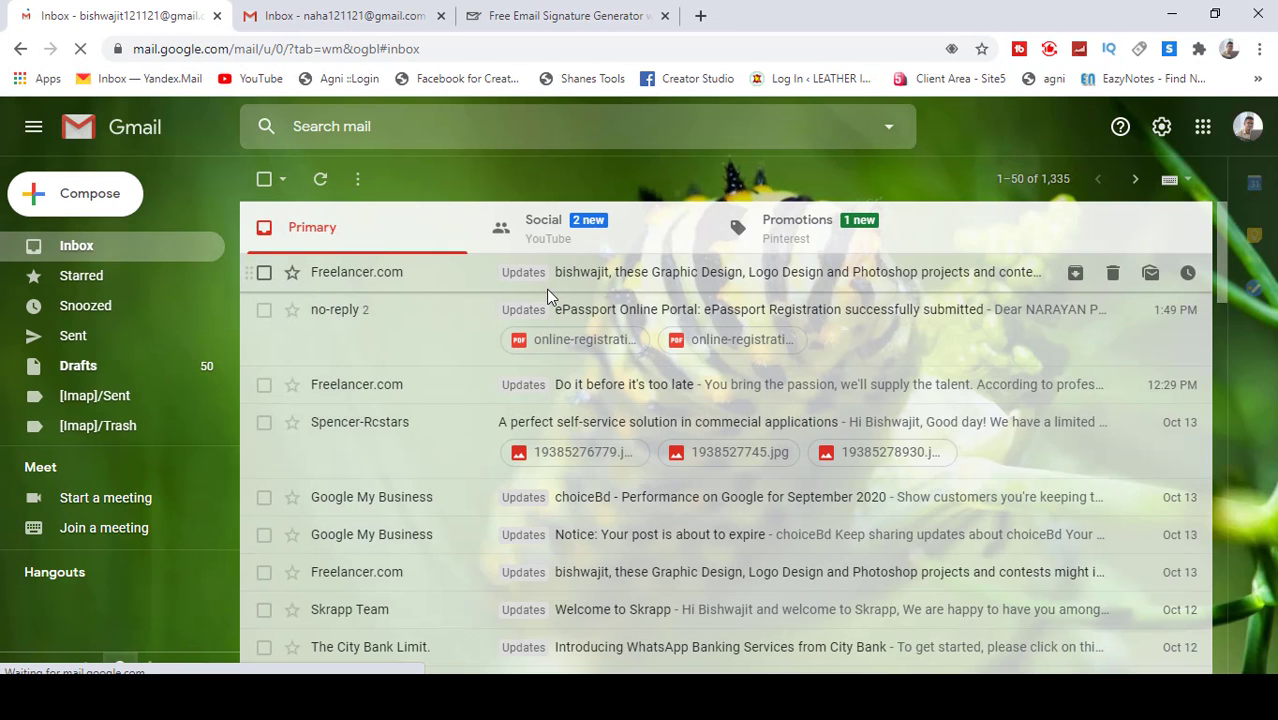
{"action": "scroll", "coordinate": [113, 346], "scroll_direction": "down", "scroll_amount": 1}
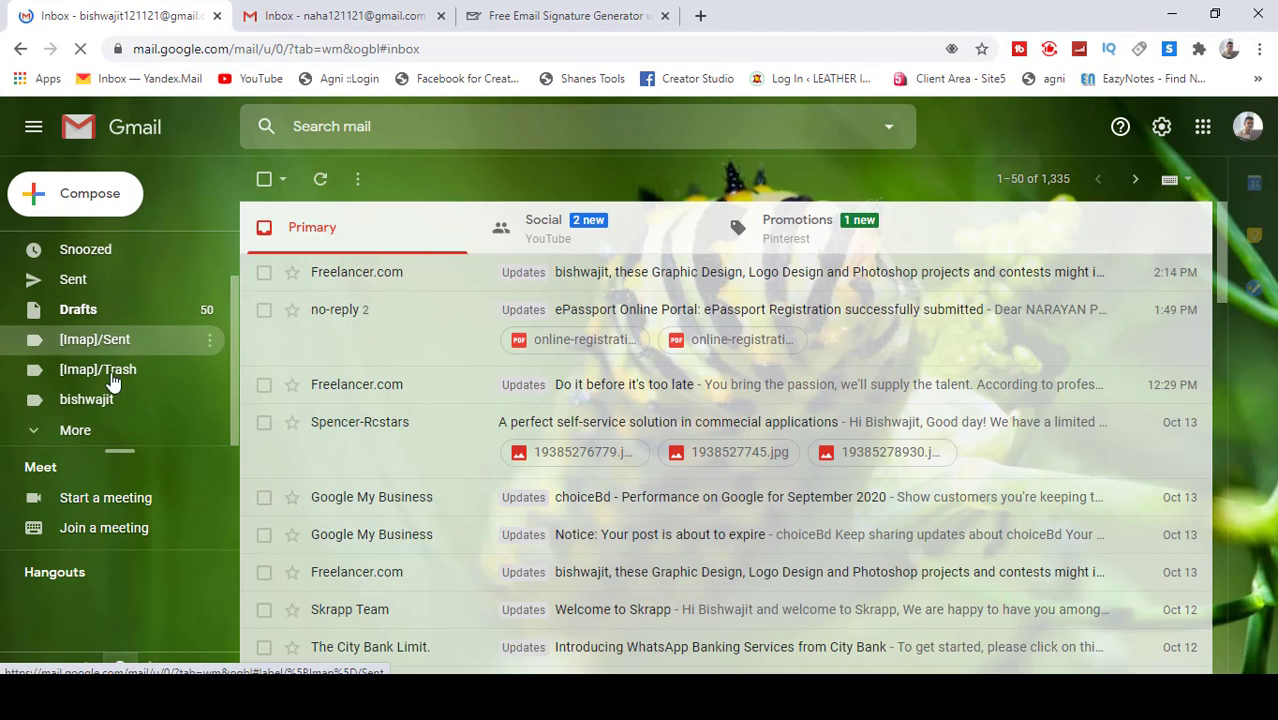
{"action": "left_click", "coordinate": [94, 428]}
{"action": "scroll", "coordinate": [108, 415], "scroll_direction": "down", "scroll_amount": 4}
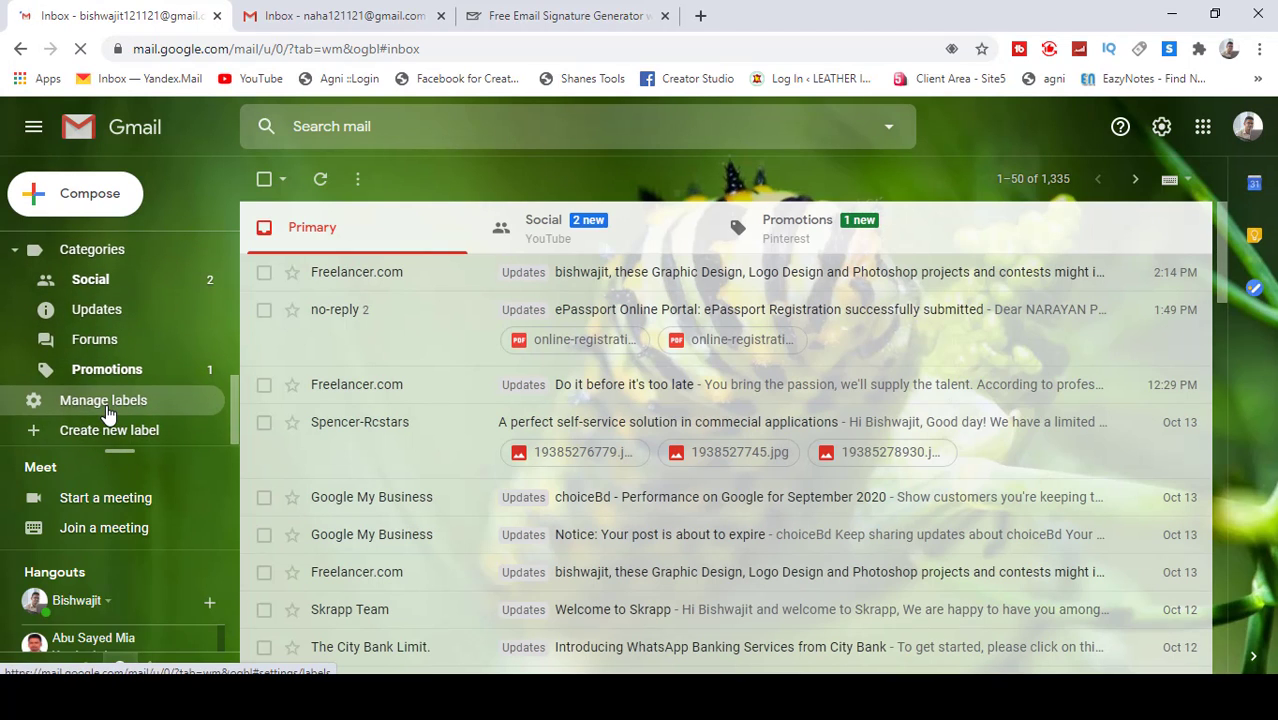
{"action": "scroll", "coordinate": [108, 415], "scroll_direction": "up", "scroll_amount": 2}
{"action": "scroll", "coordinate": [108, 415], "scroll_direction": "up", "scroll_amount": 3}
{"action": "scroll", "coordinate": [727, 400], "scroll_direction": "down", "scroll_amount": 5}
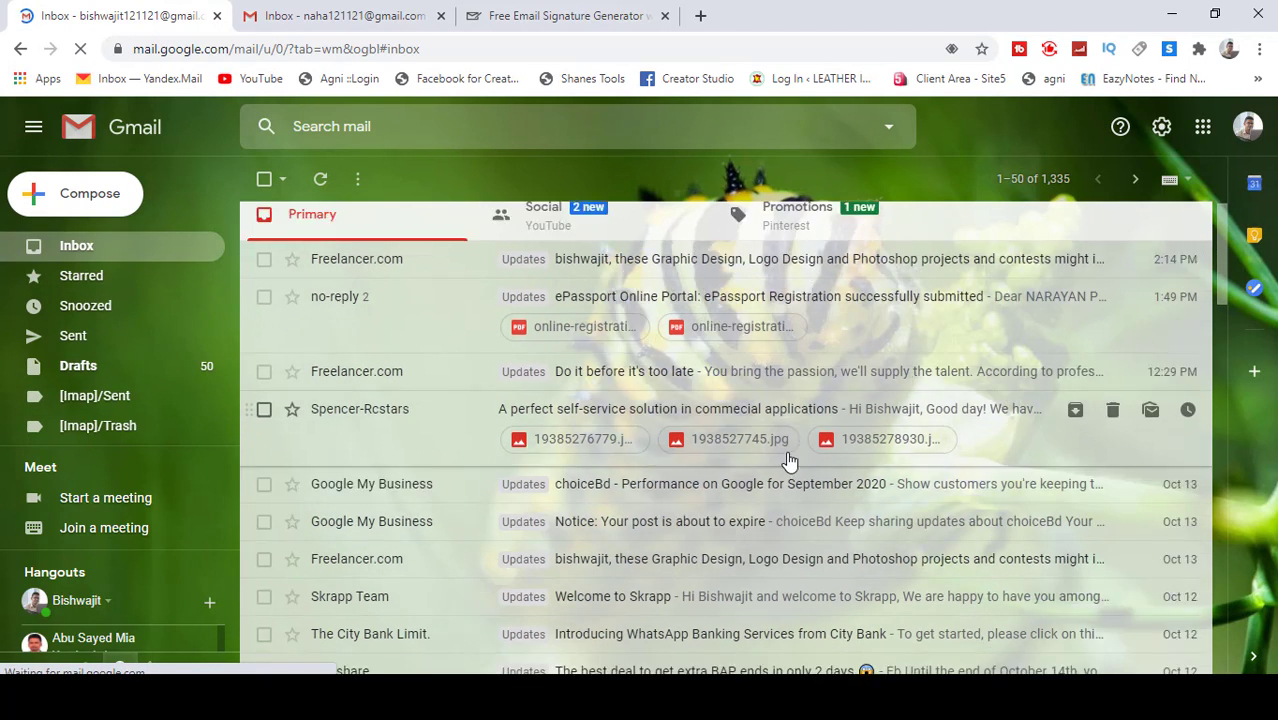
{"action": "scroll", "coordinate": [710, 480], "scroll_direction": "up", "scroll_amount": 5}
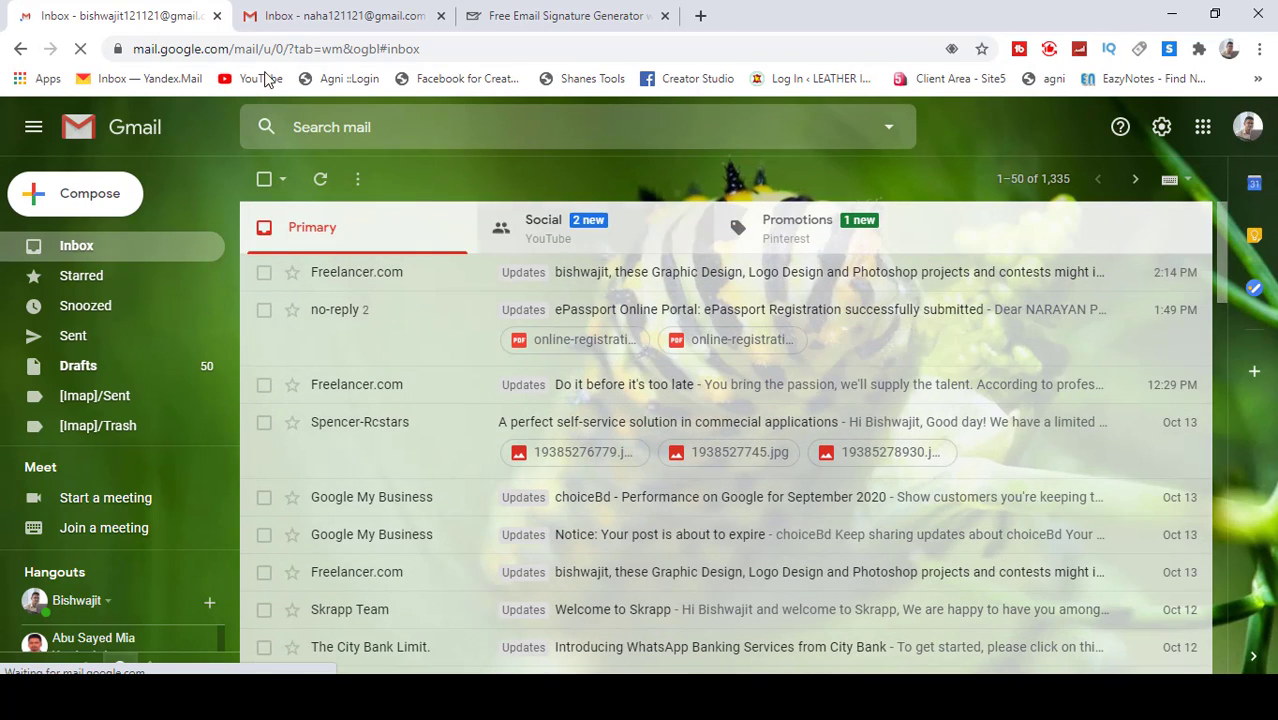
Step: Show the sending account's Sent folder with the 'check' message at the top
{"action": "left_click", "coordinate": [349, 17]}
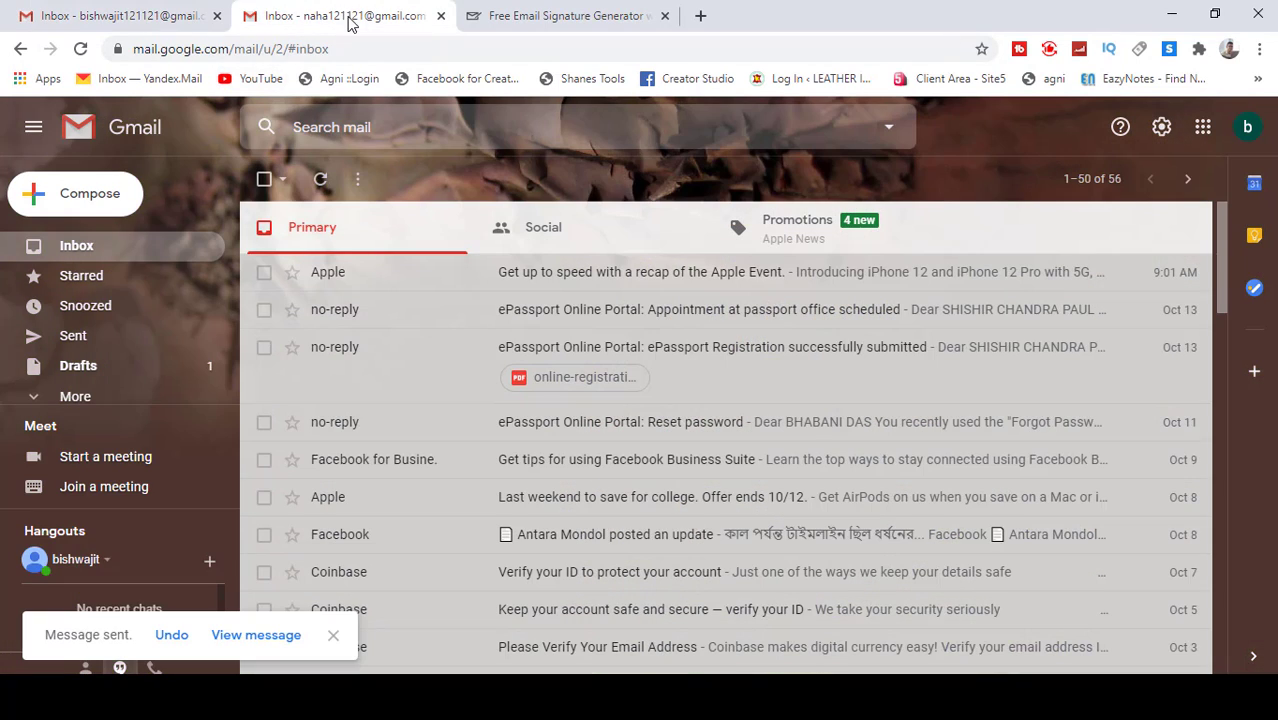
{"action": "left_click", "coordinate": [86, 334]}
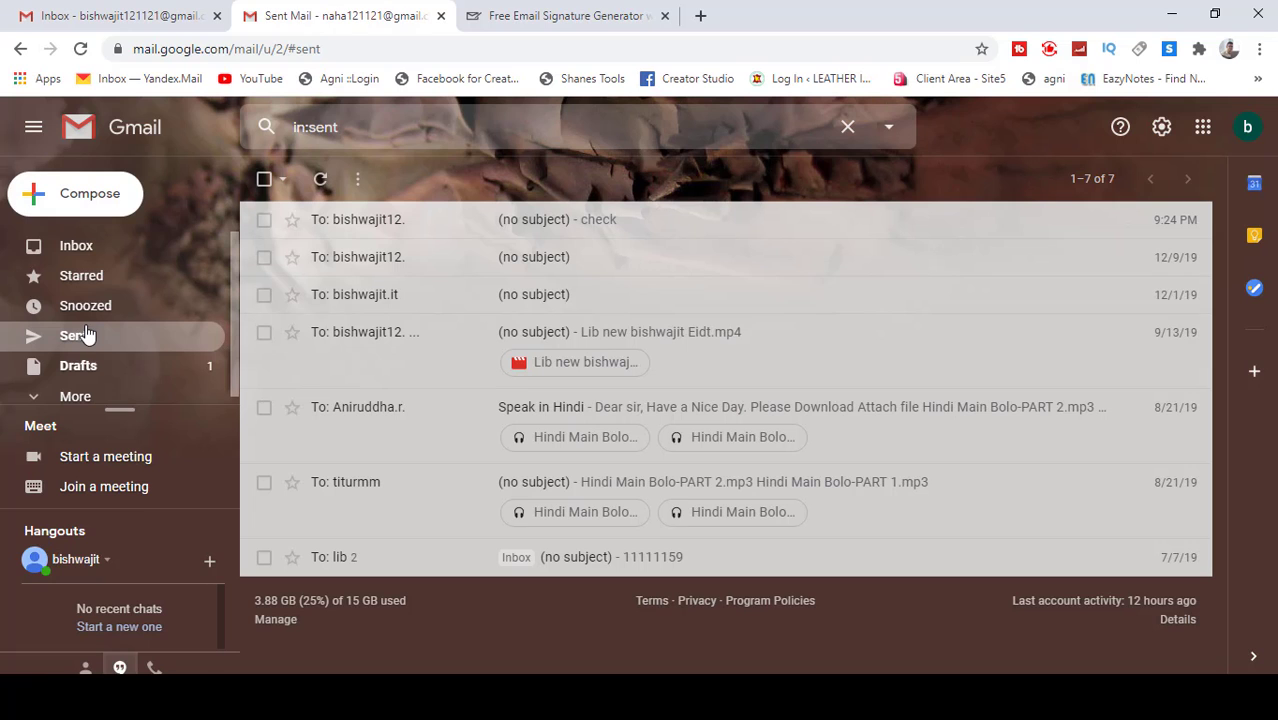
{"action": "left_click", "coordinate": [103, 15]}
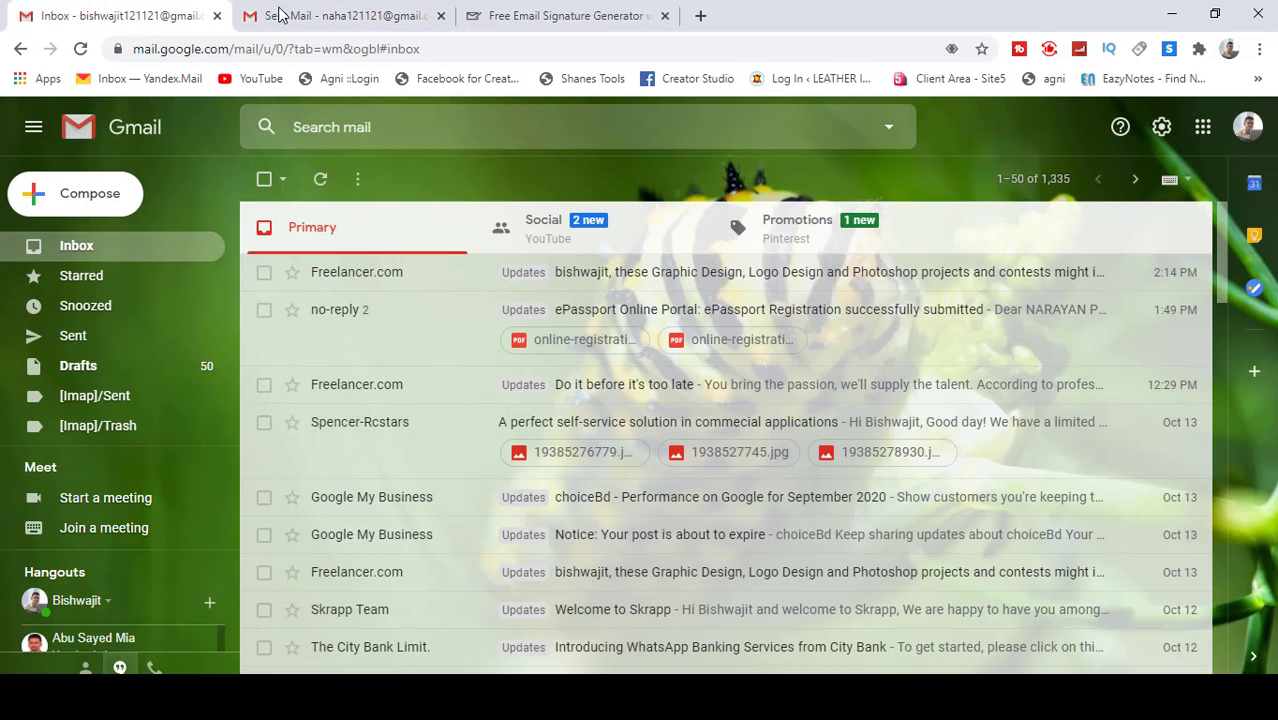
{"action": "left_click", "coordinate": [330, 16]}
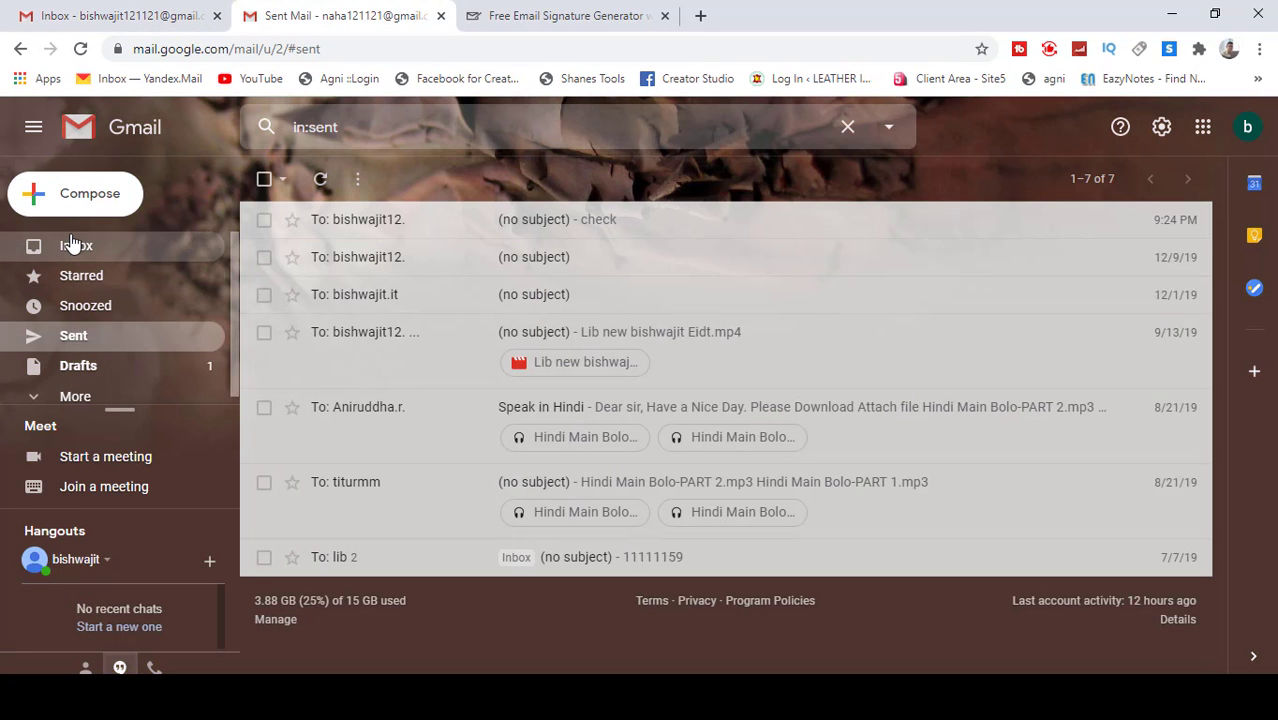
Step: Send a second 'check' message to the other account's suggested address
{"action": "left_click", "coordinate": [80, 202]}
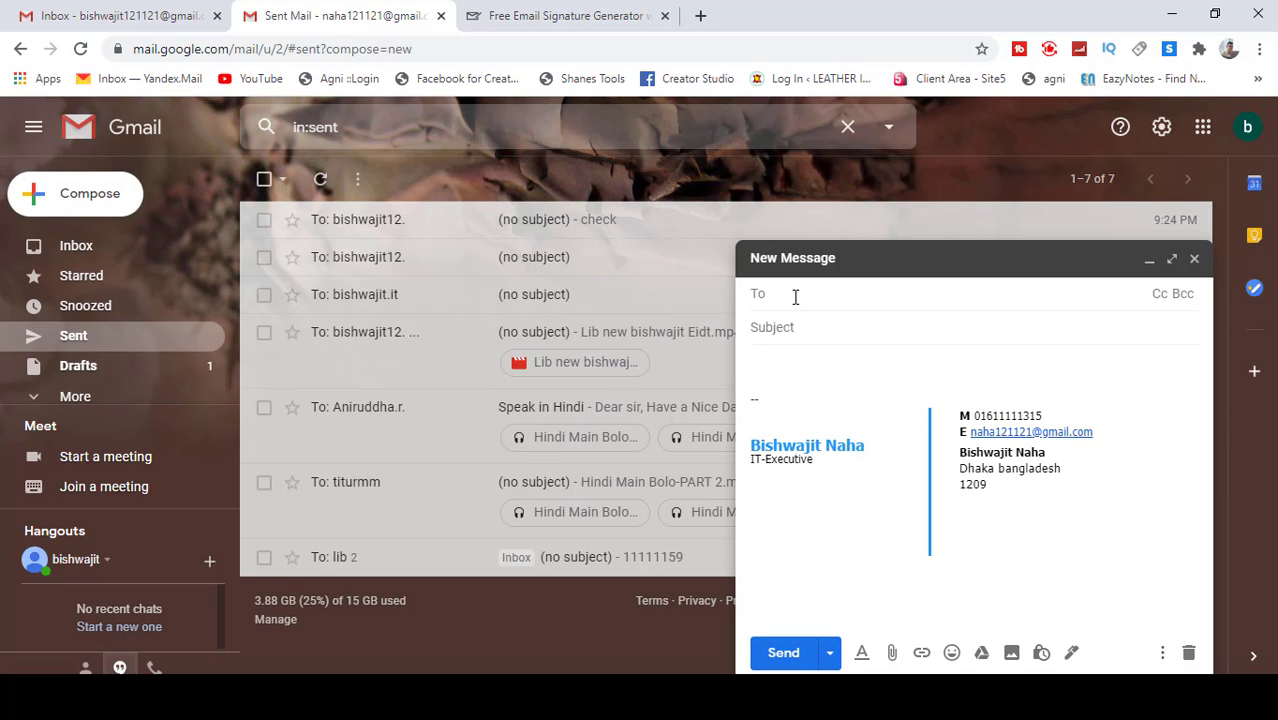
{"action": "type", "text": "b9"}
{"action": "key", "text": "BackSpace"}
{"action": "left_click", "coordinate": [882, 349]}
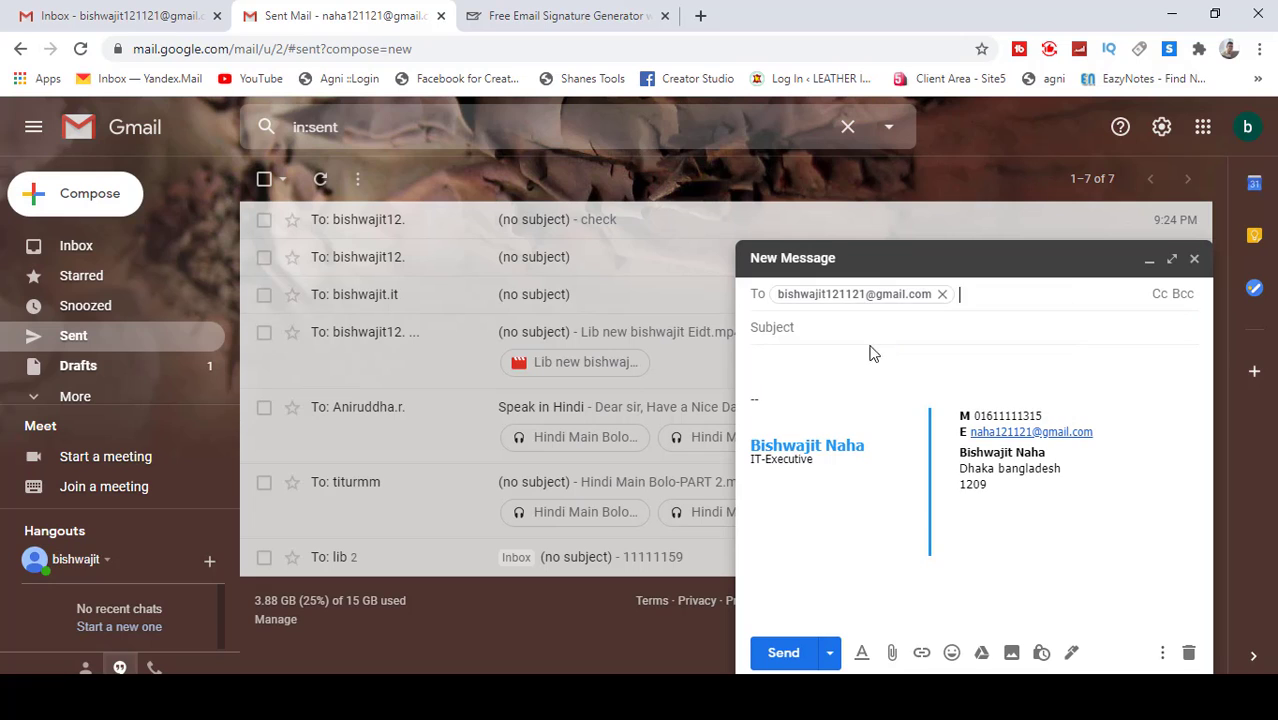
{"action": "left_click", "coordinate": [792, 370]}
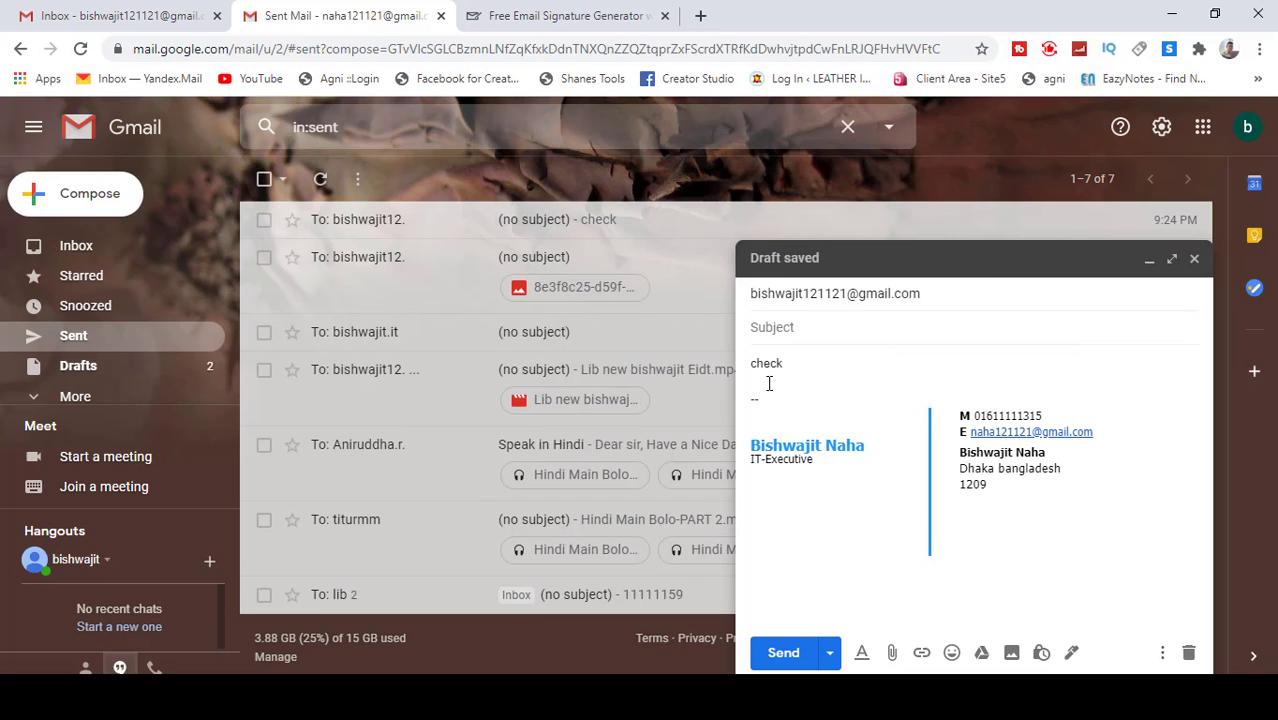
{"action": "left_click", "coordinate": [782, 652]}
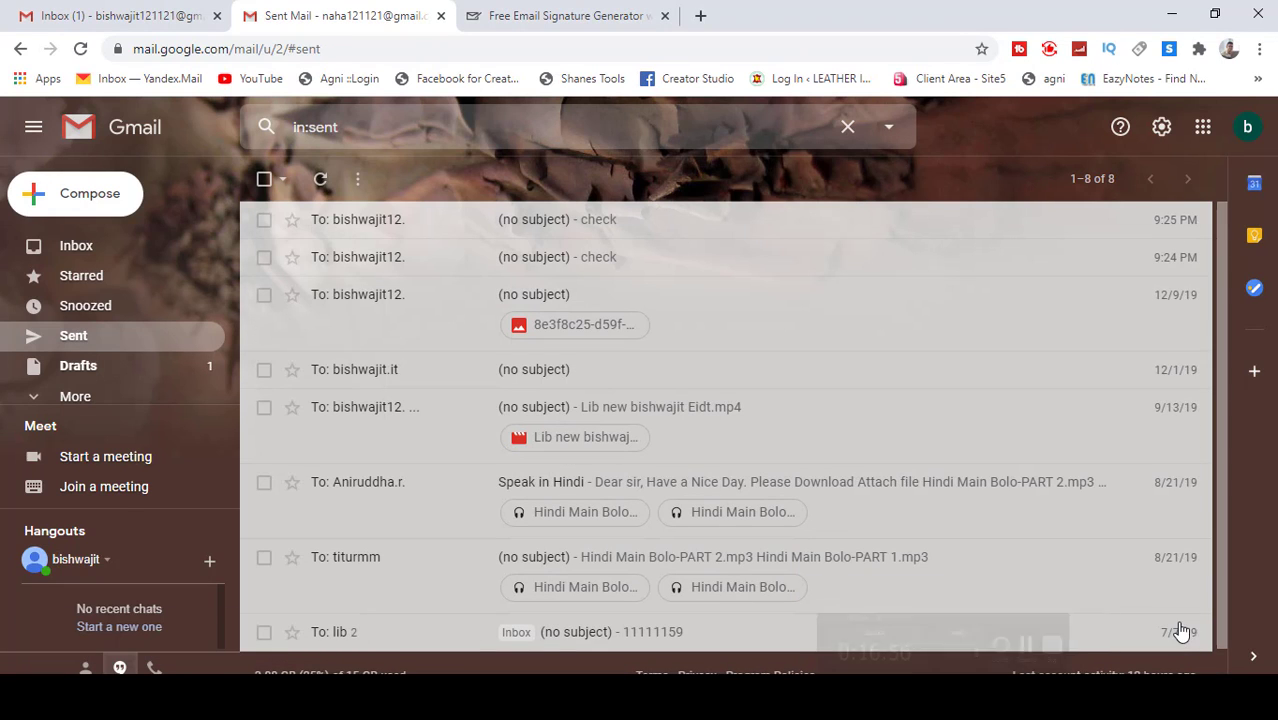
{"action": "left_click", "coordinate": [115, 18]}
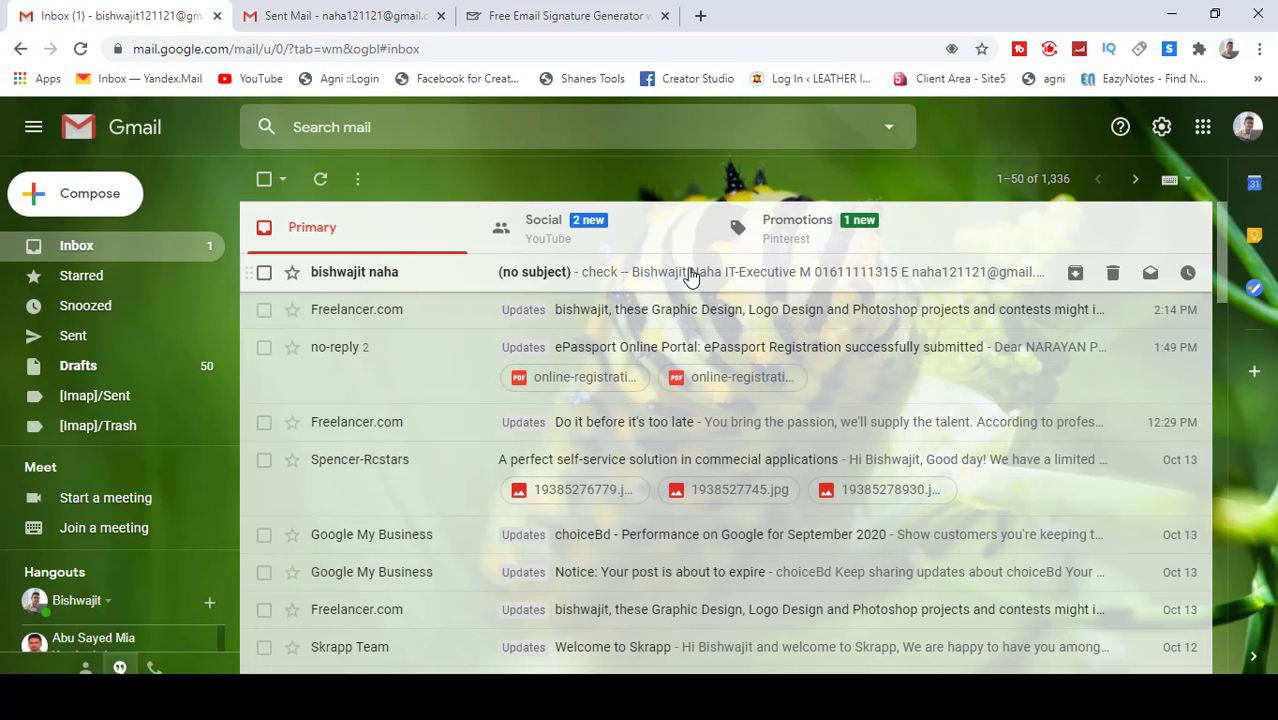
Step: Open the received 'check' message, inspect its signature, and minimize the browser
{"action": "left_click", "coordinate": [690, 276]}
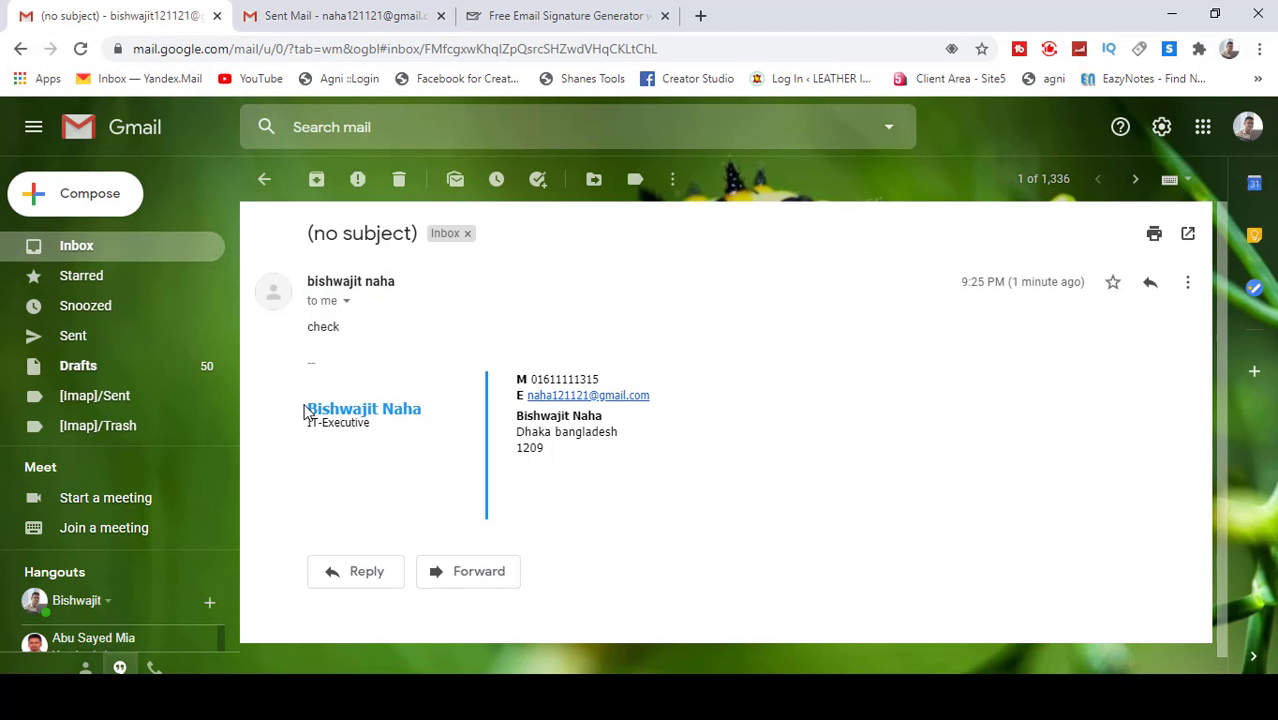
{"action": "mouse_move", "coordinate": [700, 490]}
{"action": "left_mouse_down"}
{"action": "mouse_move", "coordinate": [421, 374]}
{"action": "mouse_move", "coordinate": [639, 359]}
{"action": "mouse_move", "coordinate": [314, 354]}
{"action": "left_mouse_up"}
{"action": "left_click", "coordinate": [722, 405]}
{"action": "left_click", "coordinate": [1170, 15]}
Step: Close the microwork folder window and refresh the desktop three times
{"action": "left_click", "coordinate": [1275, 6]}
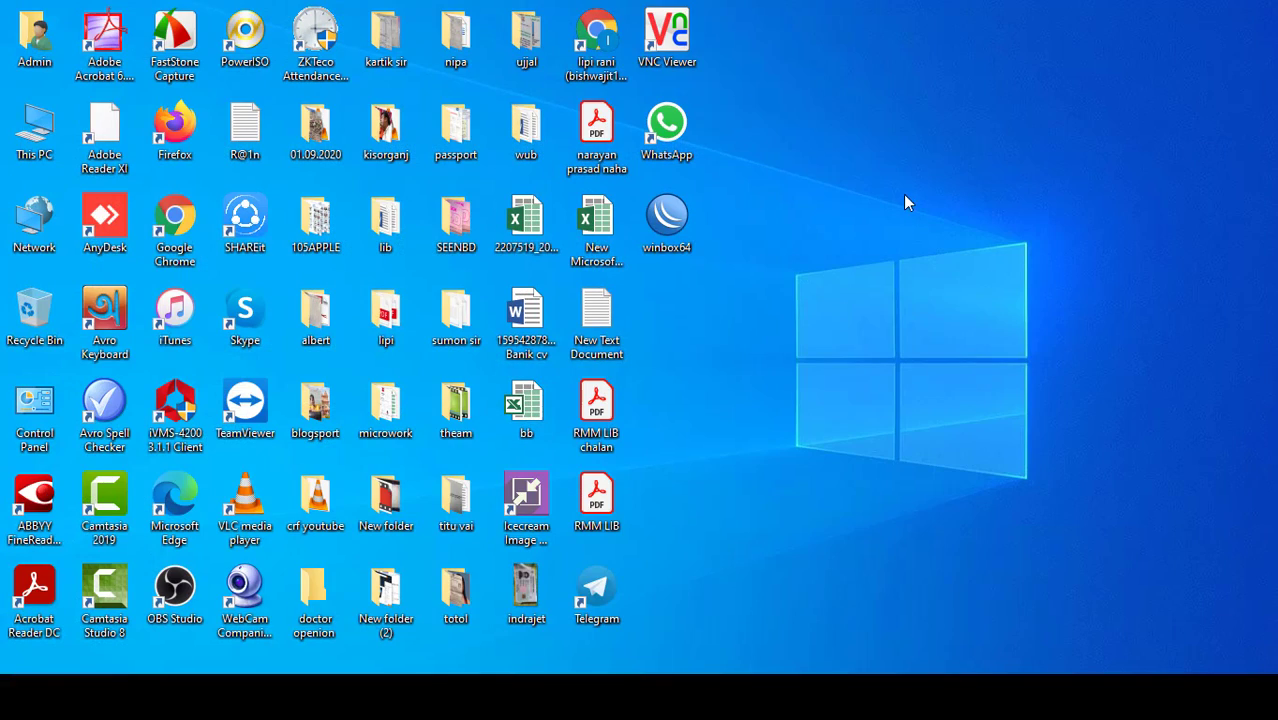
{"action": "right_click", "coordinate": [798, 97]}
{"action": "left_click", "coordinate": [849, 150]}
{"action": "right_click", "coordinate": [812, 97]}
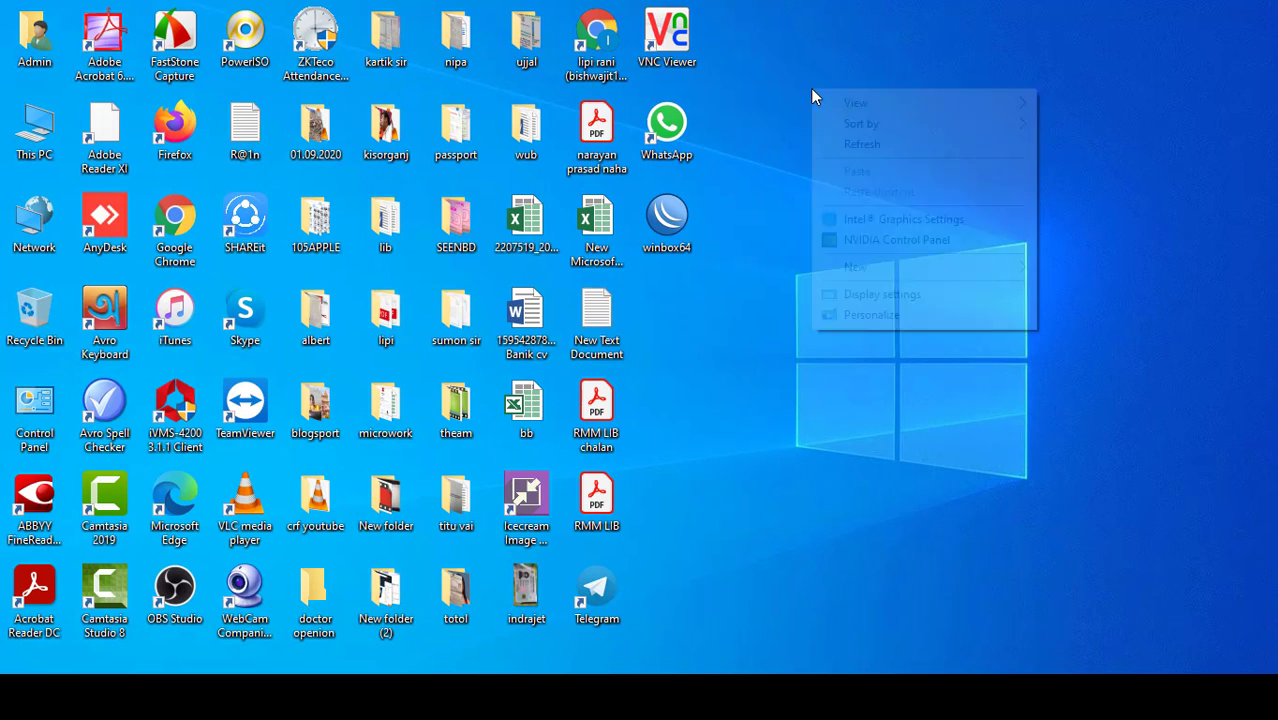
{"action": "left_click", "coordinate": [855, 144]}
{"action": "right_click", "coordinate": [808, 76]}
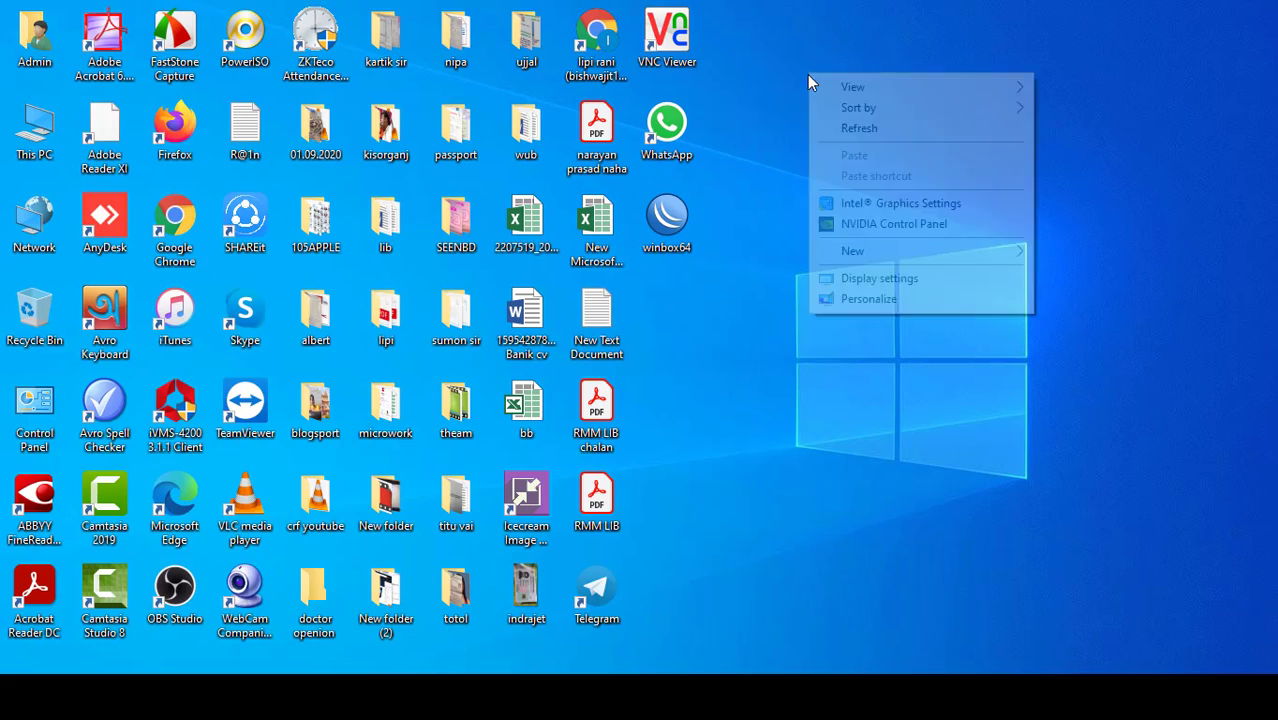
{"action": "left_click", "coordinate": [864, 134]}
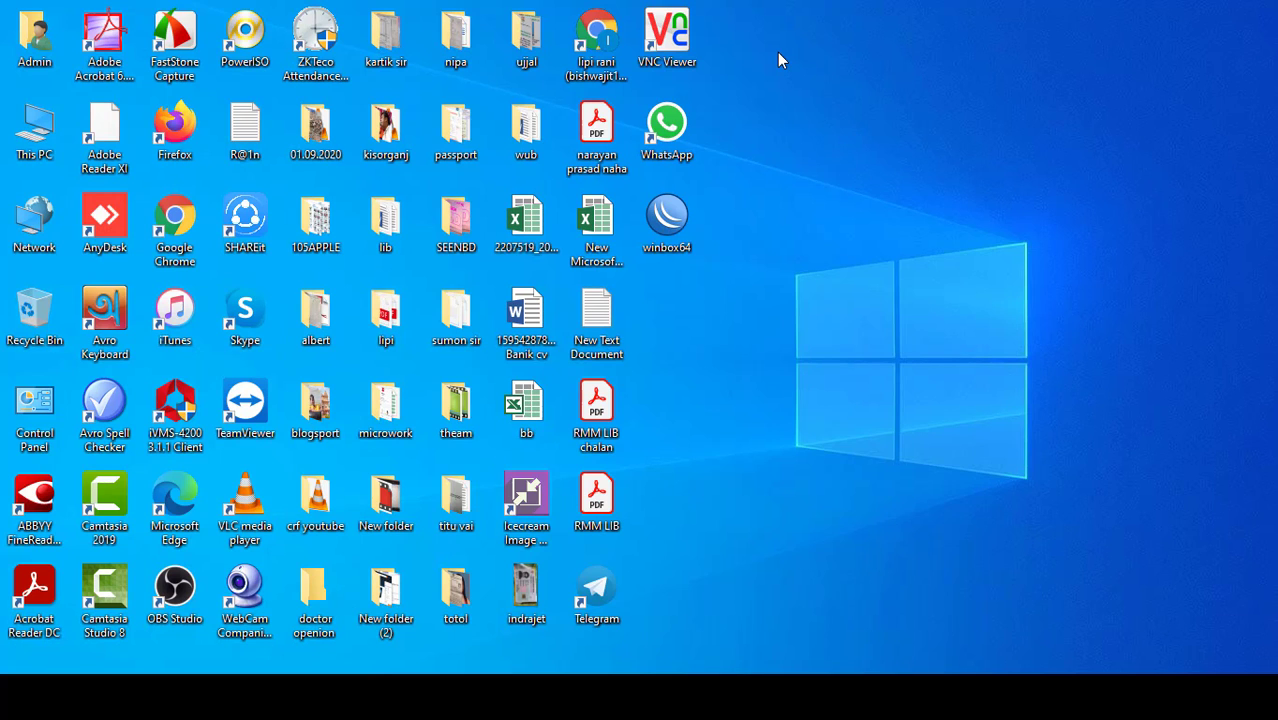
{"action": "right_click", "coordinate": [779, 90]}
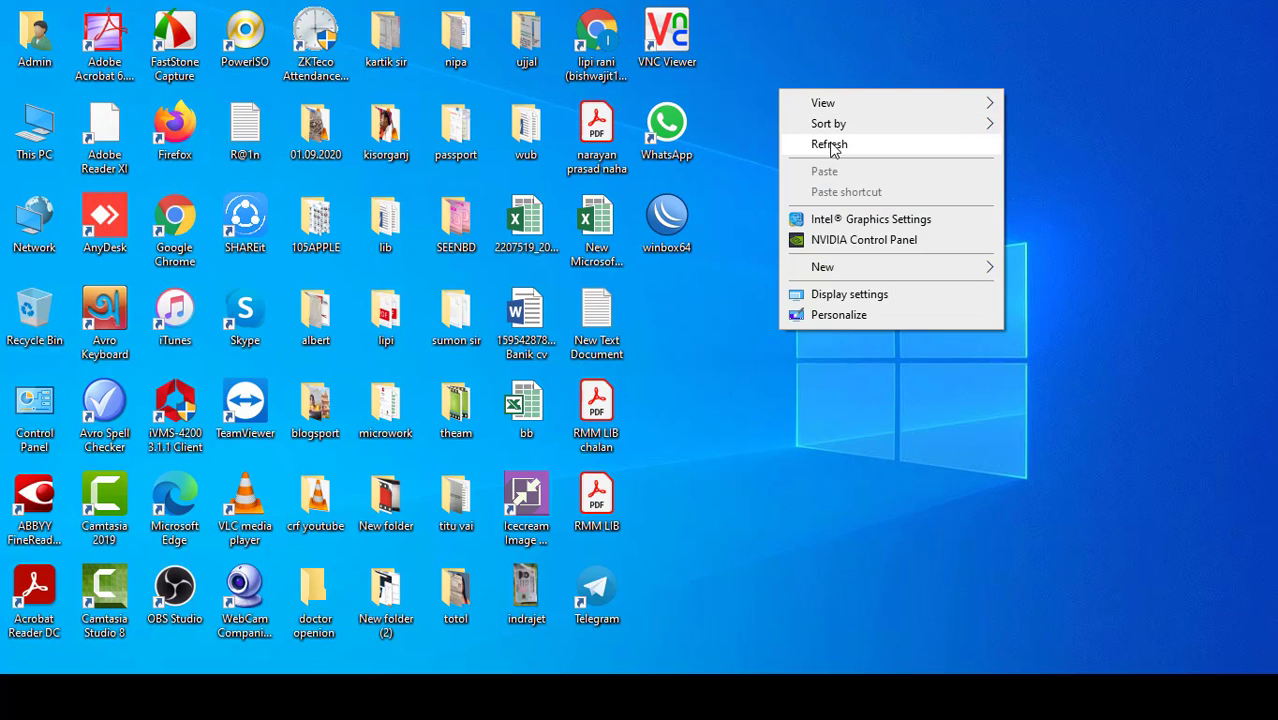